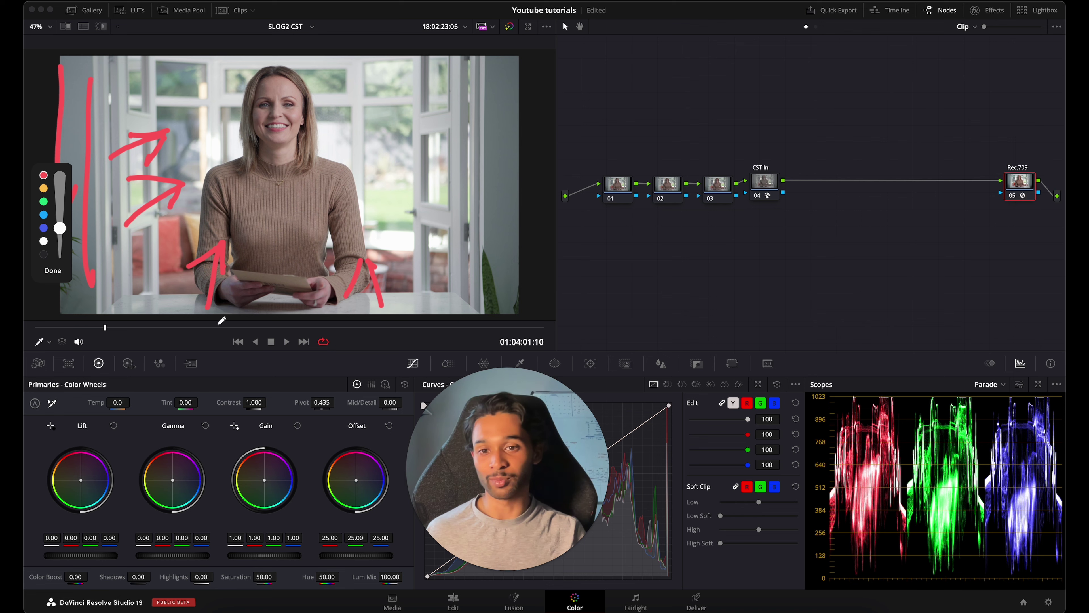
Step: Add a serial node after the CST In node, with two more nodes parallel to it
{"action": "key", "text": "Escape"}
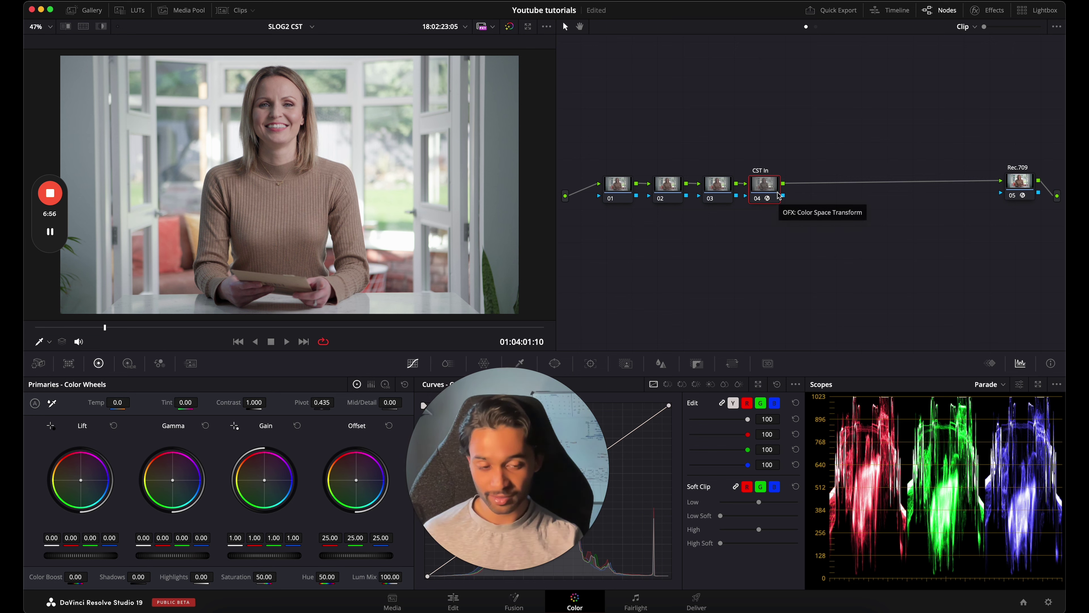
{"action": "key", "text": "alt+s"}
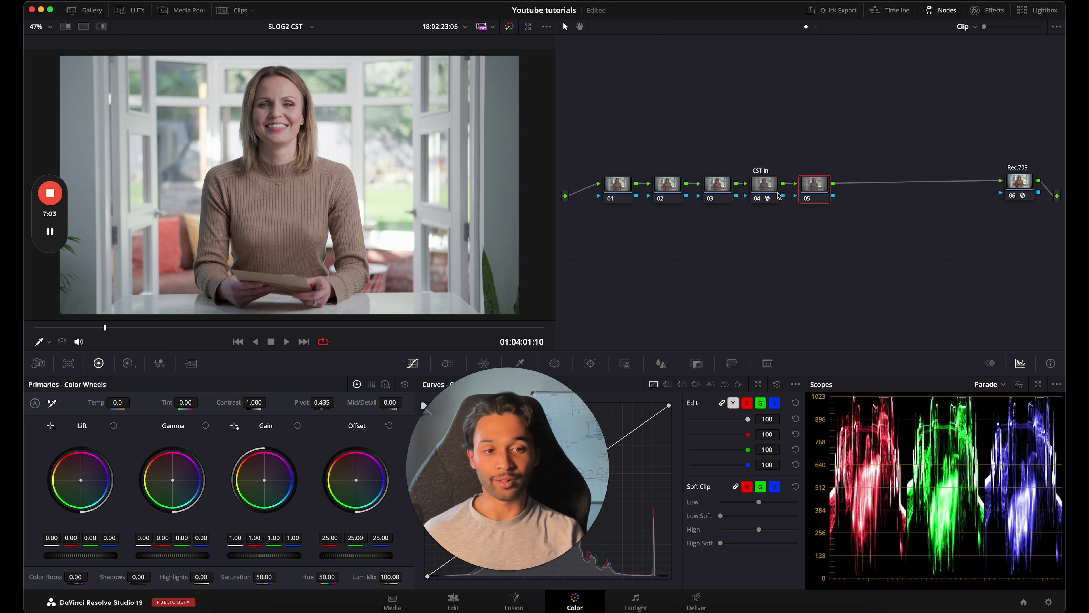
{"action": "key", "text": "alt+p"}
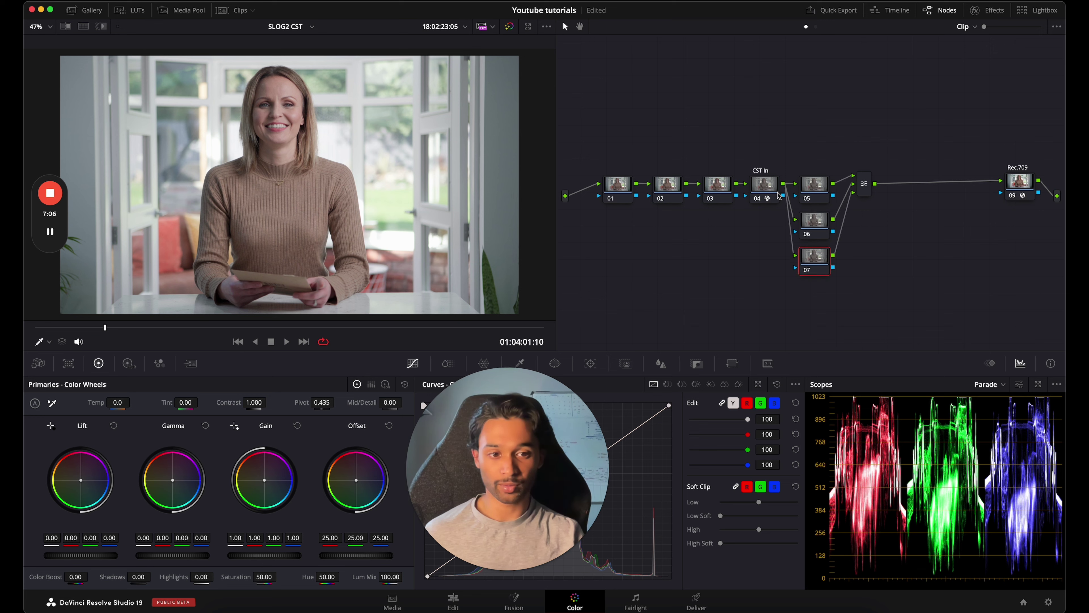
Step: Arrange the three parallel nodes in a vertical stack centred on the main node line, just before the mixer
{"action": "left_click_drag", "start_coordinate": [878, 303], "coordinate": [816, 236]}
{"action": "left_click", "coordinate": [818, 271]}
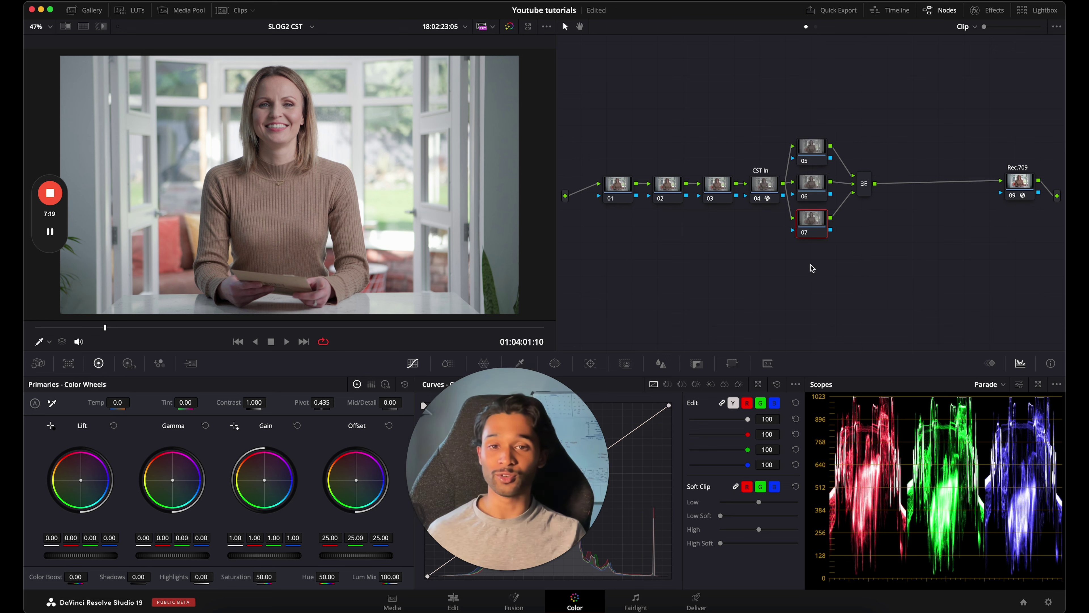
{"action": "left_click_drag", "start_coordinate": [817, 228], "coordinate": [823, 239]}
{"action": "left_click_drag", "start_coordinate": [826, 148], "coordinate": [824, 150]}
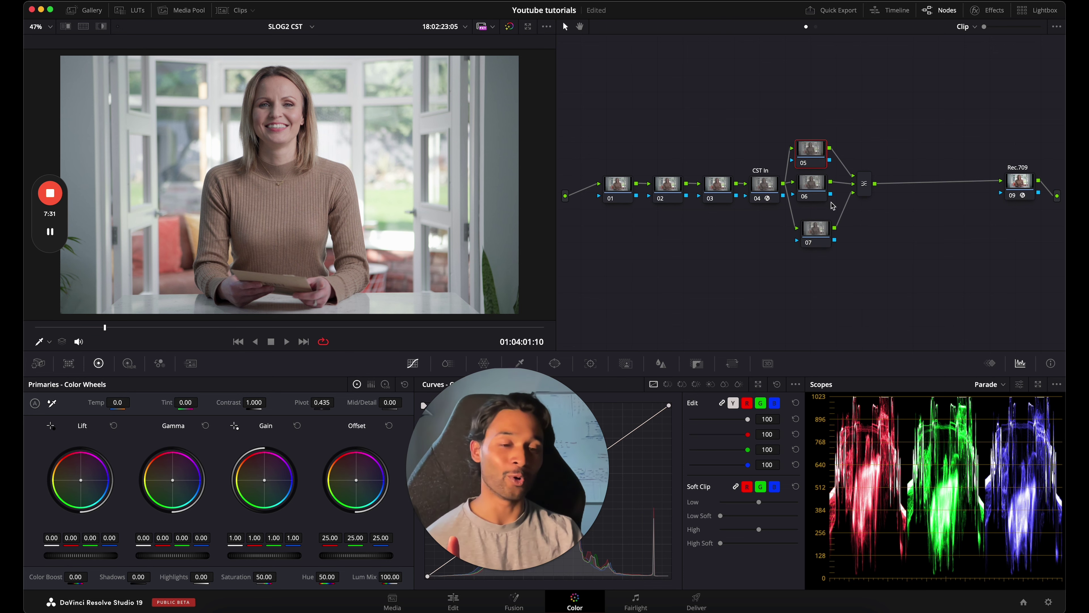
{"action": "left_click_drag", "start_coordinate": [818, 236], "coordinate": [819, 244]}
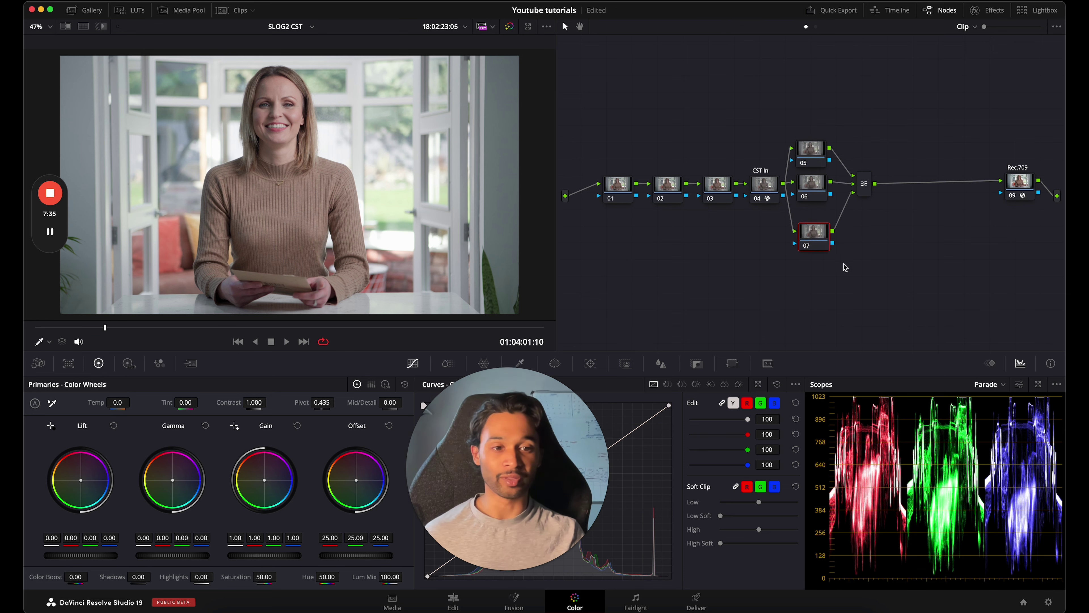
Step: Label the parallel nodes Skin for node 07, greens for node 06 and background for node 05
{"action": "type", "text": "in"}
{"action": "left_click", "coordinate": [815, 198]}
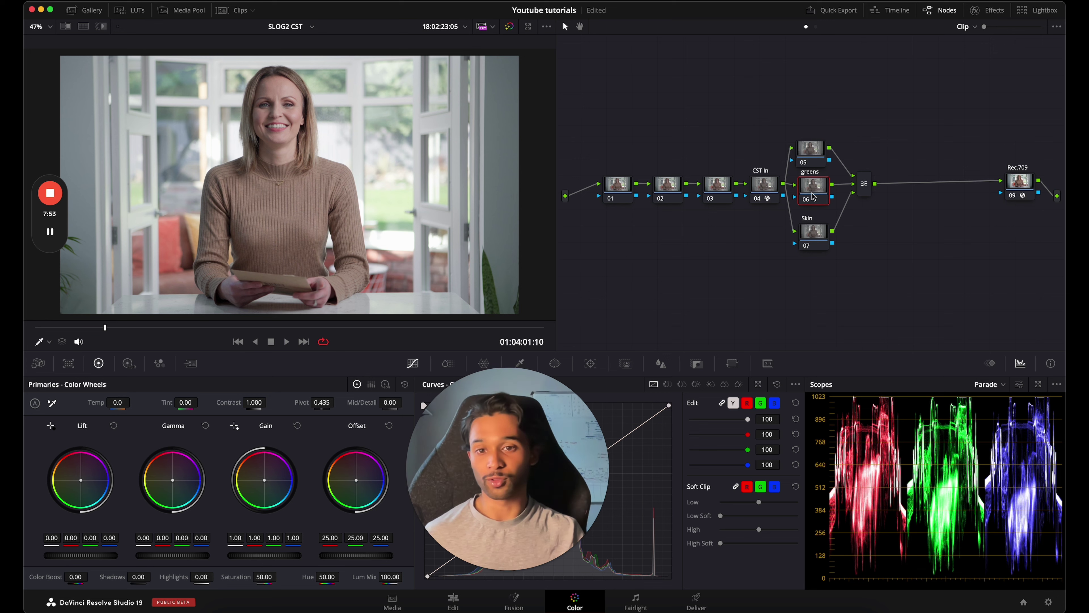
{"action": "left_click_drag", "start_coordinate": [819, 154], "coordinate": [821, 151]}
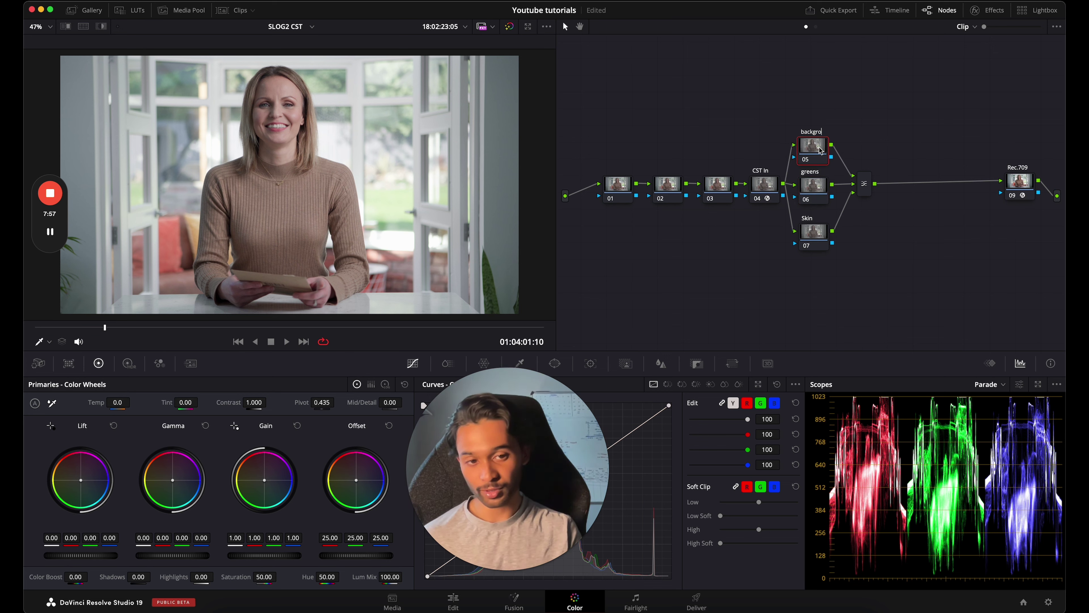
Step: Add a serial node after the parallel nodes' mixer, with two layer nodes beneath it
{"action": "left_click", "coordinate": [865, 183]}
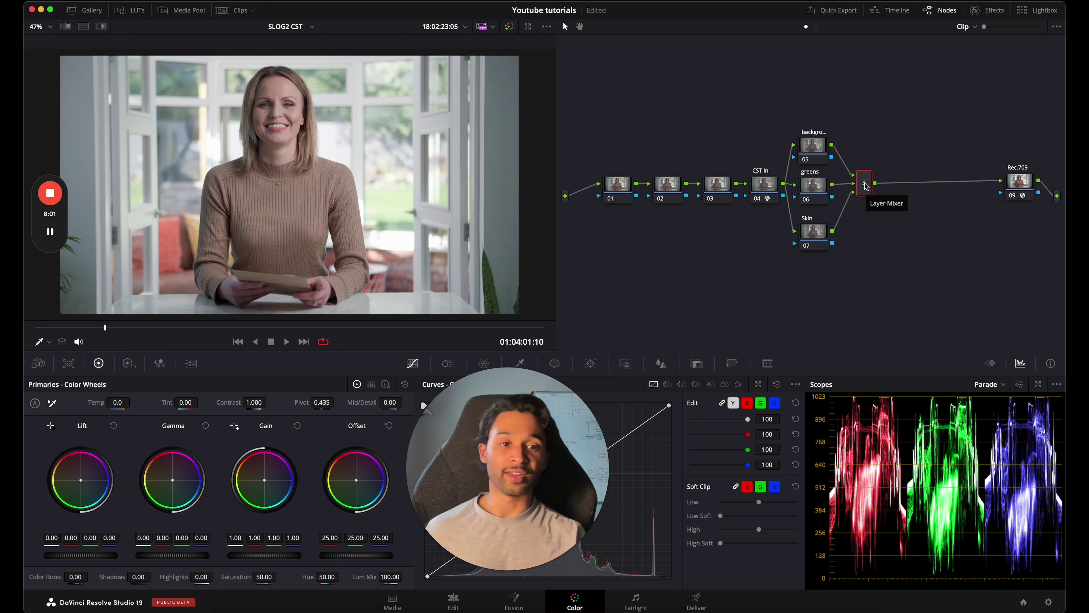
{"action": "key", "text": "alt+s"}
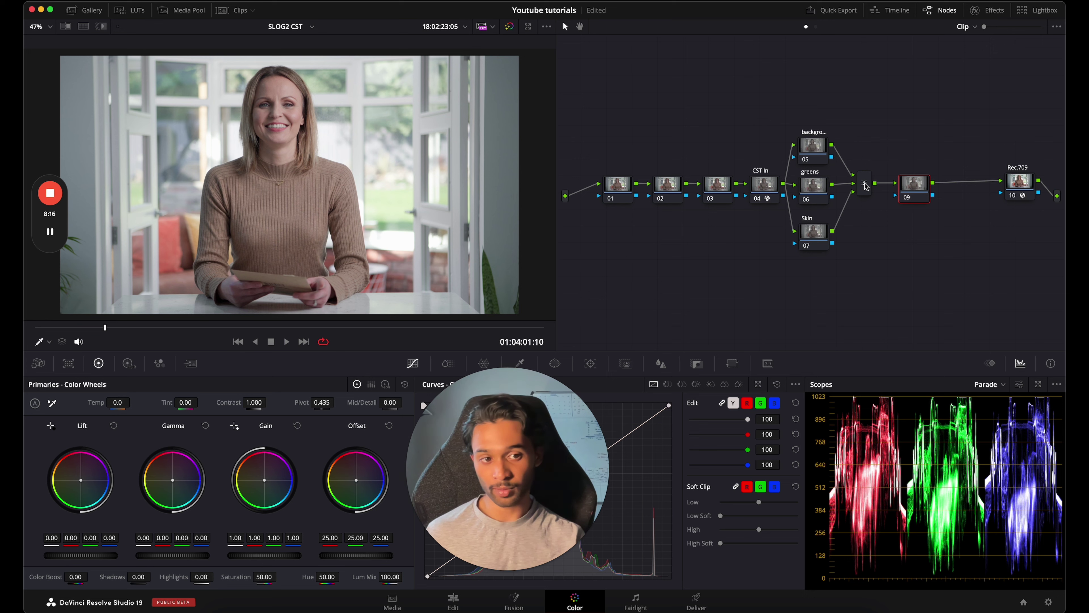
{"action": "key", "text": "alt+l"}
{"action": "key", "text": "alt+l"}
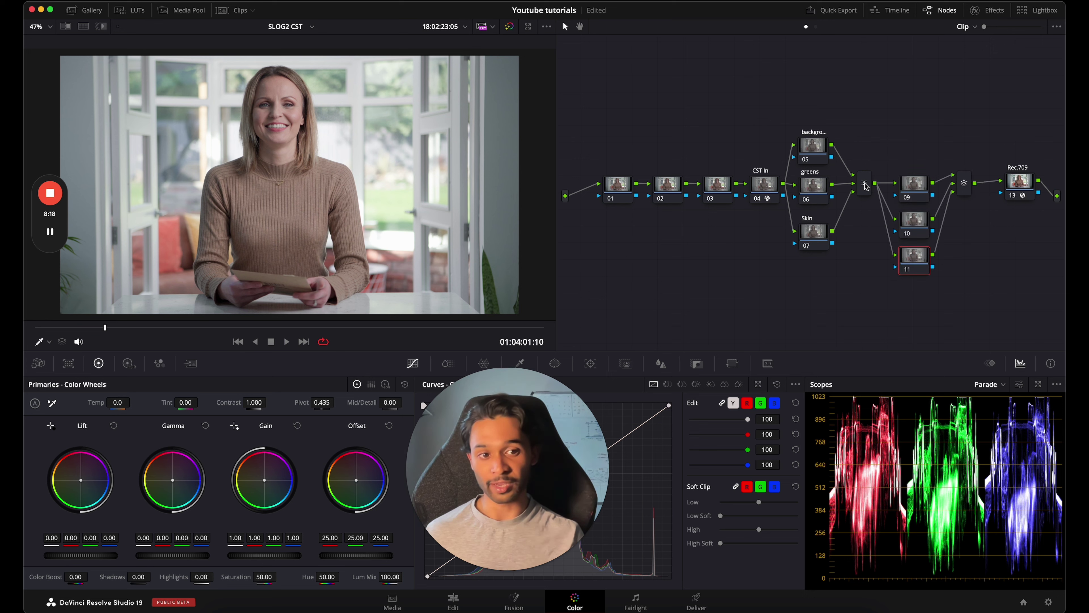
Step: Arrange nodes 09, 10 and 11 in a stack centred on the main node line, with their layer mixer close behind
{"action": "left_click_drag", "start_coordinate": [899, 152], "coordinate": [963, 299]}
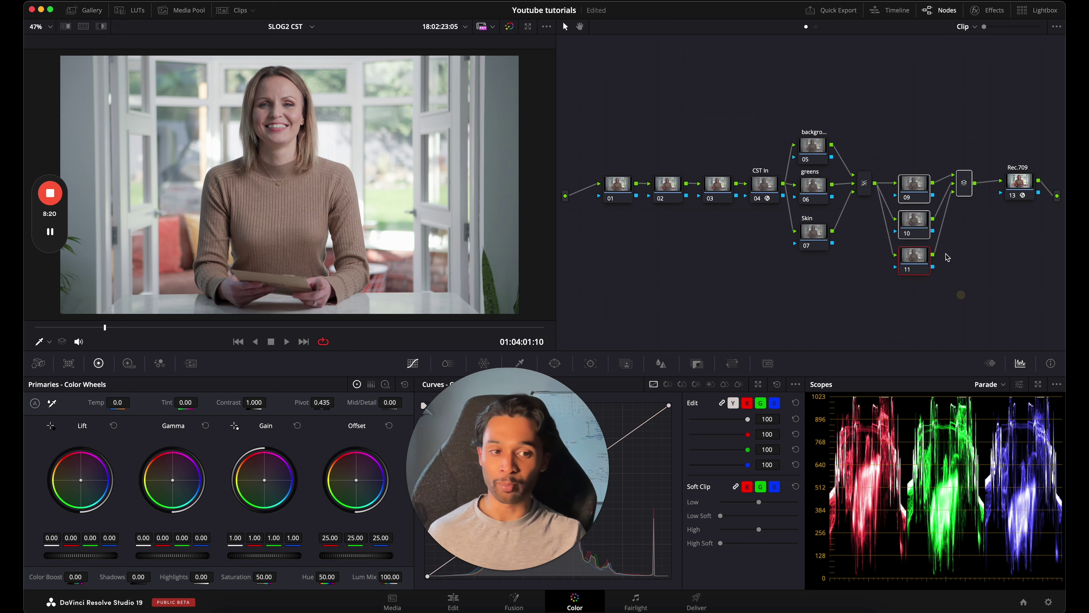
{"action": "left_click_drag", "start_coordinate": [917, 220], "coordinate": [904, 176]}
{"action": "left_click", "coordinate": [930, 241]}
{"action": "left_click_drag", "start_coordinate": [897, 105], "coordinate": [940, 256]}
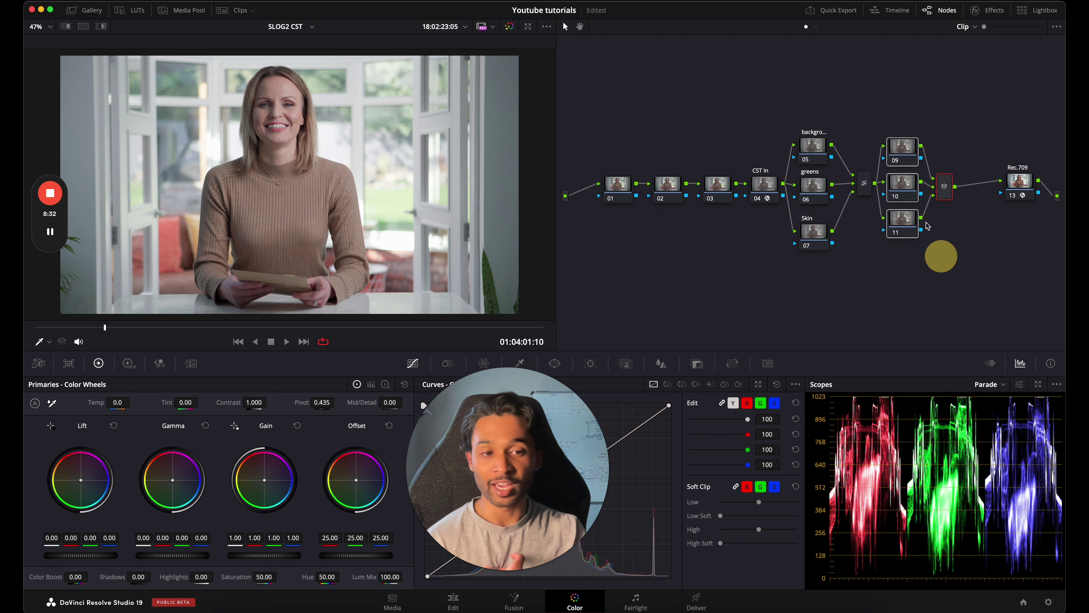
{"action": "left_click_drag", "start_coordinate": [891, 105], "coordinate": [947, 287]}
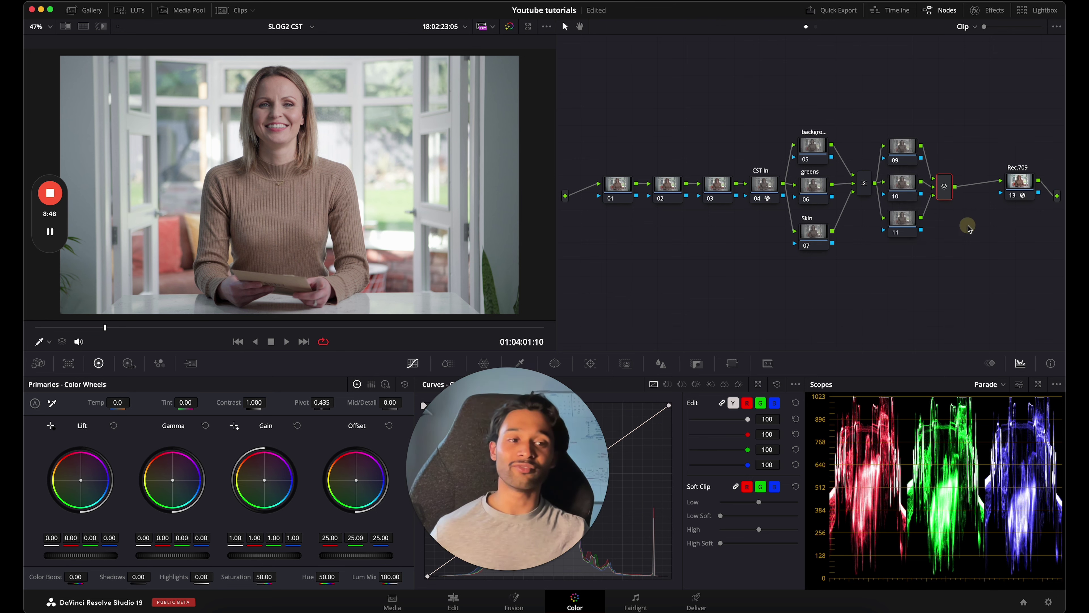
Step: Add a serial node after the layer mixer and position it just before the Rec.709 node
{"action": "left_click", "coordinate": [945, 185]}
{"action": "key", "text": "alt+s"}
{"action": "left_click_drag", "start_coordinate": [986, 217], "coordinate": [973, 182]}
{"action": "left_click", "coordinate": [1027, 195]}
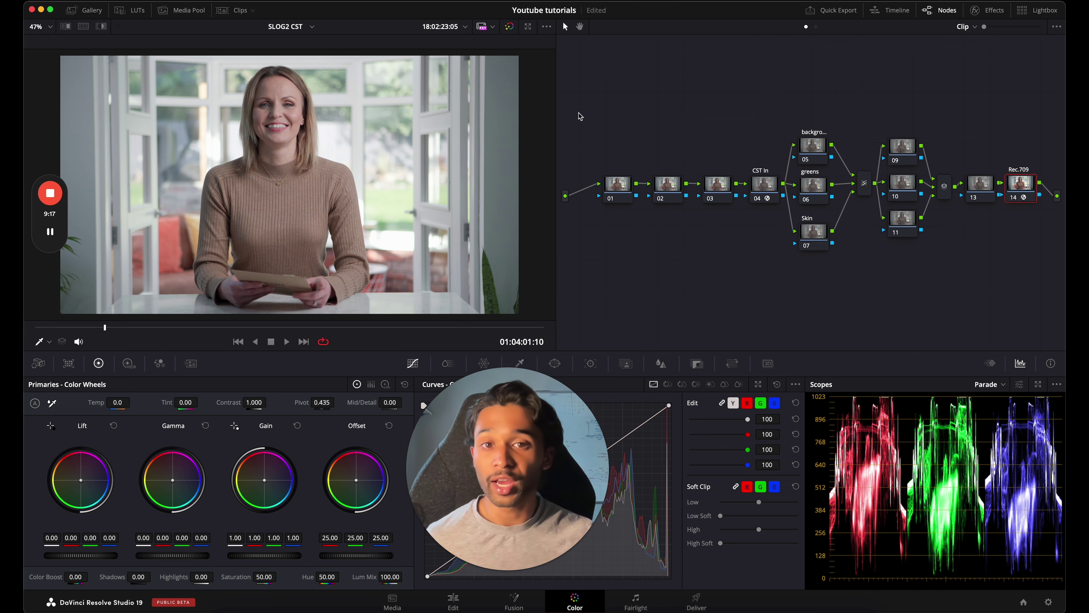
Step: Label the first three nodes balance, Contrast and Saturation in order
{"action": "left_click_drag", "start_coordinate": [606, 129], "coordinate": [731, 251]}
{"action": "left_click", "coordinate": [623, 125]}
{"action": "left_click", "coordinate": [615, 186]}
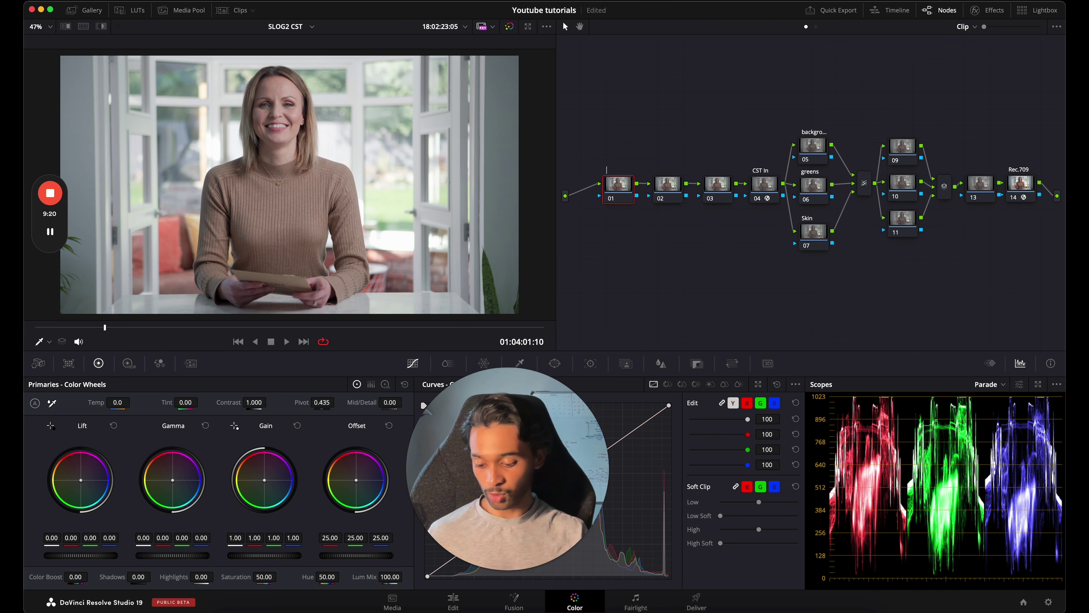
{"action": "type", "text": "balance"}
{"action": "left_click", "coordinate": [669, 189]}
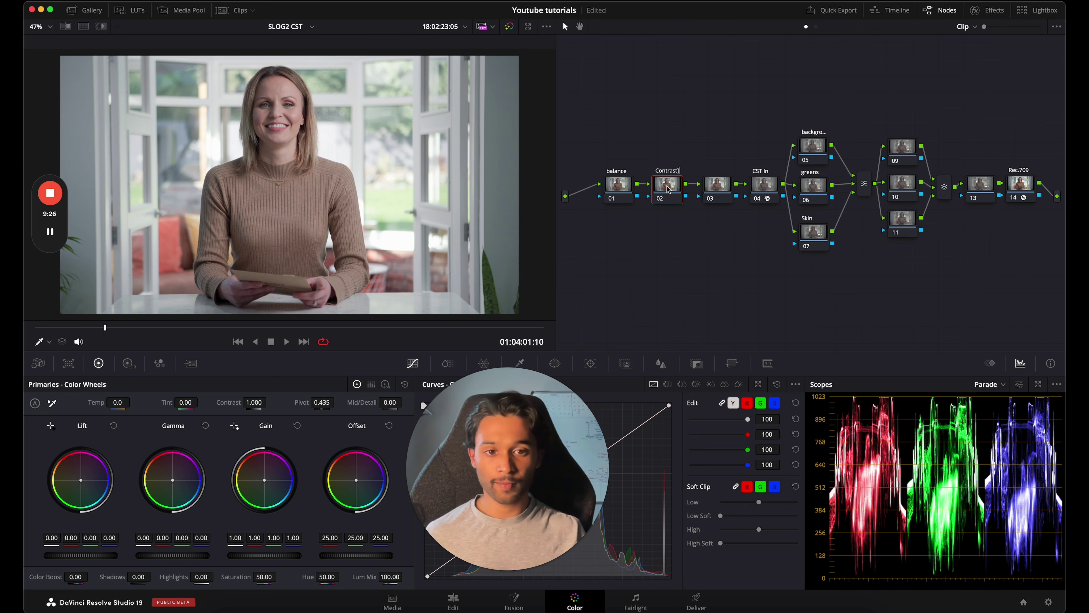
{"action": "left_click", "coordinate": [715, 201]}
Step: Compare the full-screen image with and without all grades applied
{"action": "left_click_drag", "start_coordinate": [616, 99], "coordinate": [993, 291]}
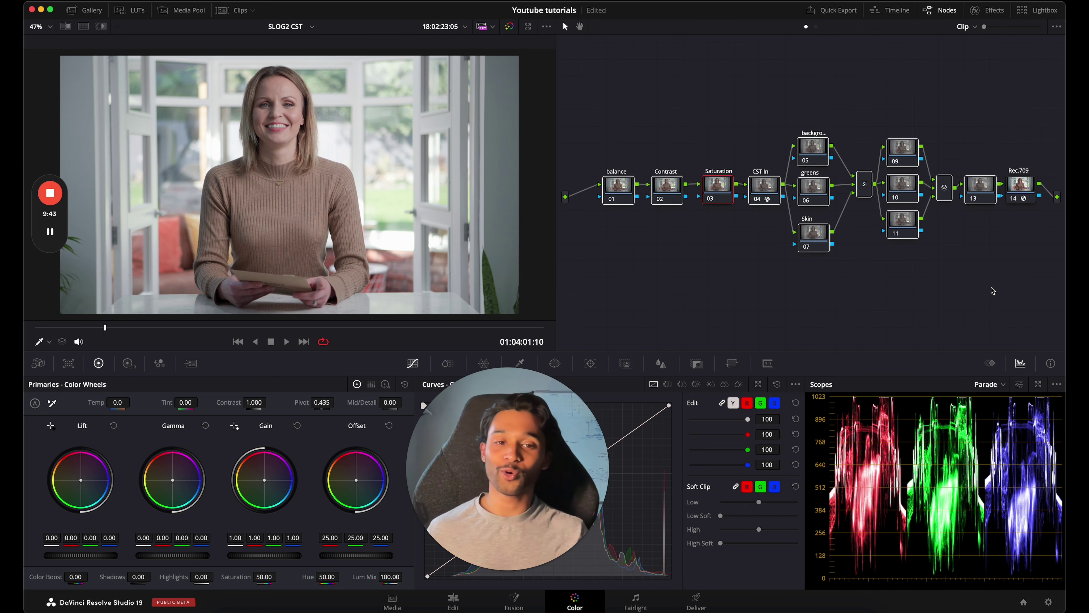
{"action": "left_click", "coordinate": [933, 296]}
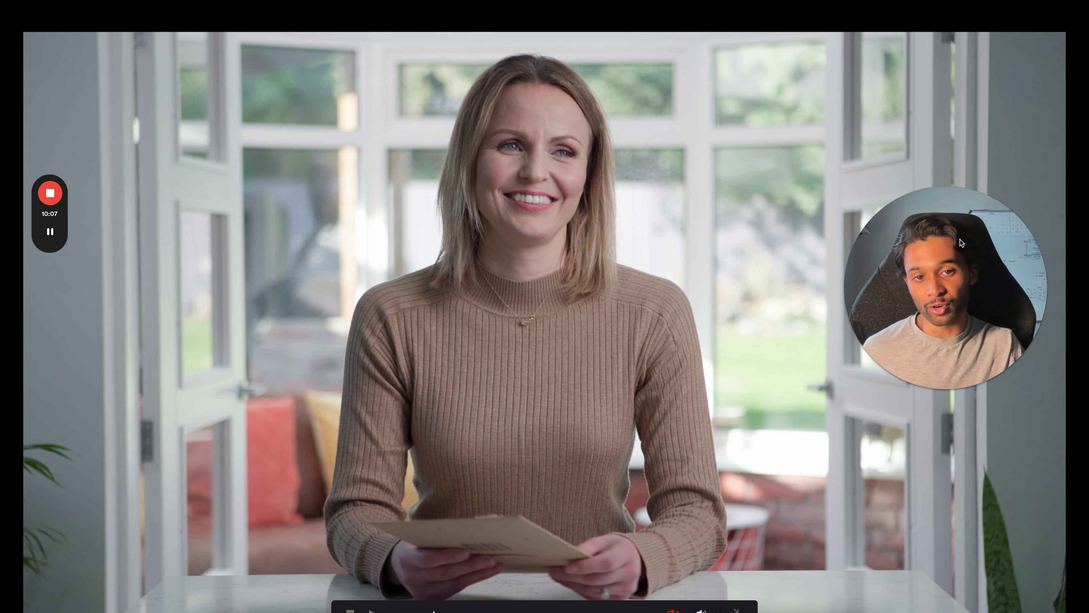
{"action": "key", "text": "shift+d"}
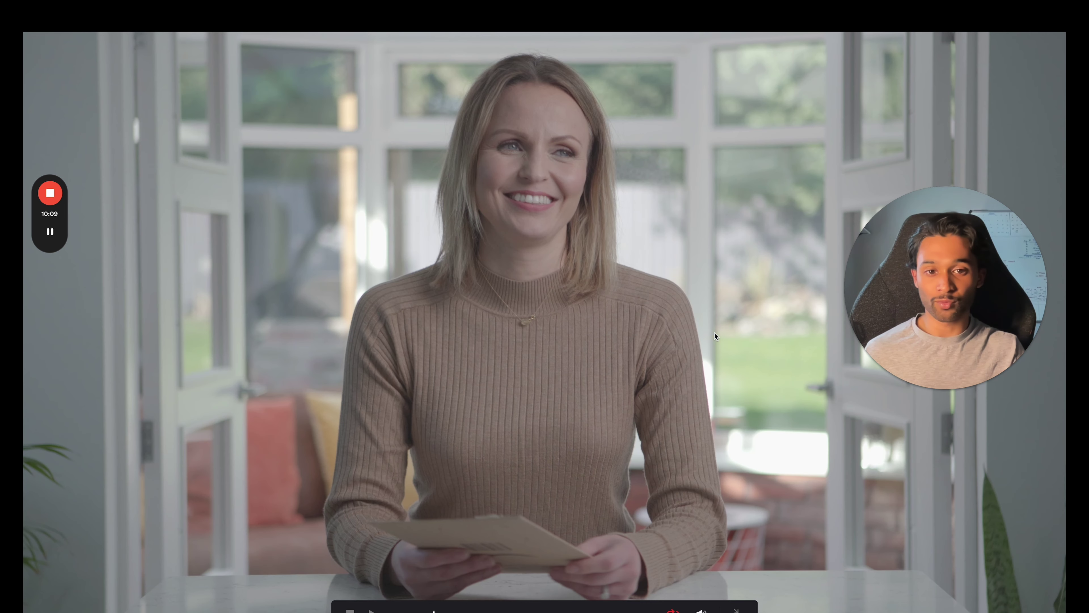
{"action": "key", "text": "shift+d"}
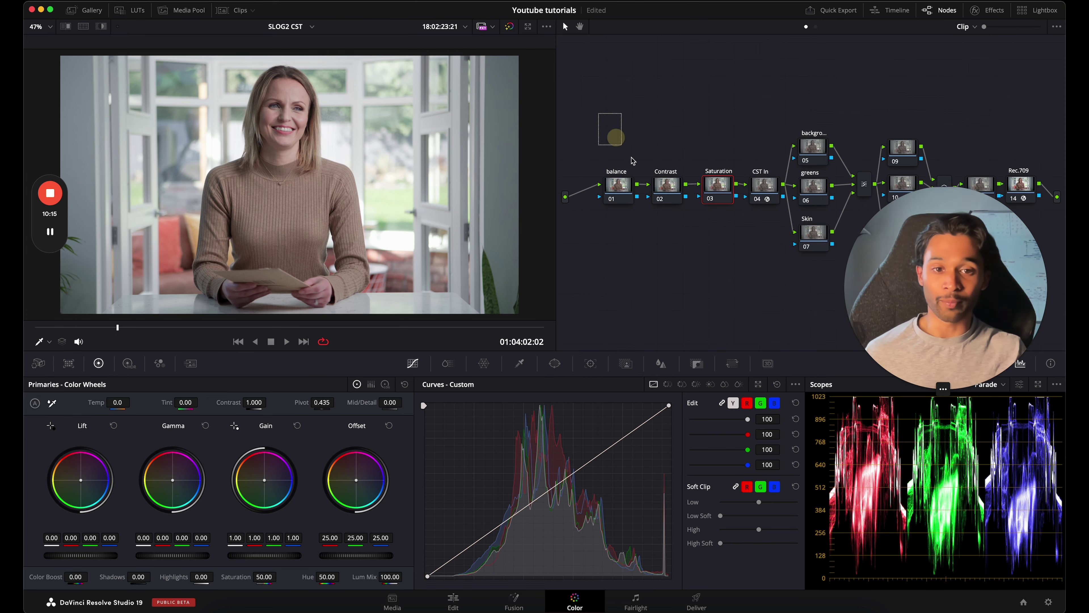
{"action": "left_click_drag", "start_coordinate": [633, 160], "coordinate": [737, 243]}
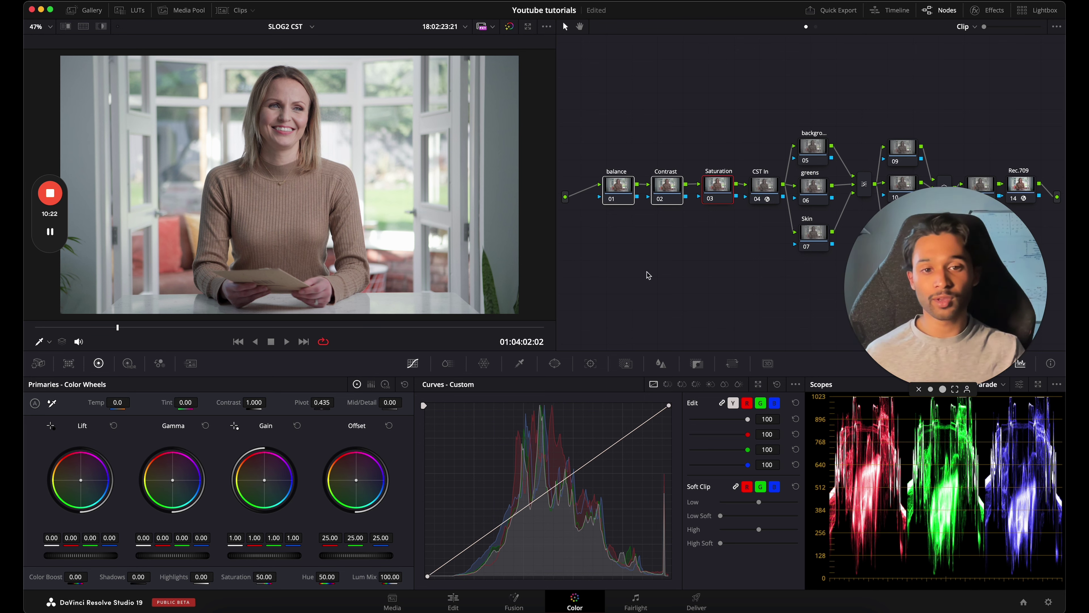
{"action": "left_click", "coordinate": [643, 232]}
{"action": "left_click", "coordinate": [615, 187]}
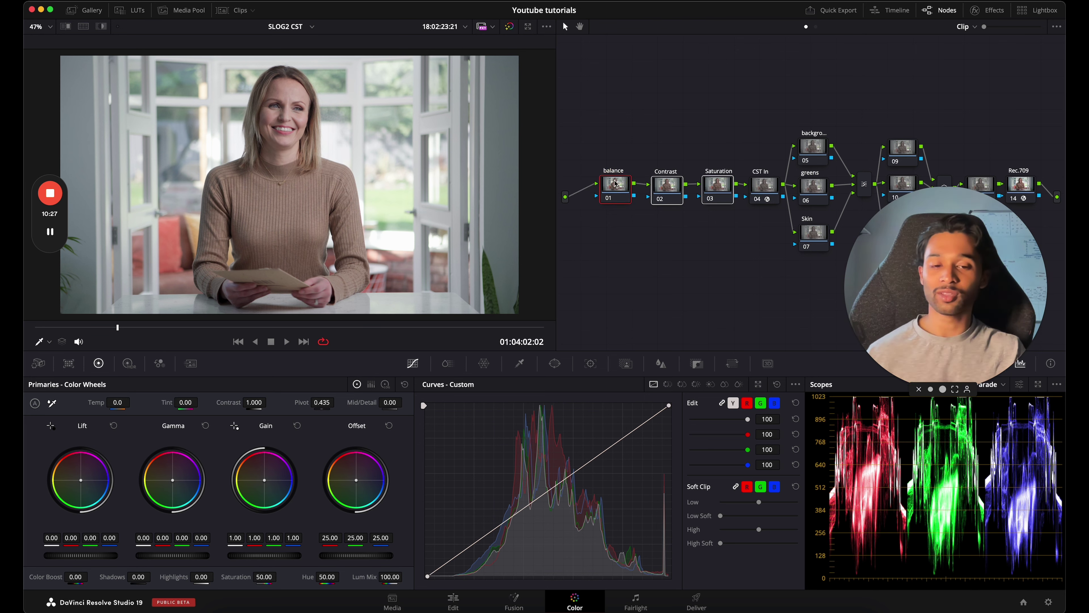
{"action": "left_click_drag", "start_coordinate": [594, 144], "coordinate": [720, 226]}
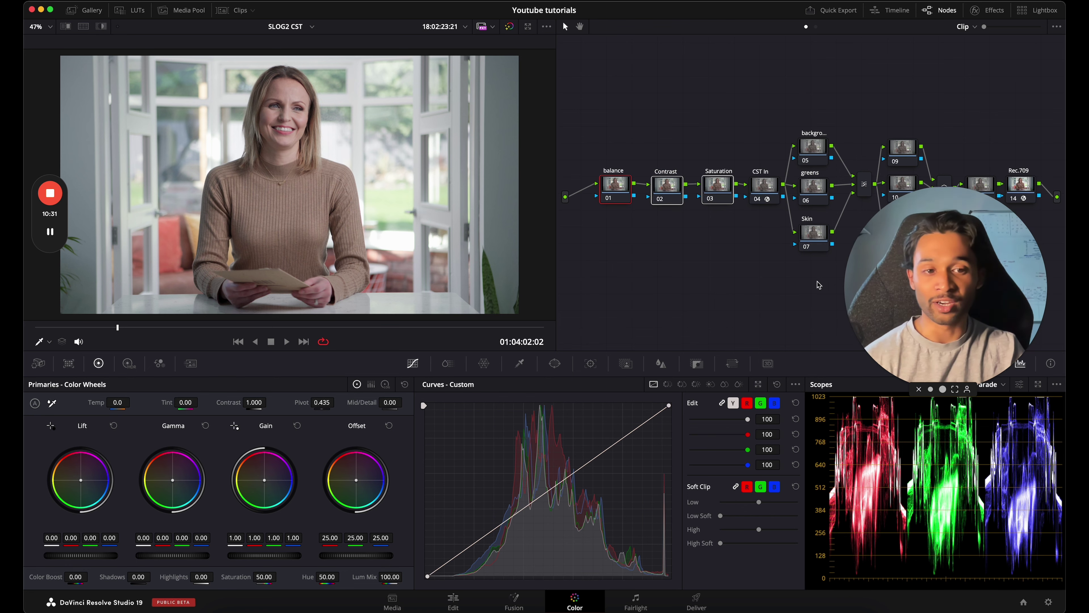
{"action": "left_click_drag", "start_coordinate": [812, 278], "coordinate": [808, 116]}
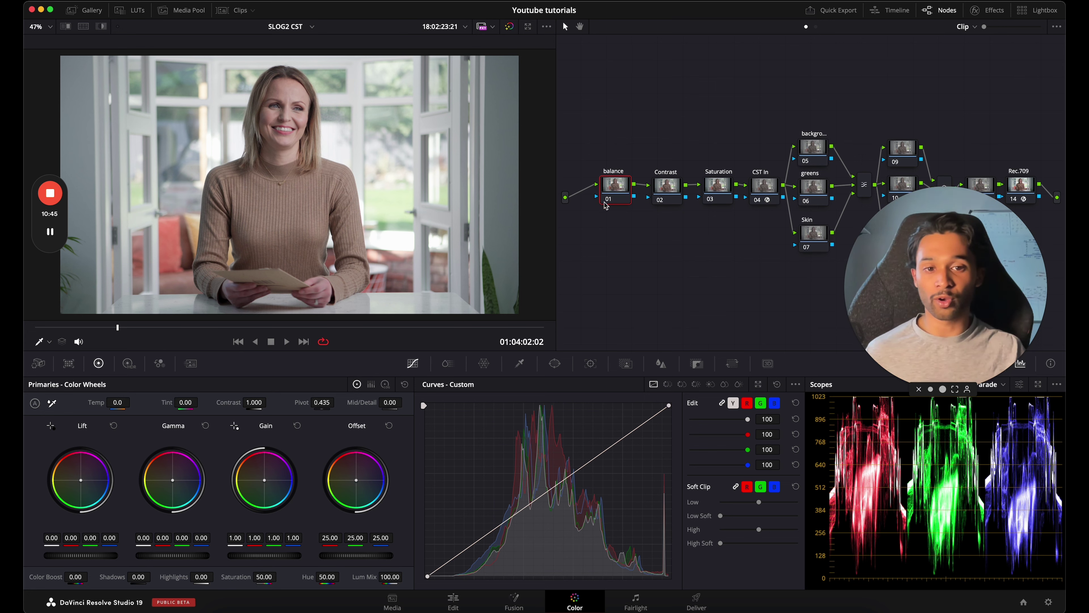
Step: On the balance node, set Offset to 20.15, Lift to -0.01, Gamma to 0.04 and Gain to 0.91 across all channels
{"action": "key", "text": "space"}
{"action": "left_click", "coordinate": [612, 196]}
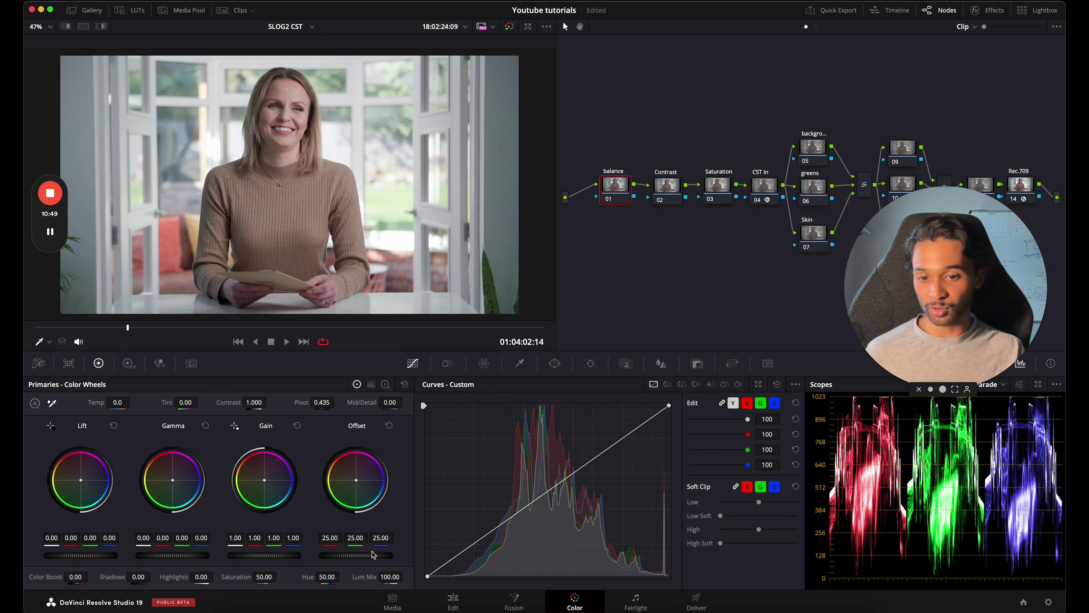
{"action": "left_click_drag", "start_coordinate": [376, 559], "coordinate": [243, 557]}
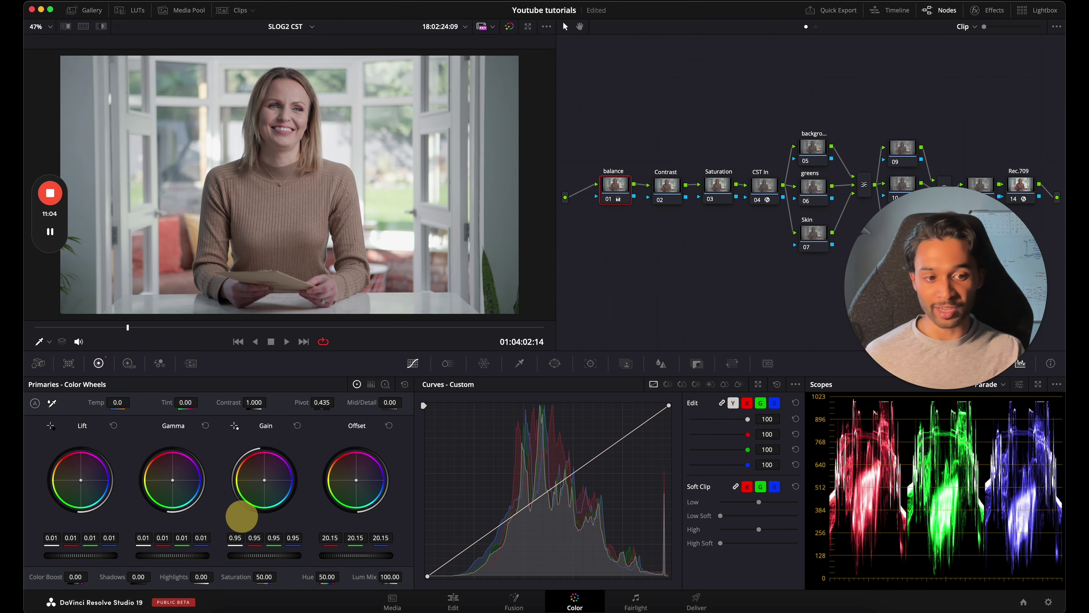
{"action": "left_click_drag", "start_coordinate": [243, 516], "coordinate": [202, 527]}
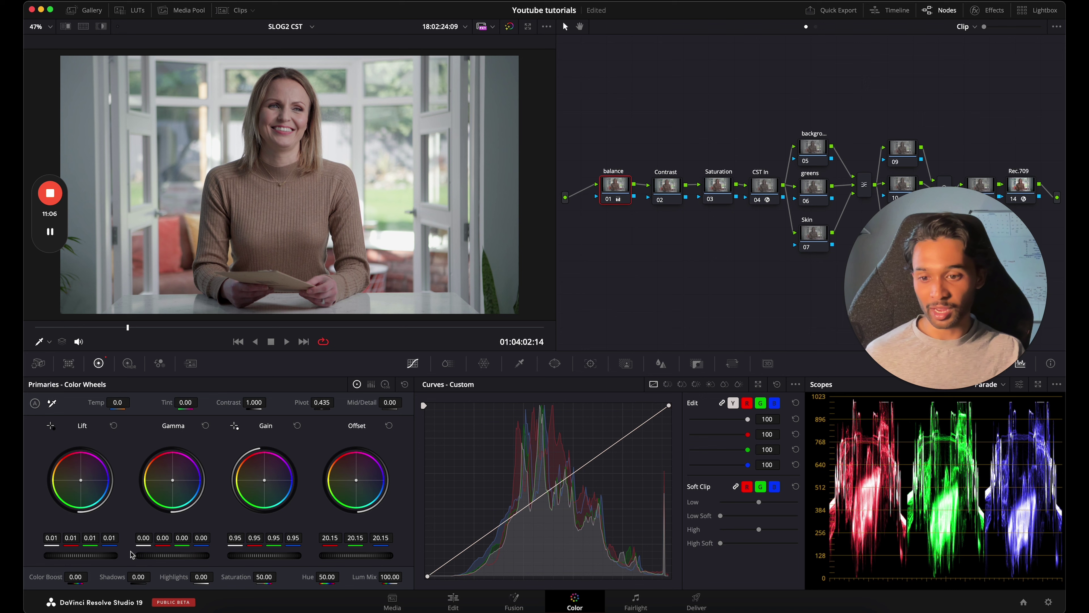
{"action": "mouse_move", "coordinate": [84, 559]}
{"action": "left_mouse_down"}
{"action": "mouse_move", "coordinate": [48, 564]}
{"action": "mouse_move", "coordinate": [82, 555]}
{"action": "left_mouse_up"}
{"action": "left_click_drag", "start_coordinate": [83, 556], "coordinate": [83, 556]}
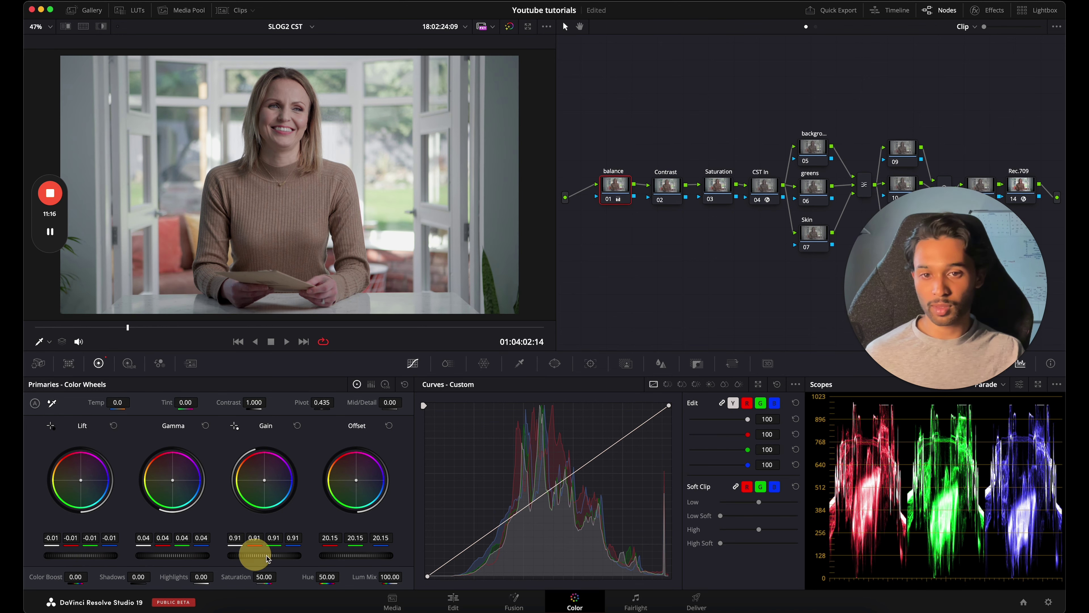
{"action": "left_click_drag", "start_coordinate": [255, 556], "coordinate": [256, 555]}
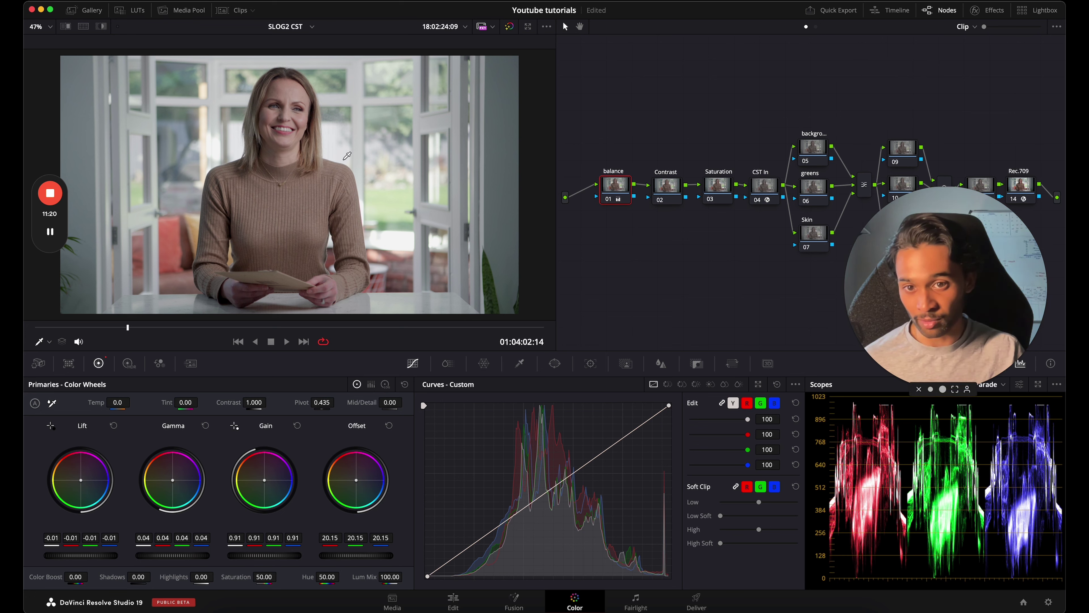
{"action": "left_click", "coordinate": [610, 201]}
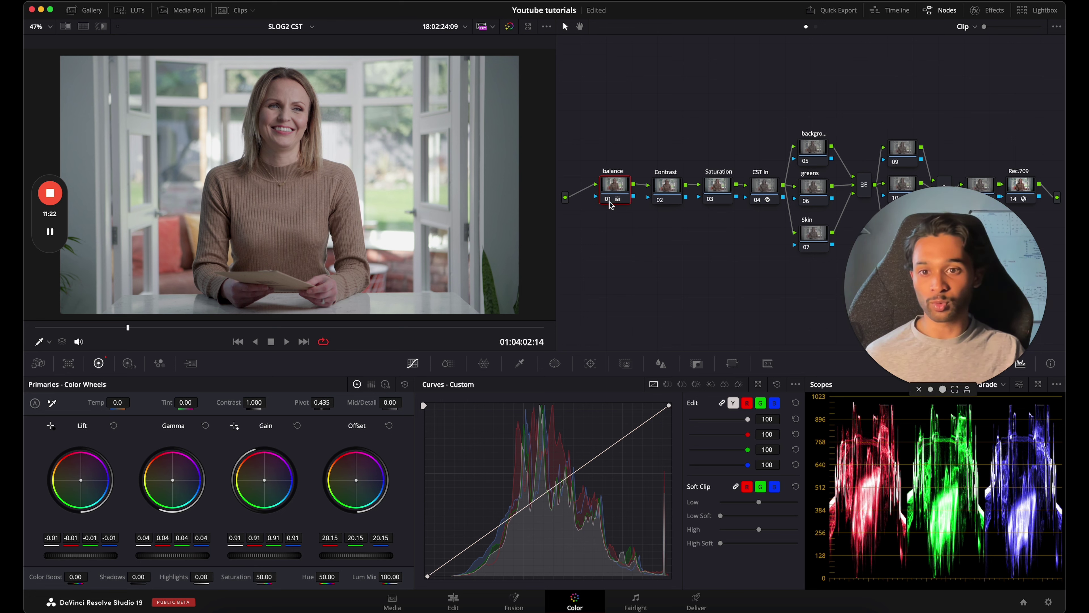
{"action": "left_click", "coordinate": [610, 201]}
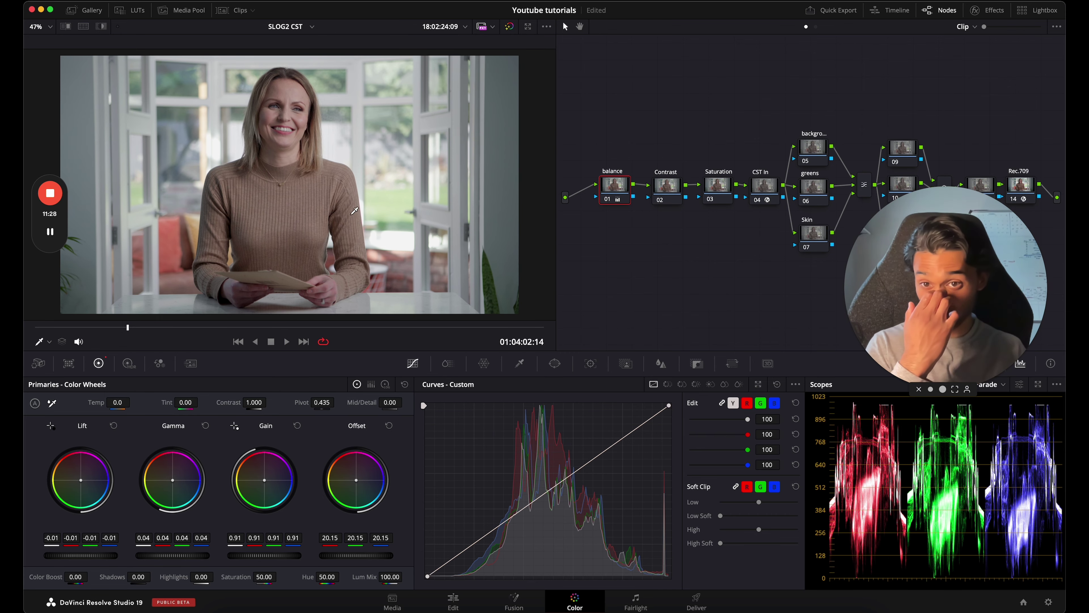
Step: Try contrast values of 1.128 and 1.558 on the Contrast node and reset the contrast to 1.000
{"action": "left_click", "coordinate": [676, 188]}
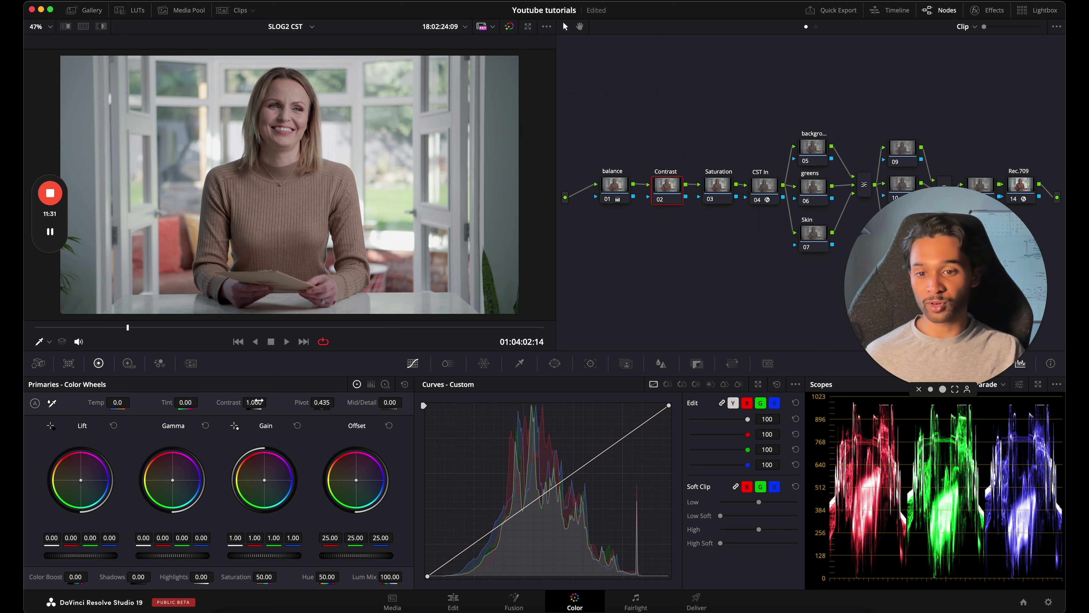
{"action": "mouse_move", "coordinate": [254, 402]}
{"action": "left_mouse_down"}
{"action": "mouse_move", "coordinate": [289, 375]}
{"action": "mouse_move", "coordinate": [244, 390]}
{"action": "left_mouse_up"}
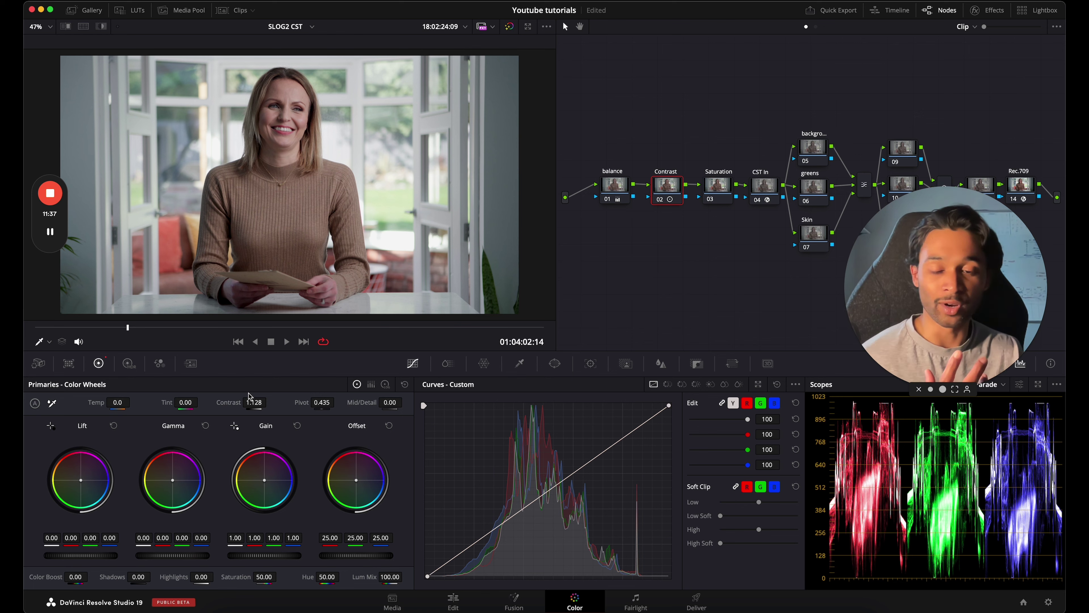
{"action": "left_click_drag", "start_coordinate": [256, 402], "coordinate": [360, 382]}
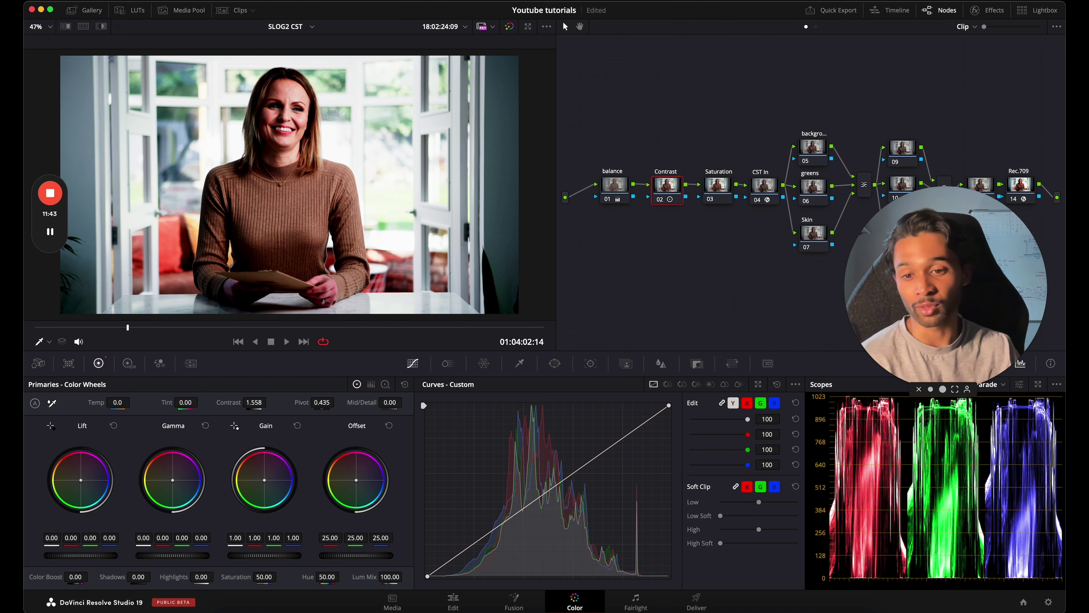
{"action": "left_click", "coordinate": [228, 403]}
{"action": "double_click", "coordinate": [211, 401]}
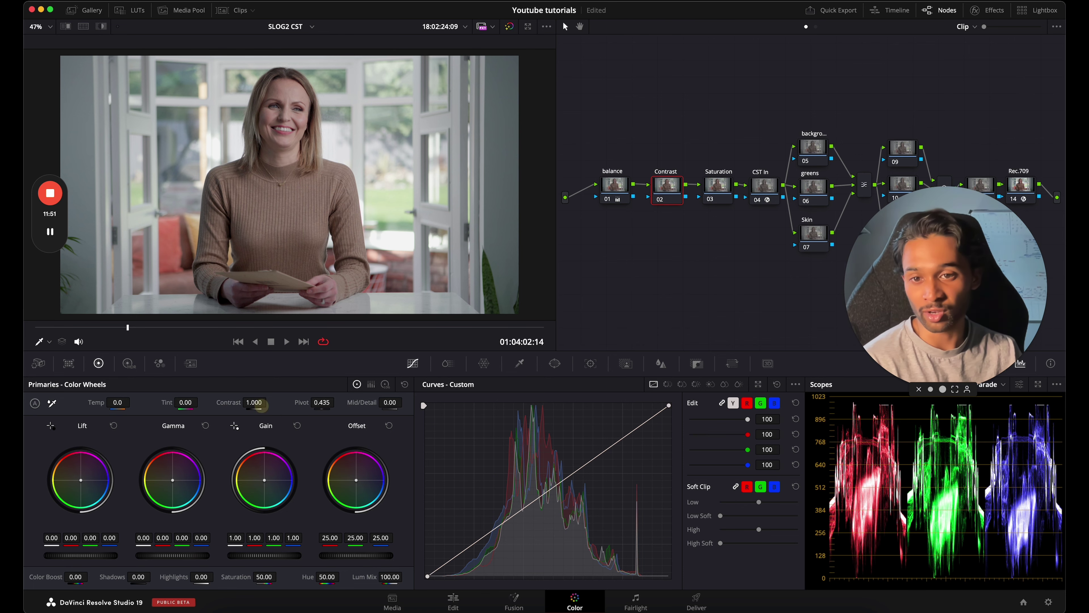
Step: On the Contrast node, set Contrast to 1.158 and Pivot to 0.323, comparing the image with the node off and on
{"action": "left_click_drag", "start_coordinate": [261, 405], "coordinate": [302, 384]}
{"action": "scroll", "coordinate": [275, 164], "scroll_direction": "up", "scroll_amount": 6}
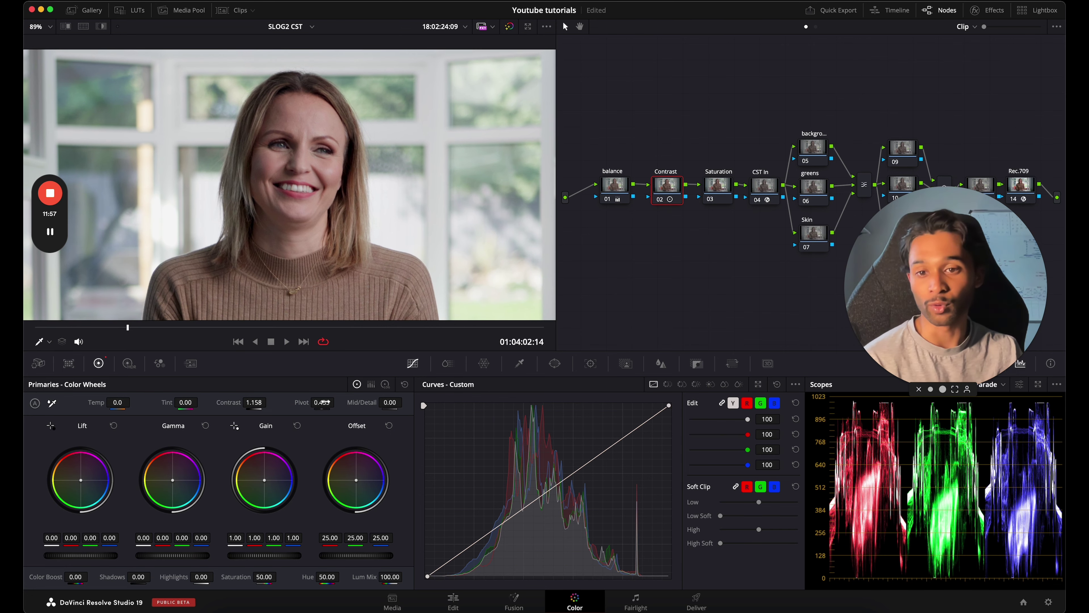
{"action": "left_click_drag", "start_coordinate": [323, 402], "coordinate": [296, 401]}
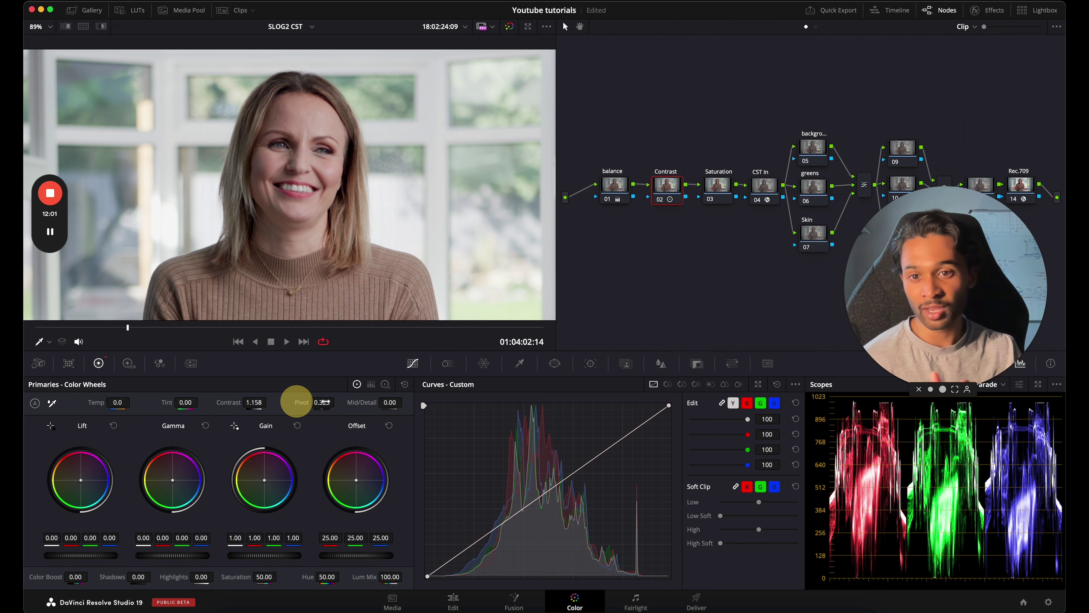
{"action": "scroll", "coordinate": [459, 258], "scroll_direction": "down", "scroll_amount": 6}
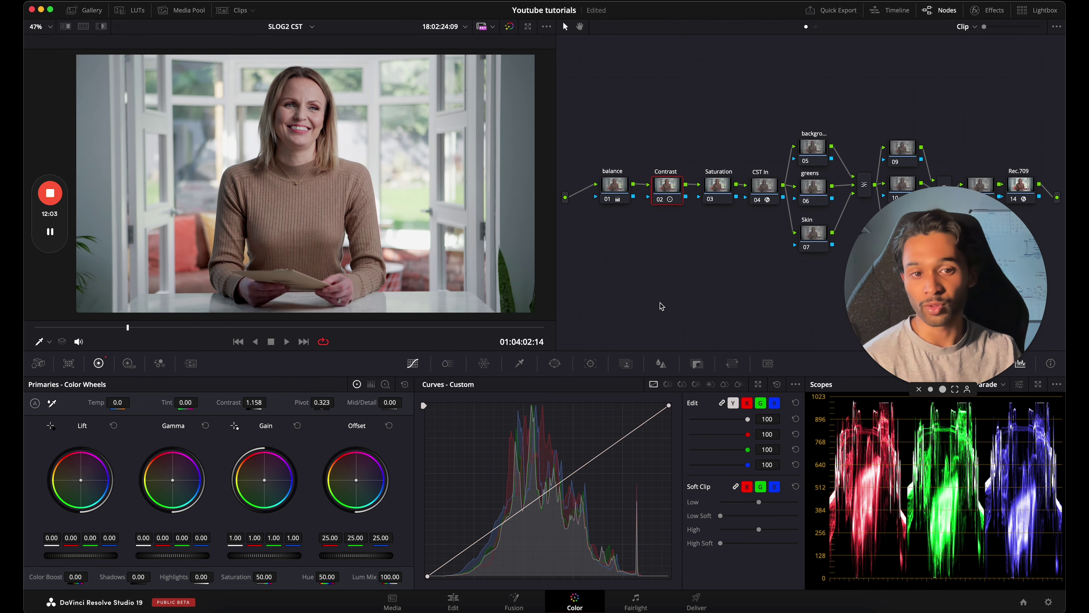
{"action": "left_click", "coordinate": [662, 200]}
{"action": "left_click", "coordinate": [663, 200]}
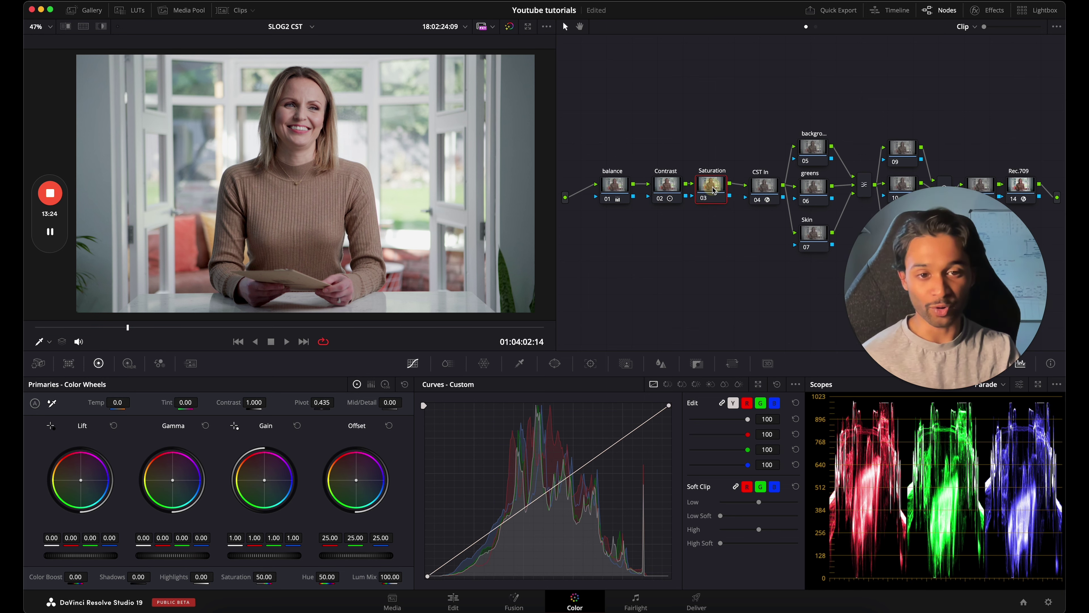
Step: On the Saturation node, set the HDR Global saturation to 1.17 and compare the image with the node off and on
{"action": "left_click", "coordinate": [712, 184]}
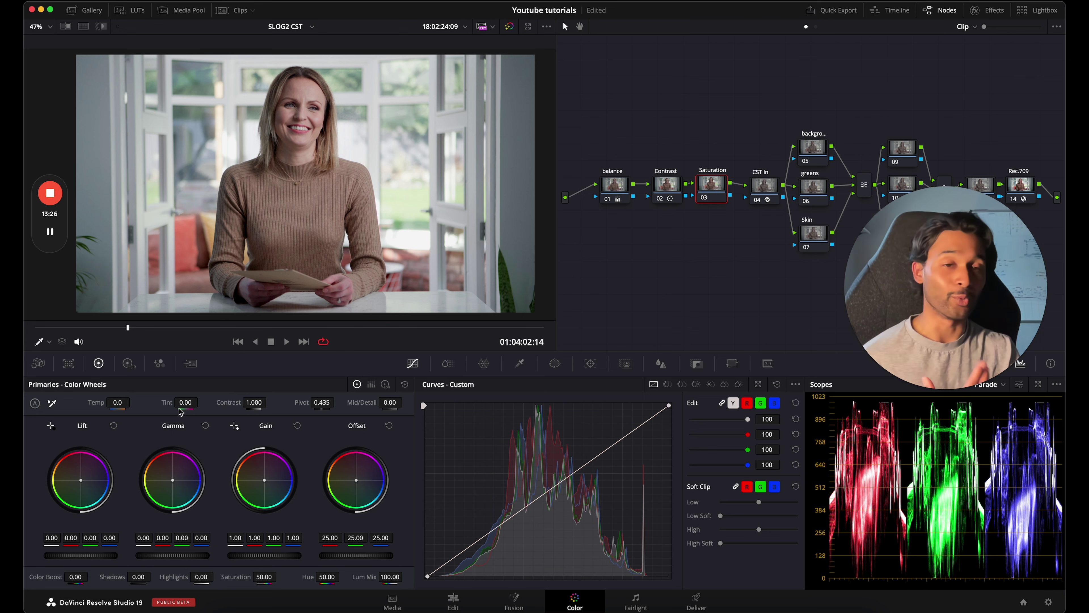
{"action": "left_click", "coordinate": [129, 364]}
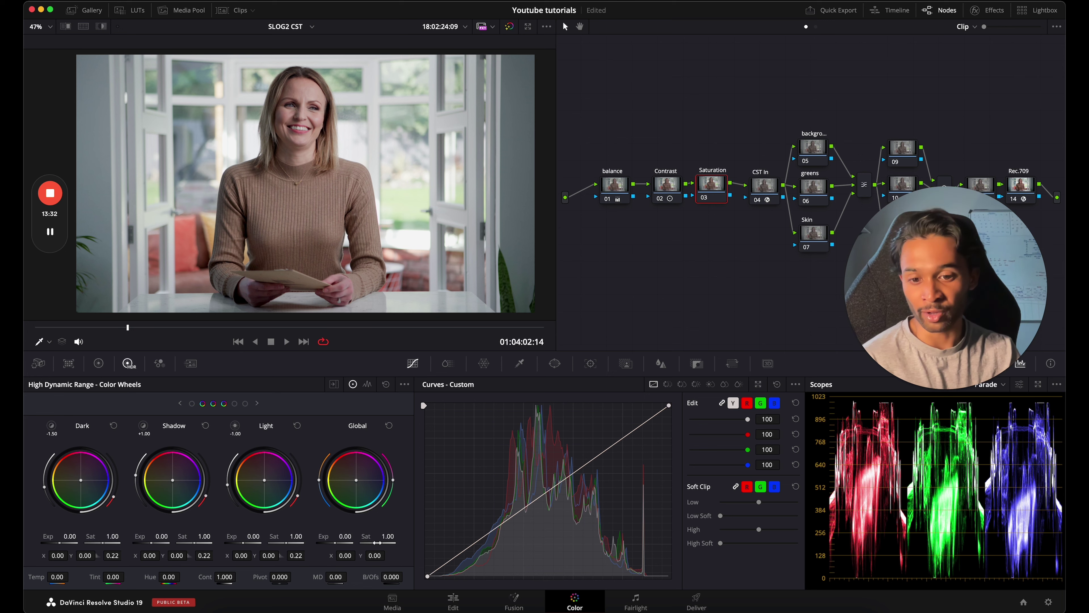
{"action": "mouse_move", "coordinate": [376, 543]}
{"action": "left_mouse_down"}
{"action": "mouse_move", "coordinate": [377, 554]}
{"action": "mouse_move", "coordinate": [413, 518]}
{"action": "mouse_move", "coordinate": [587, 462]}
{"action": "left_mouse_up"}
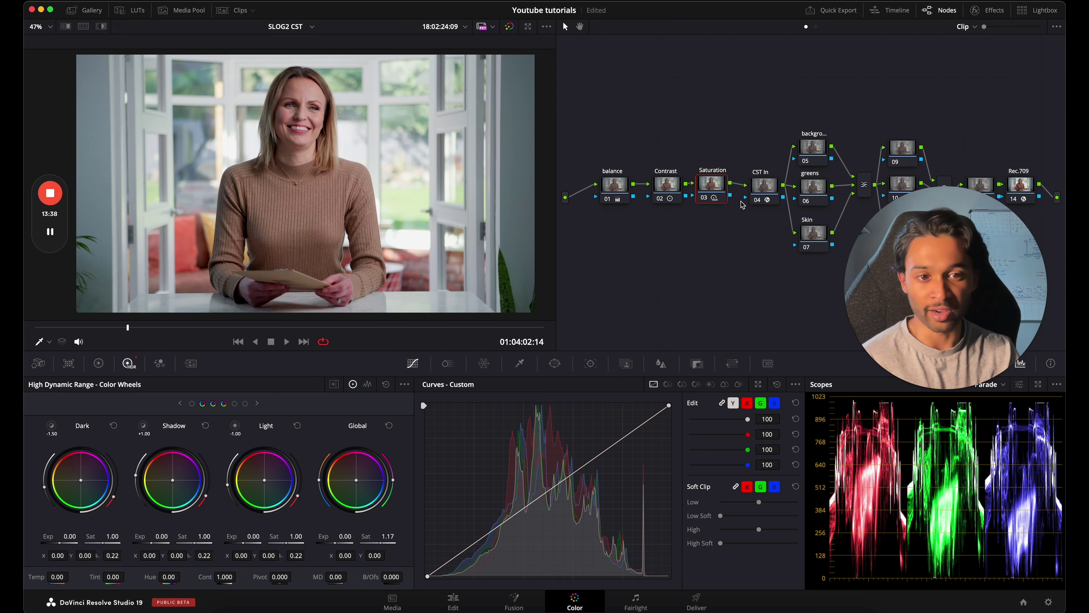
{"action": "left_click", "coordinate": [706, 204]}
{"action": "left_click", "coordinate": [706, 204]}
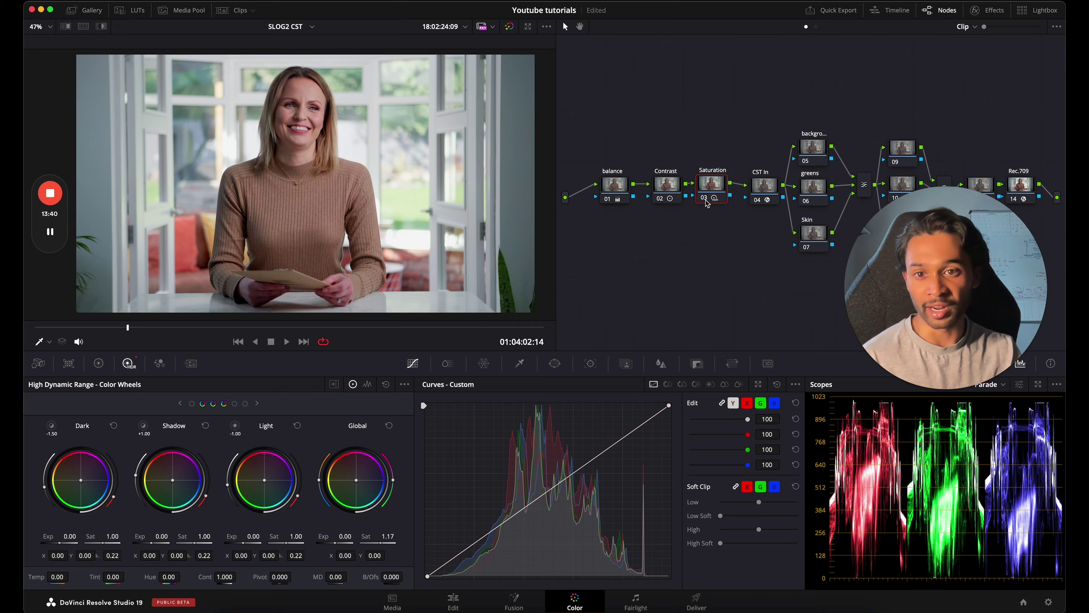
{"action": "key", "text": "super+f"}
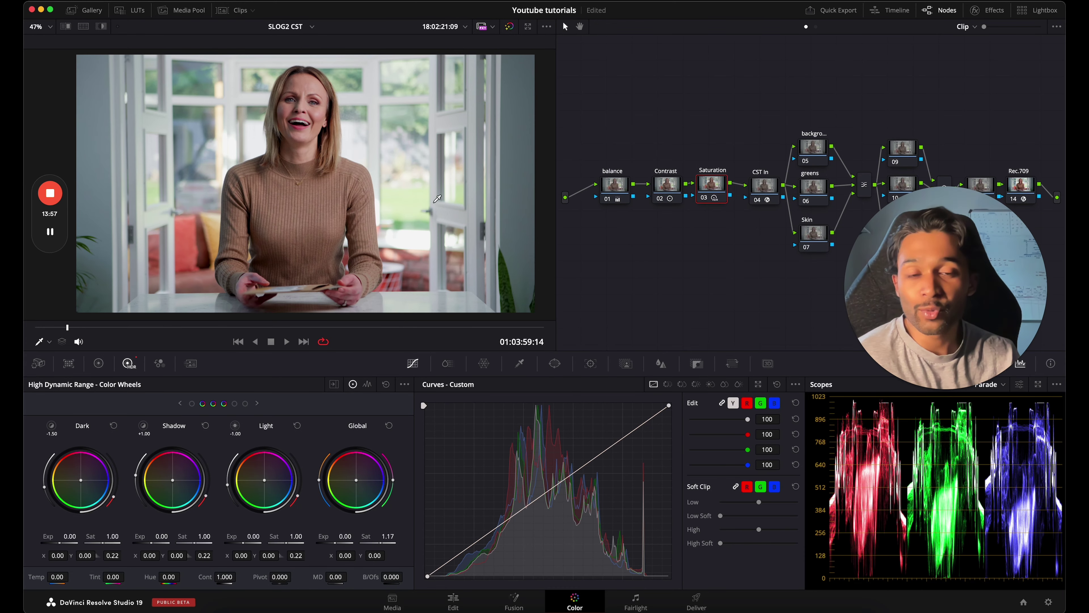
{"action": "scroll", "coordinate": [355, 186], "scroll_direction": "down", "scroll_amount": 1}
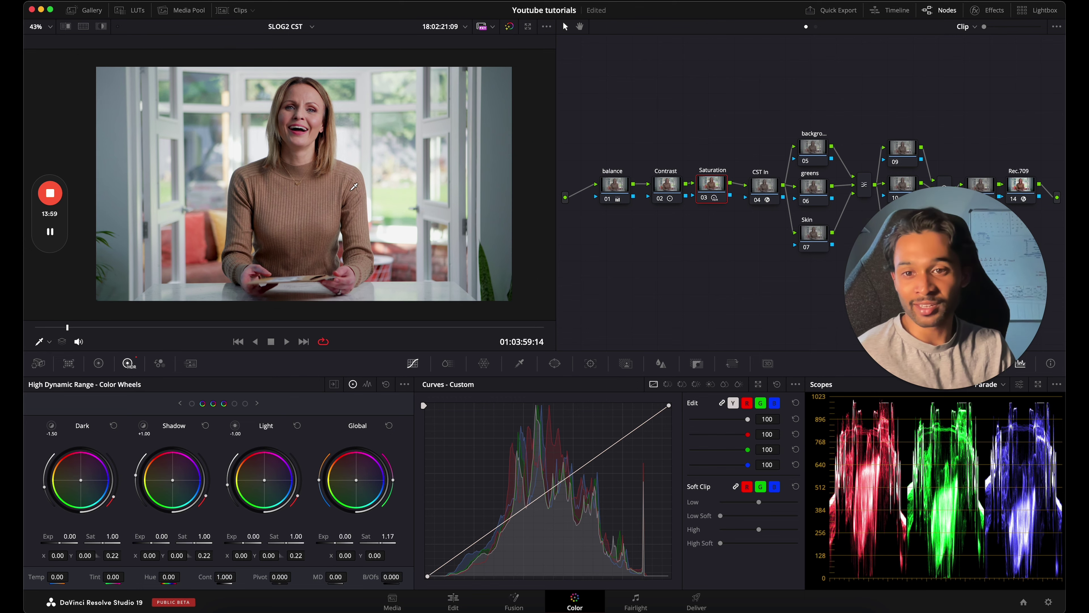
Step: On the Skin node, sample the woman's face with the HSL Qualifier and set hue width 27.8, saturation low 0.8 and luminance low 56.6
{"action": "left_click_drag", "start_coordinate": [923, 270], "coordinate": [891, 472]}
{"action": "left_click", "coordinate": [817, 236]}
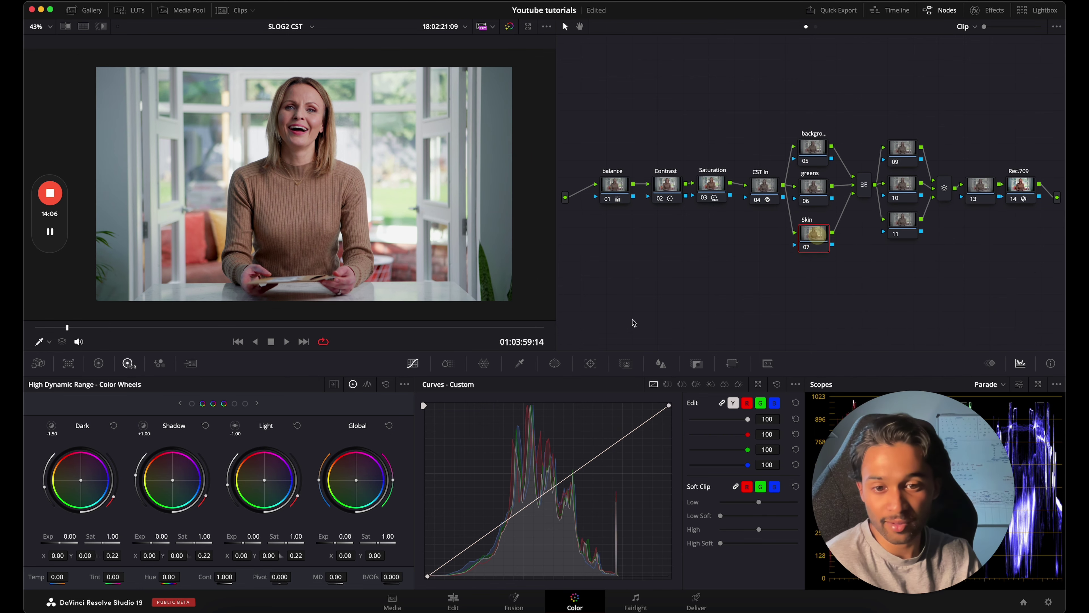
{"action": "left_click", "coordinate": [520, 364]}
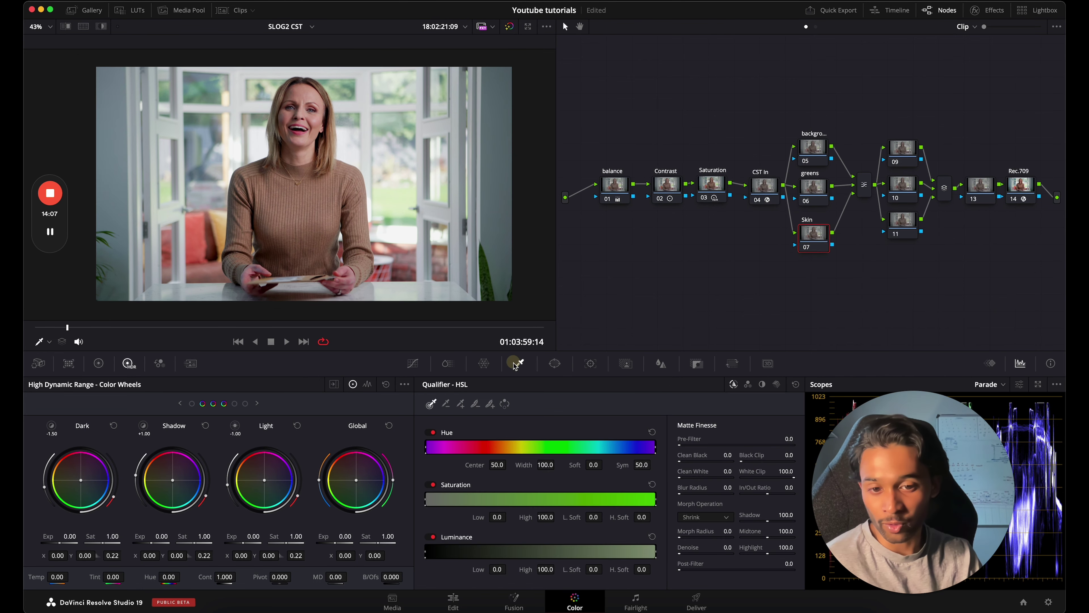
{"action": "left_click", "coordinate": [316, 120]}
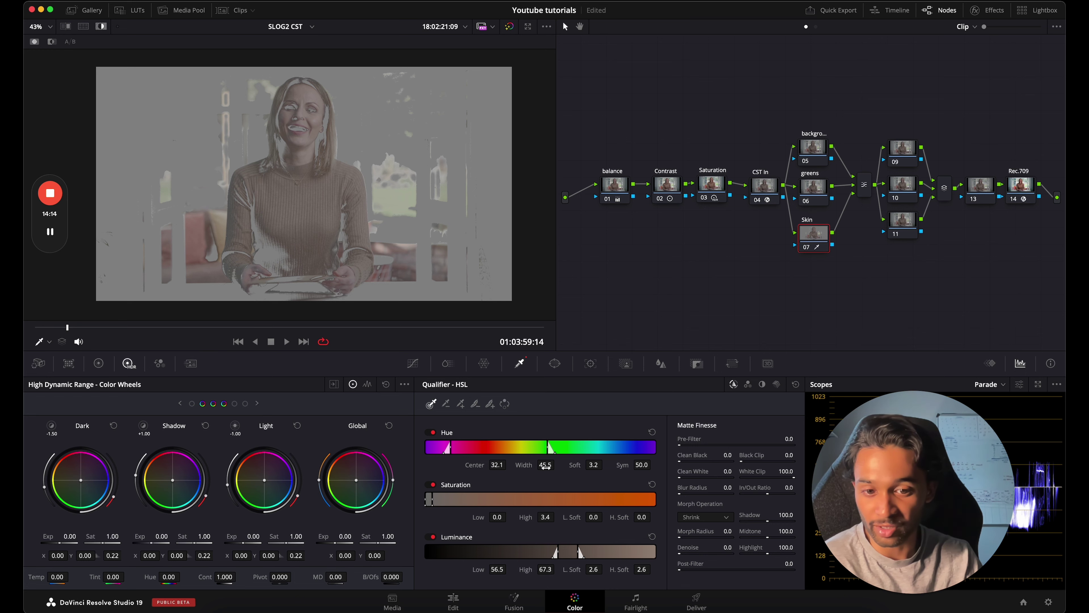
{"action": "left_click_drag", "start_coordinate": [545, 466], "coordinate": [454, 489]}
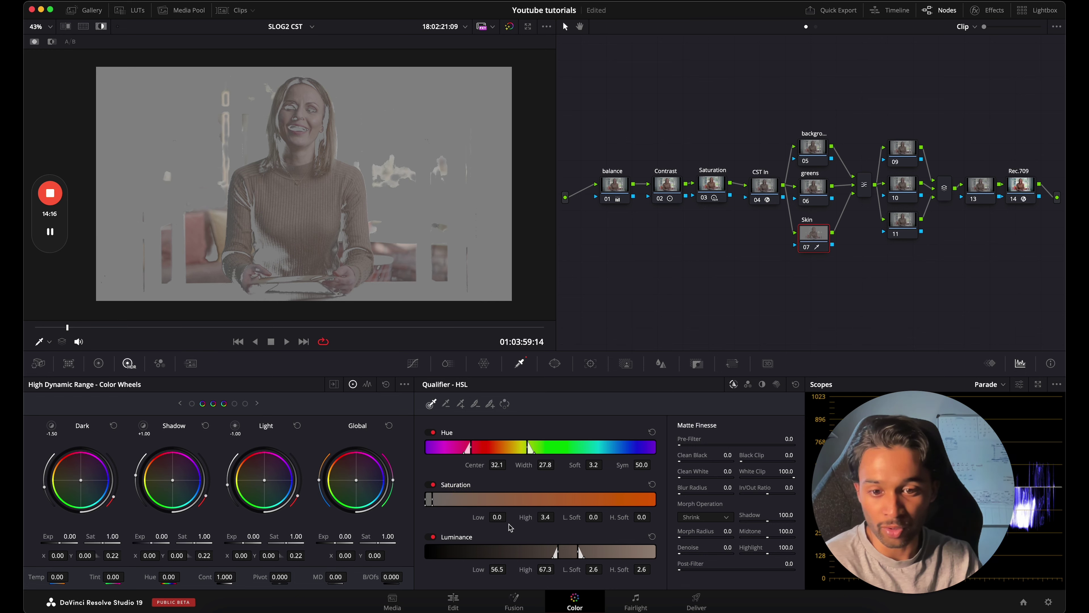
{"action": "left_click_drag", "start_coordinate": [501, 516], "coordinate": [505, 516]}
{"action": "mouse_move", "coordinate": [502, 567]}
{"action": "left_mouse_down"}
{"action": "mouse_move", "coordinate": [515, 562]}
{"action": "mouse_move", "coordinate": [499, 571]}
{"action": "left_mouse_up"}
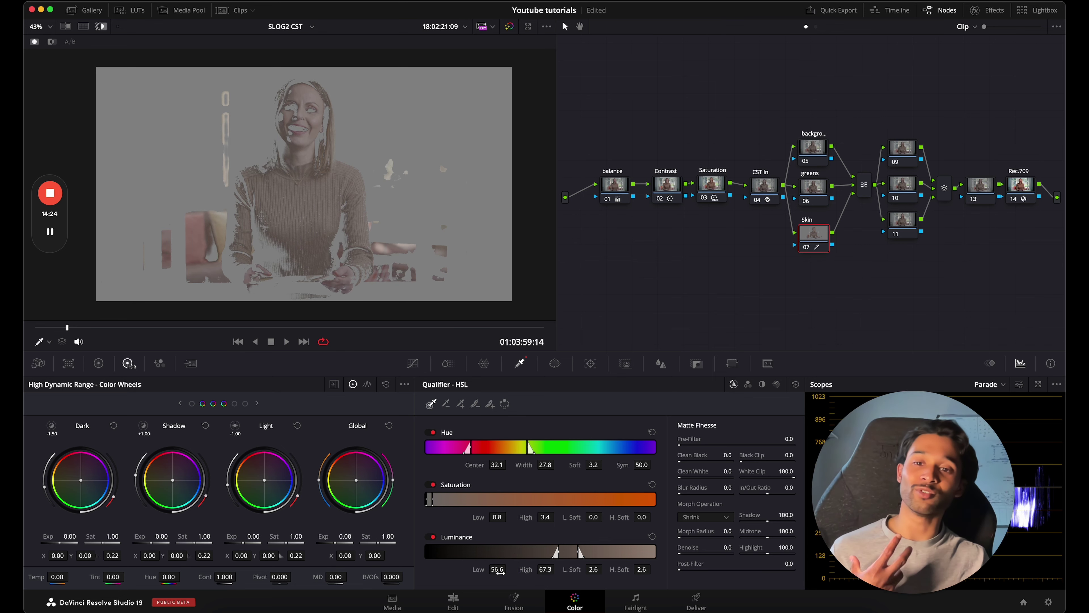
{"action": "key", "text": "shift+h"}
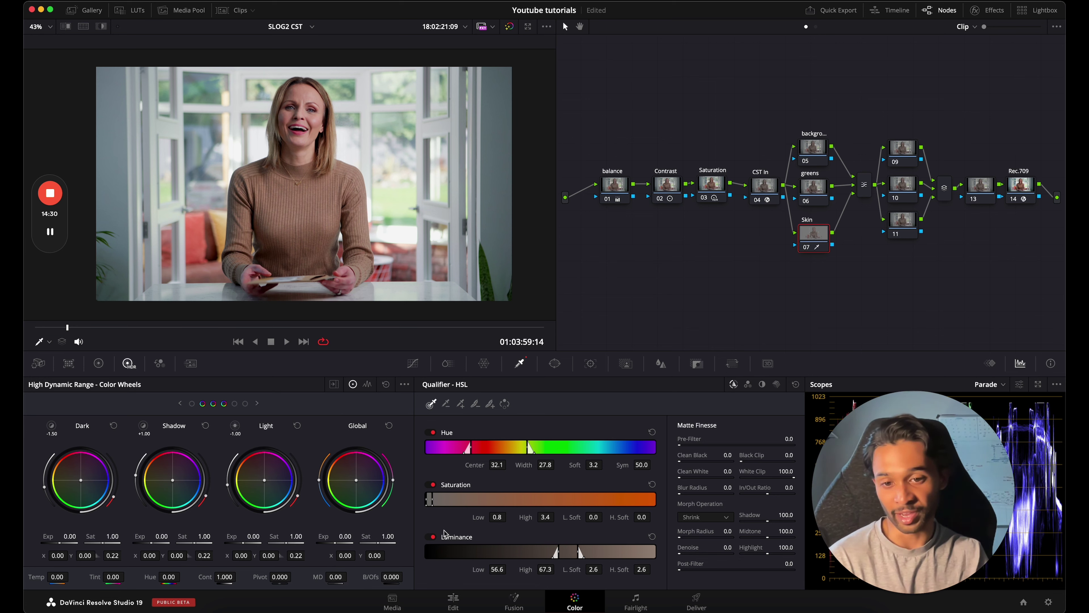
Step: Set the Skin node's primaries Saturation to 42
{"action": "left_click", "coordinate": [98, 363]}
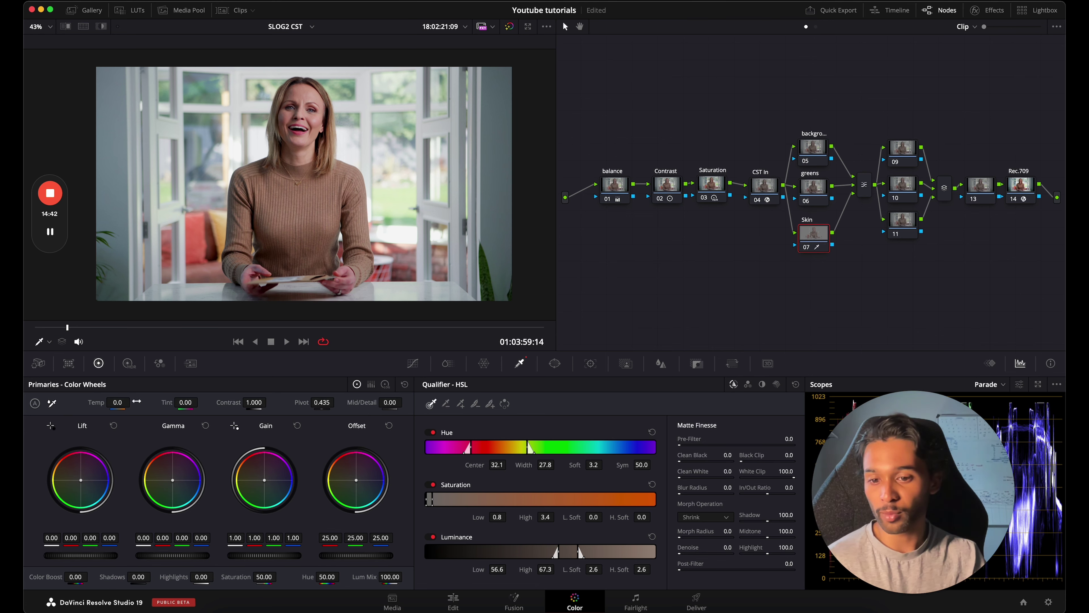
{"action": "left_click_drag", "start_coordinate": [263, 580], "coordinate": [241, 580]}
{"action": "left_click_drag", "start_coordinate": [910, 445], "coordinate": [686, 425]}
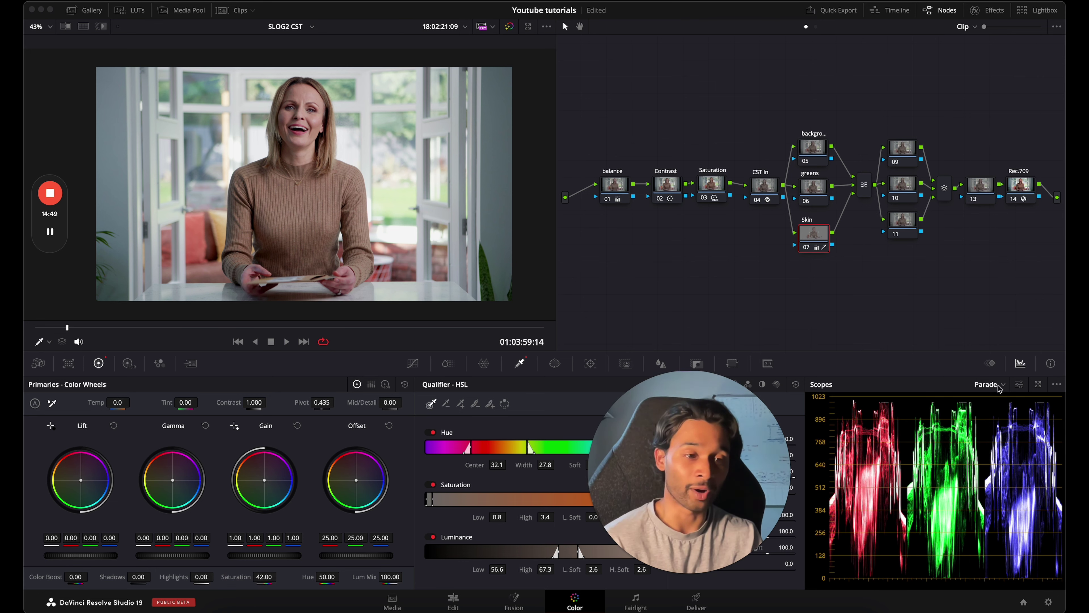
Step: Switch the scope to Vectorscope with the skin tone indicator shown, and nudge the Skin node's Gamma color balance slightly toward red
{"action": "left_click", "coordinate": [989, 385]}
{"action": "left_click", "coordinate": [1005, 422]}
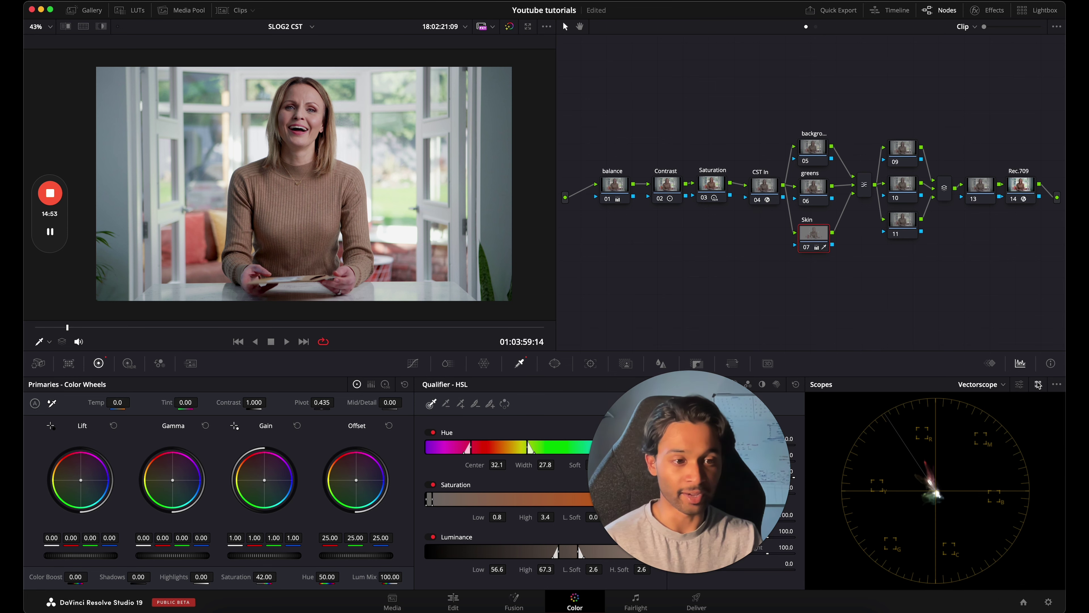
{"action": "left_click", "coordinate": [1020, 384]}
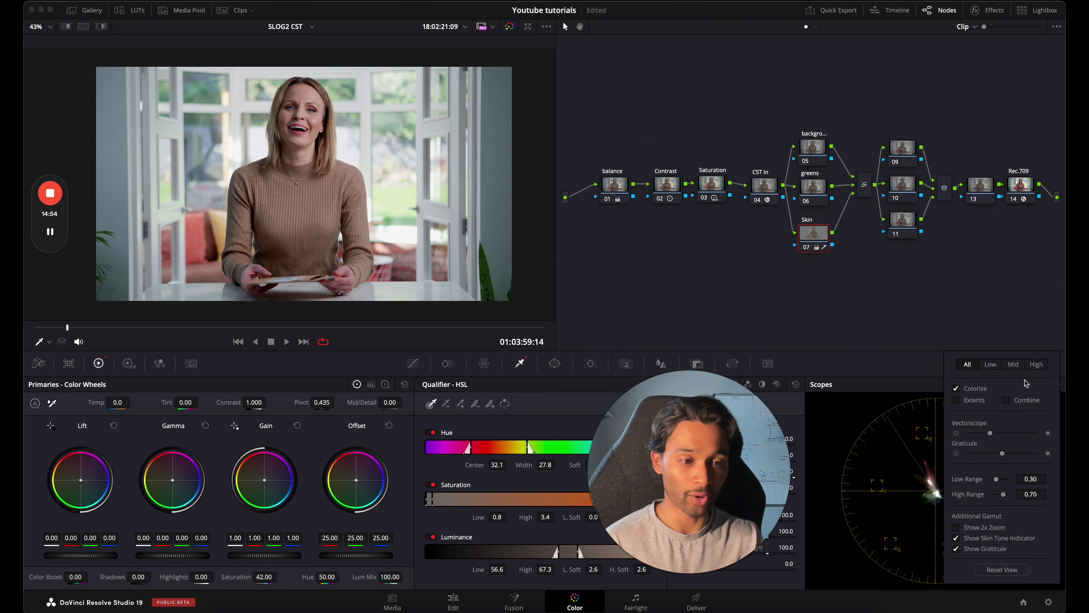
{"action": "left_click", "coordinate": [988, 539]}
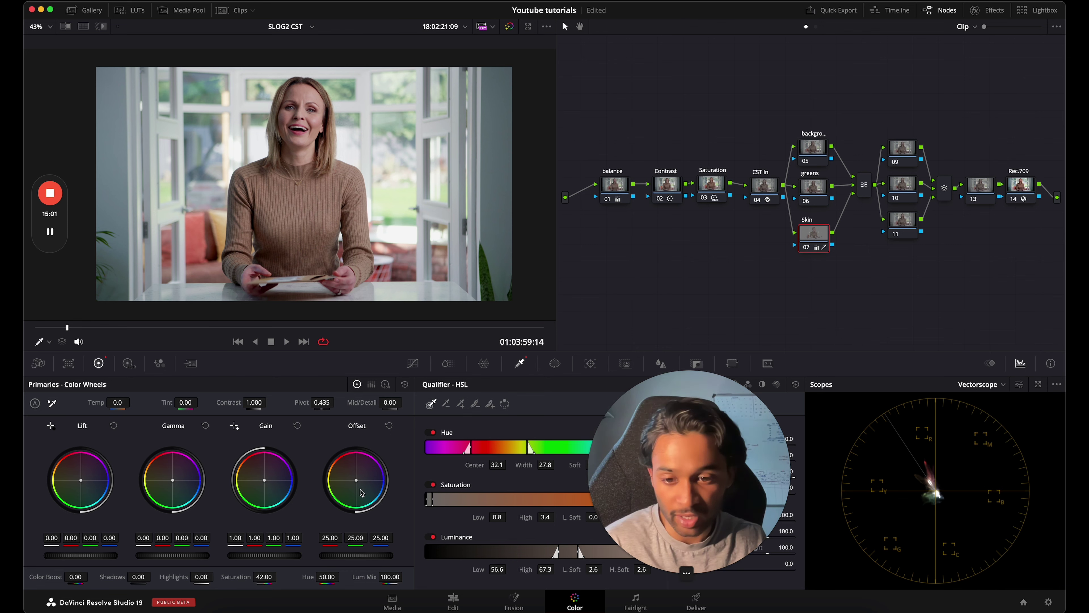
{"action": "mouse_move", "coordinate": [171, 480]}
{"action": "left_mouse_down"}
{"action": "mouse_move", "coordinate": [184, 482]}
{"action": "mouse_move", "coordinate": [73, 475]}
{"action": "mouse_move", "coordinate": [215, 387]}
{"action": "mouse_move", "coordinate": [260, 470]}
{"action": "mouse_move", "coordinate": [73, 474]}
{"action": "mouse_move", "coordinate": [126, 397]}
{"action": "mouse_move", "coordinate": [278, 437]}
{"action": "mouse_move", "coordinate": [175, 487]}
{"action": "mouse_move", "coordinate": [108, 433]}
{"action": "mouse_move", "coordinate": [125, 435]}
{"action": "mouse_move", "coordinate": [170, 477]}
{"action": "left_mouse_up"}
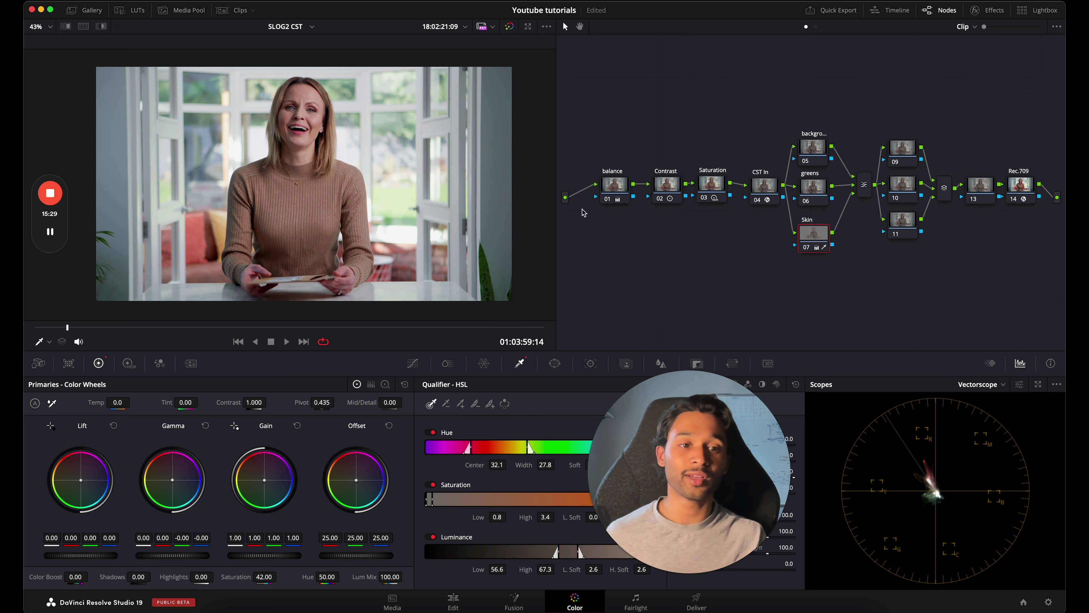
Step: On the greens node, qualify the background foliage with saturation low 0.3 and high 9.0, and refine the matte with Denoise 11.0 and Blur Radius 15.6
{"action": "left_click_drag", "start_coordinate": [808, 195], "coordinate": [812, 198]}
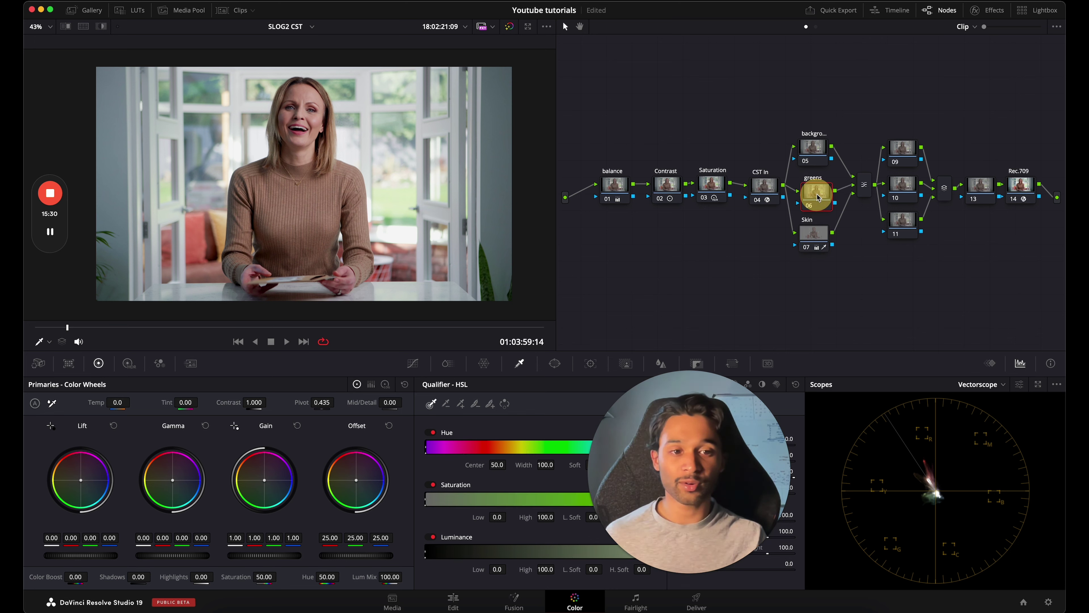
{"action": "left_click", "coordinate": [520, 365]}
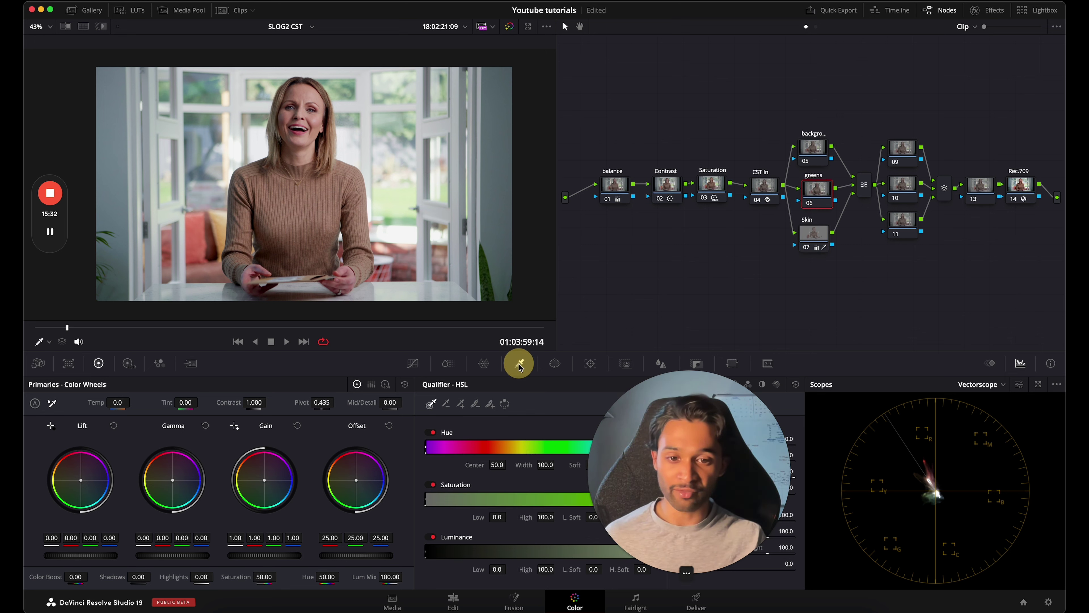
{"action": "left_click", "coordinate": [397, 118]}
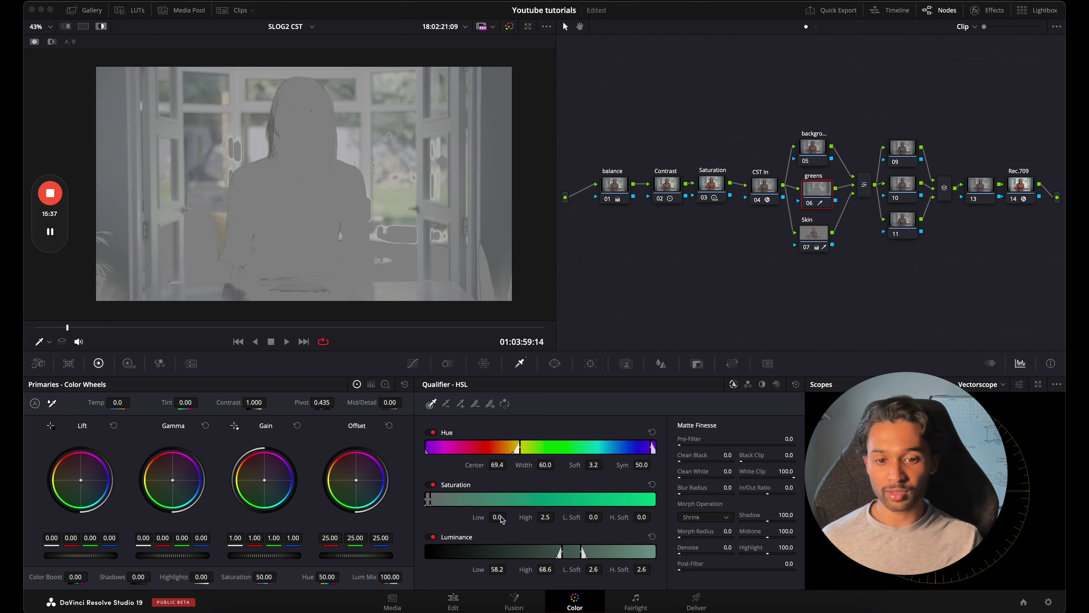
{"action": "left_click_drag", "start_coordinate": [499, 516], "coordinate": [581, 507]}
{"action": "left_click_drag", "start_coordinate": [678, 555], "coordinate": [735, 544]}
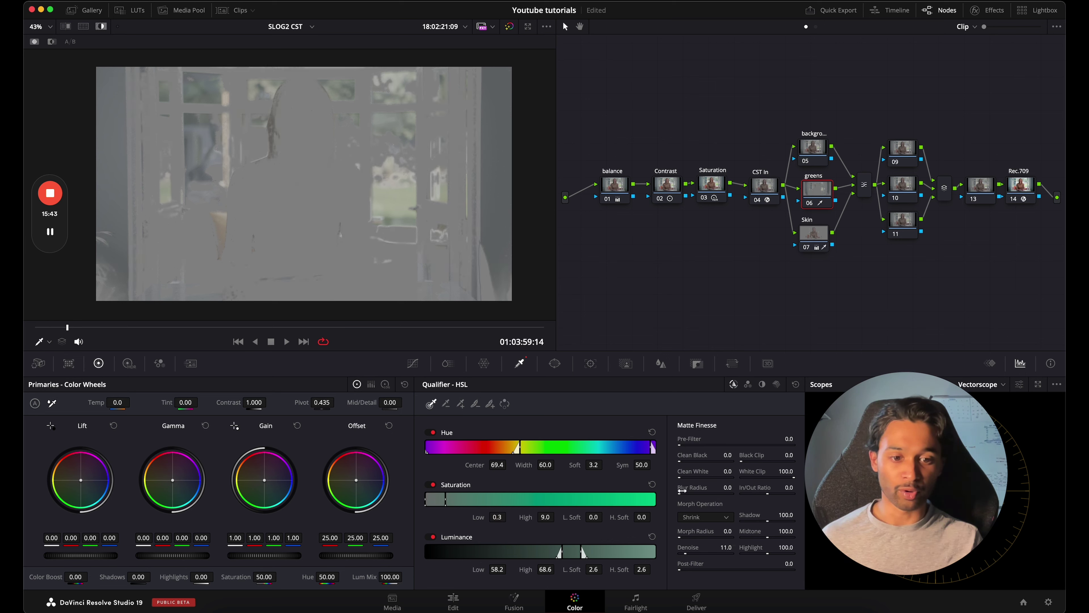
{"action": "left_click_drag", "start_coordinate": [682, 490], "coordinate": [762, 467]}
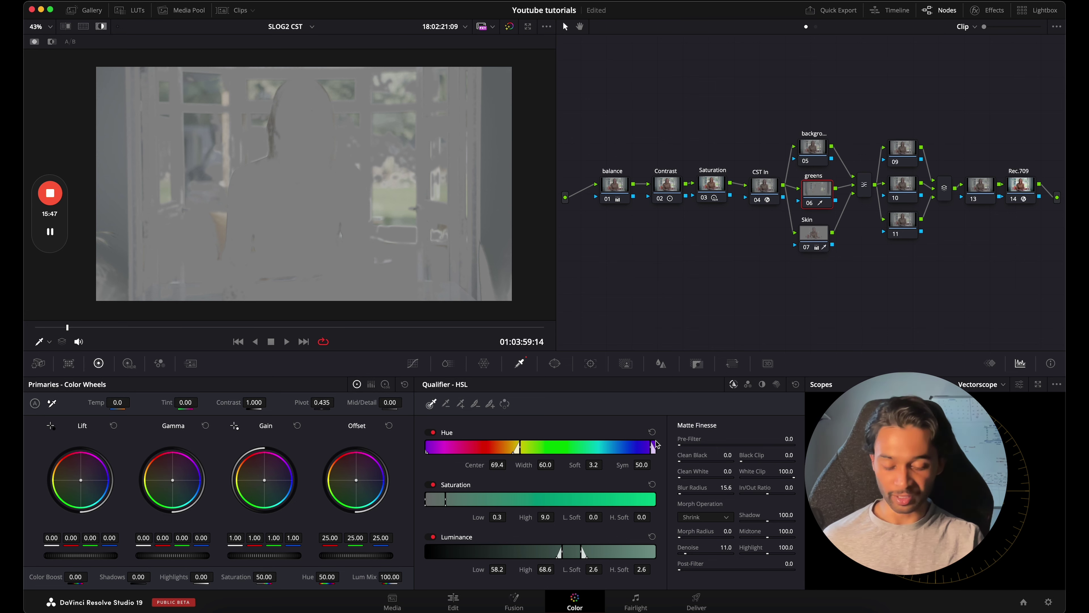
{"action": "key", "text": "shift+h"}
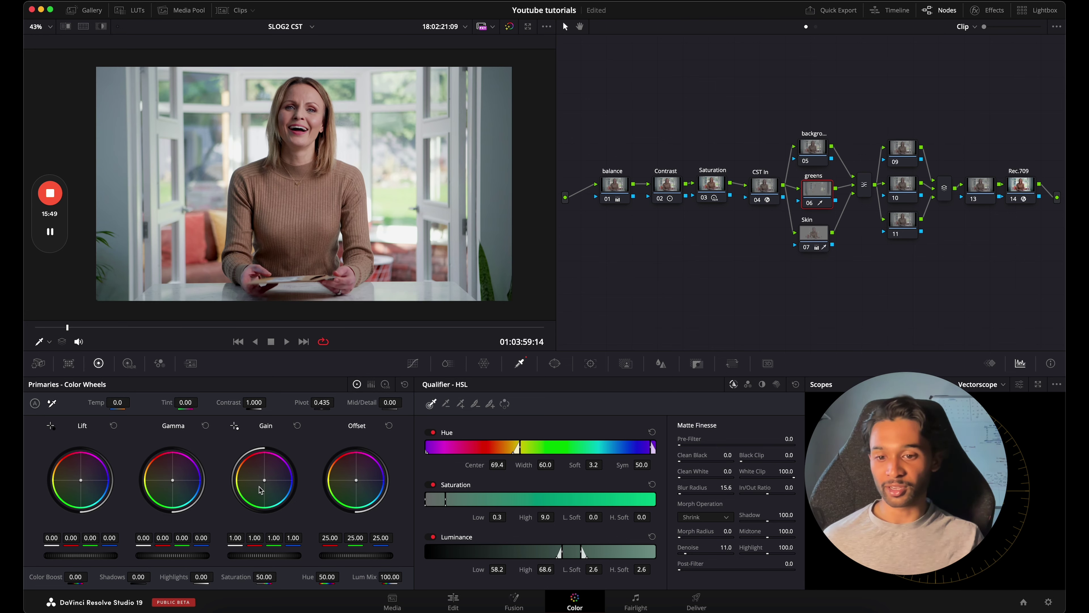
Step: Push the greens node's Gamma toward green and set its qualifier's saturation low to 0.8, toggling the node to compare
{"action": "left_click_drag", "start_coordinate": [175, 483], "coordinate": [149, 492]}
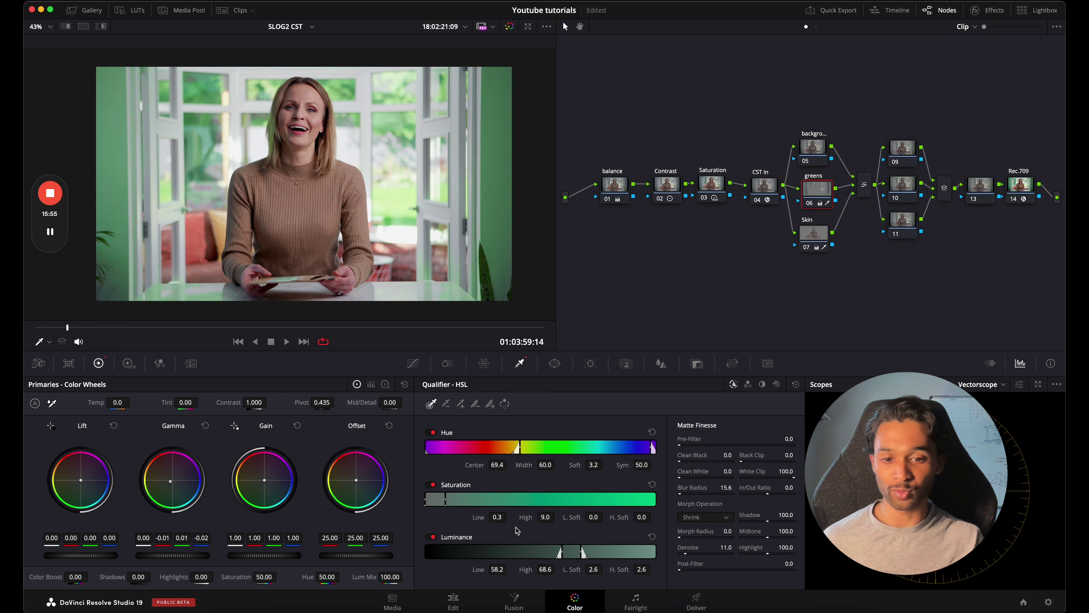
{"action": "left_click_drag", "start_coordinate": [503, 518], "coordinate": [505, 517]}
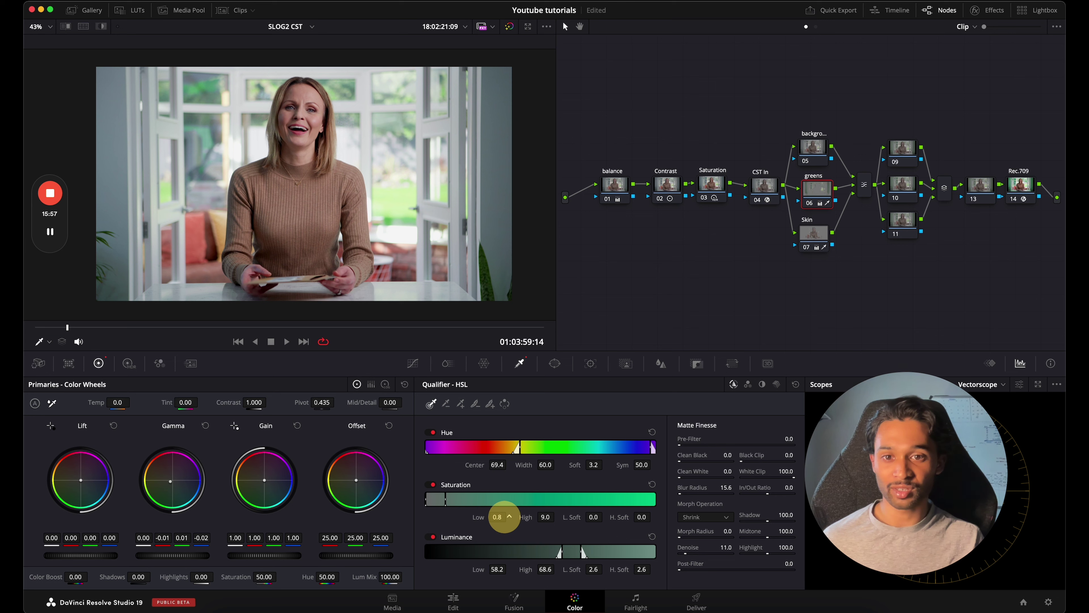
{"action": "key", "text": "ctrl+d"}
{"action": "key", "text": "ctrl+d"}
{"action": "key", "text": "ctrl+d"}
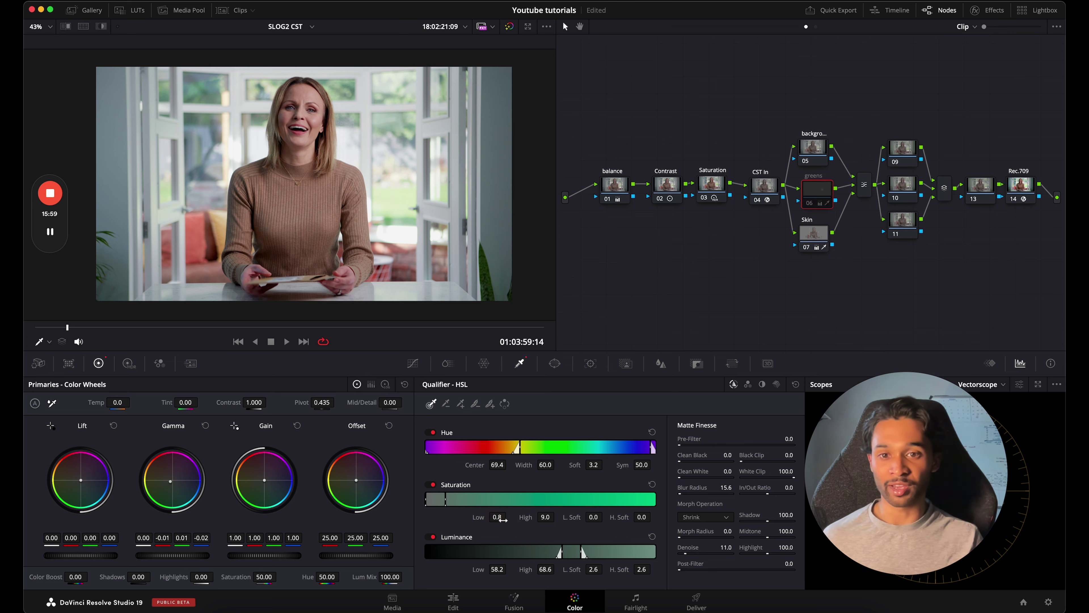
Step: Re-enable the greens node and adjust its Gamma color balance to a blue value of -0.03, checking the frame full screen
{"action": "key", "text": "ctrl+d"}
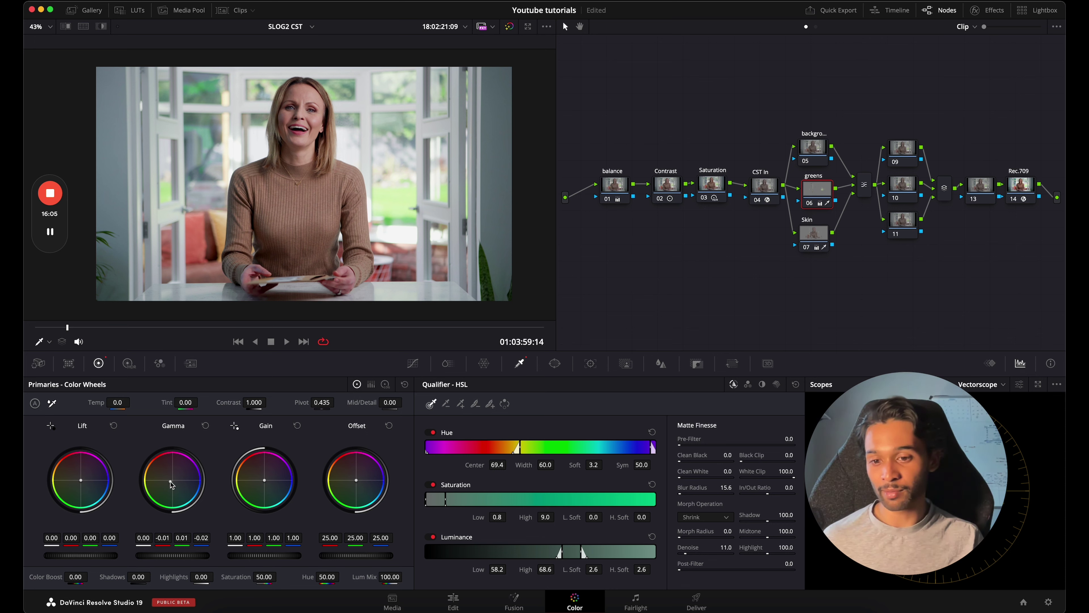
{"action": "left_click_drag", "start_coordinate": [172, 484], "coordinate": [170, 472]}
{"action": "key", "text": "super+f"}
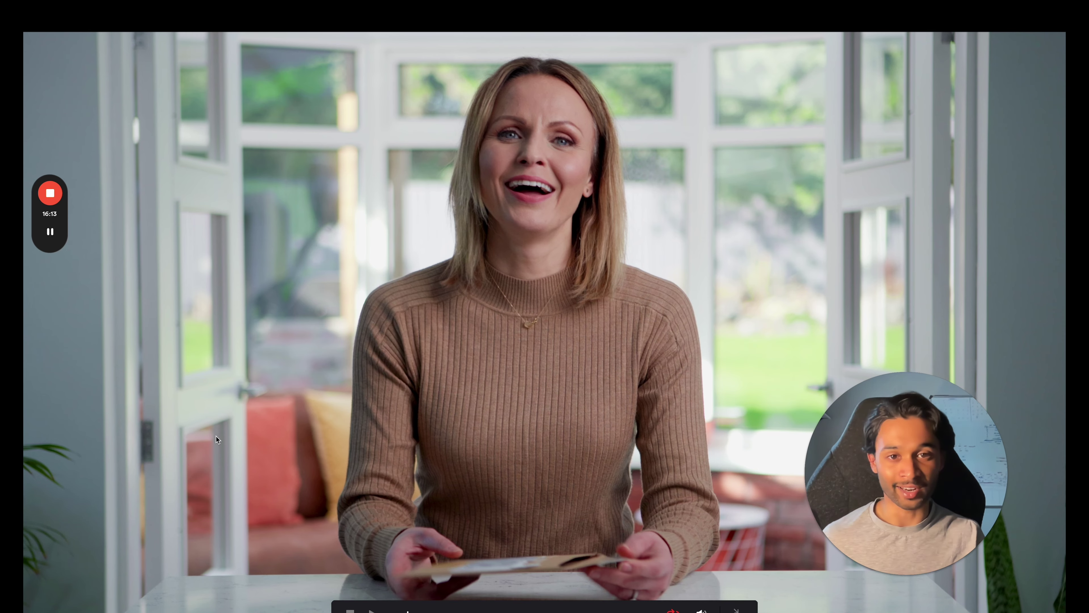
{"action": "key", "text": "super+f"}
Step: Line up the background, greens and Skin nodes in a tidy, evenly spaced vertical stack
{"action": "left_click_drag", "start_coordinate": [829, 155], "coordinate": [832, 157]}
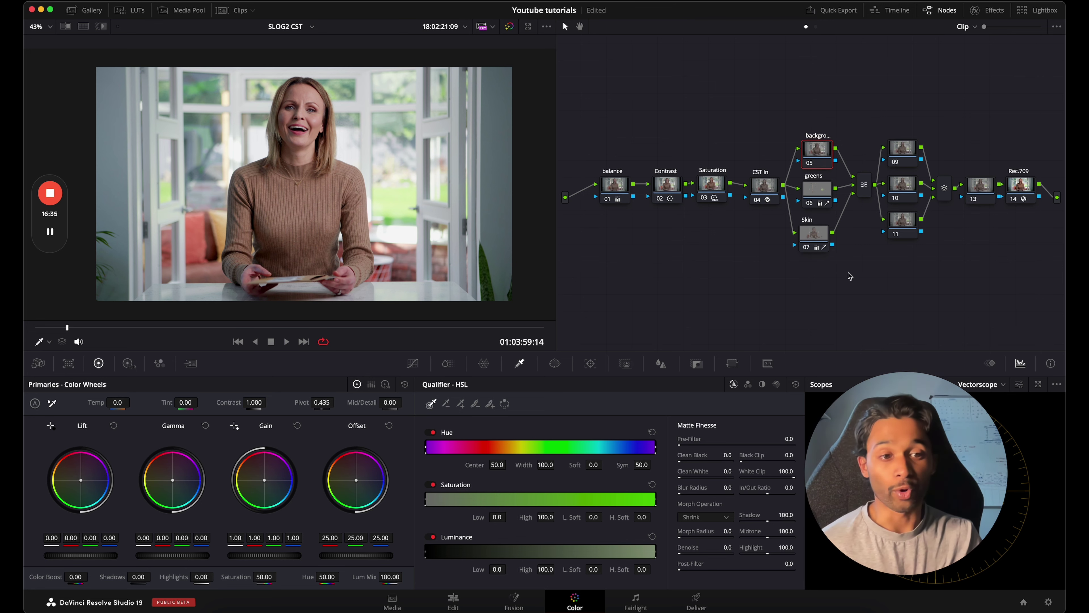
{"action": "mouse_move", "coordinate": [815, 236]}
{"action": "left_mouse_down"}
{"action": "mouse_move", "coordinate": [826, 235]}
{"action": "mouse_move", "coordinate": [816, 228]}
{"action": "left_mouse_up"}
{"action": "left_click", "coordinate": [816, 220]}
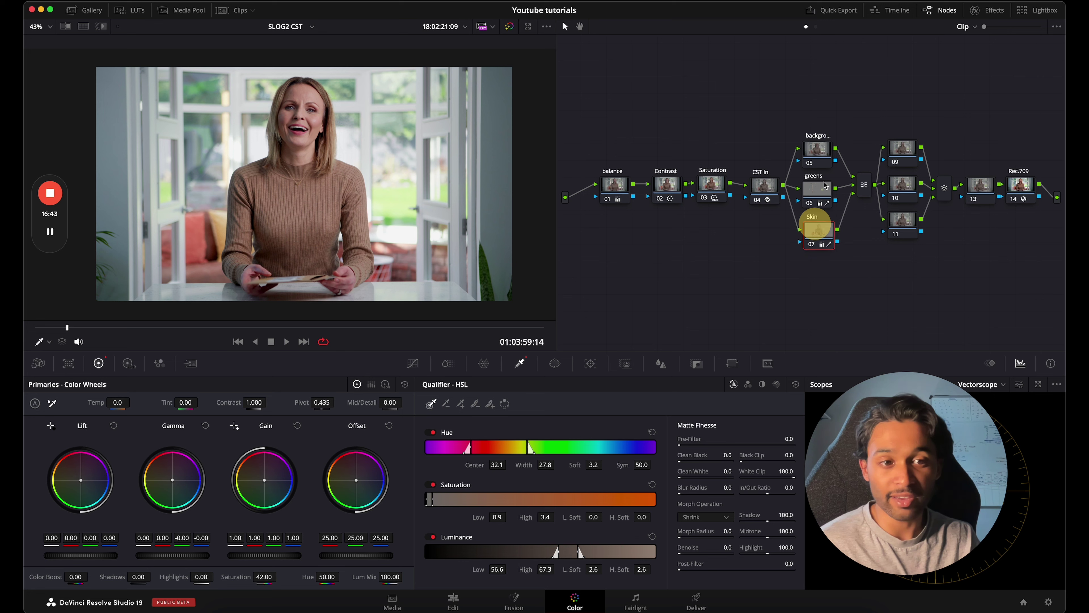
{"action": "left_click_drag", "start_coordinate": [818, 187], "coordinate": [824, 188]}
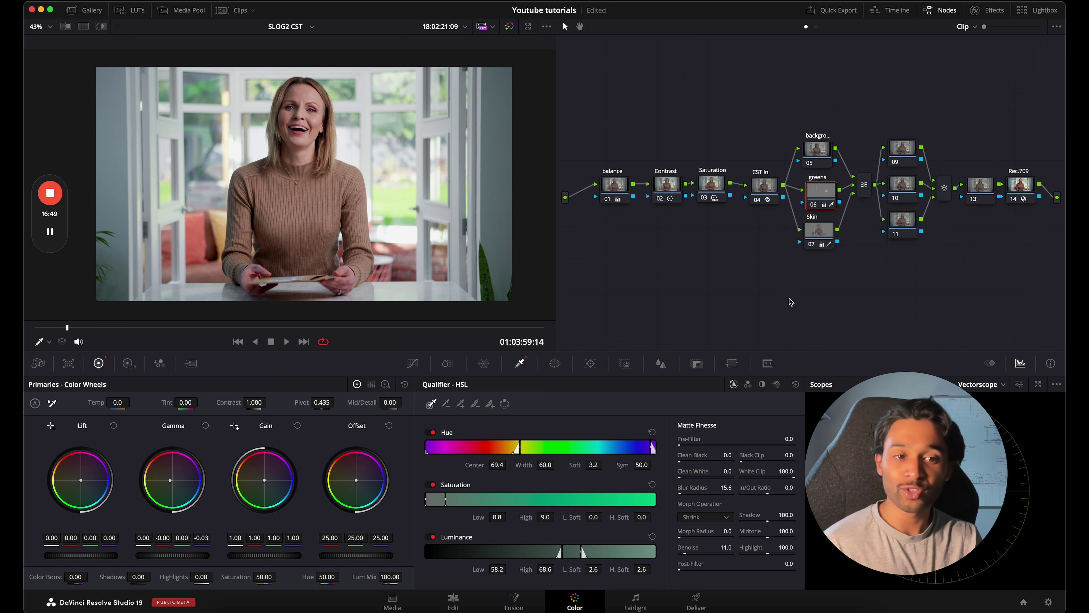
{"action": "left_click", "coordinate": [820, 194]}
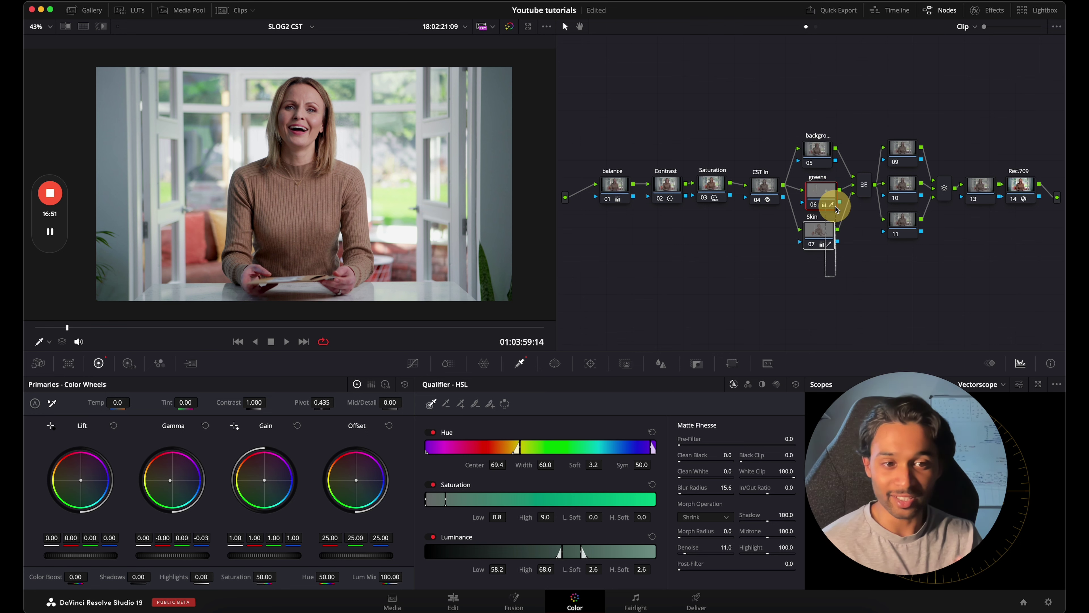
{"action": "left_click", "coordinate": [819, 234]}
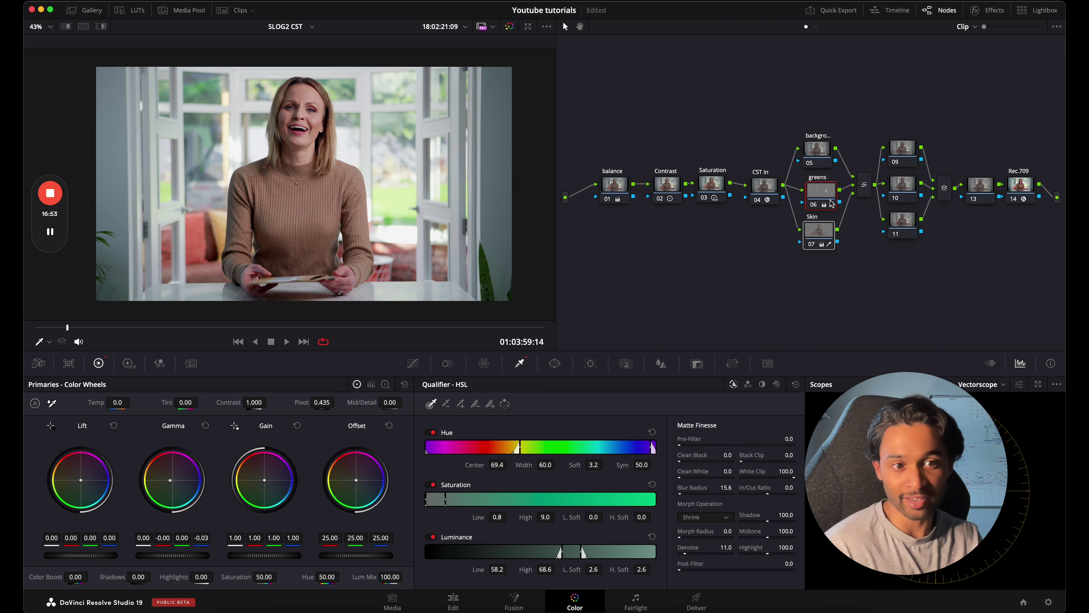
{"action": "left_click", "coordinate": [820, 189]}
{"action": "left_click", "coordinate": [819, 148]}
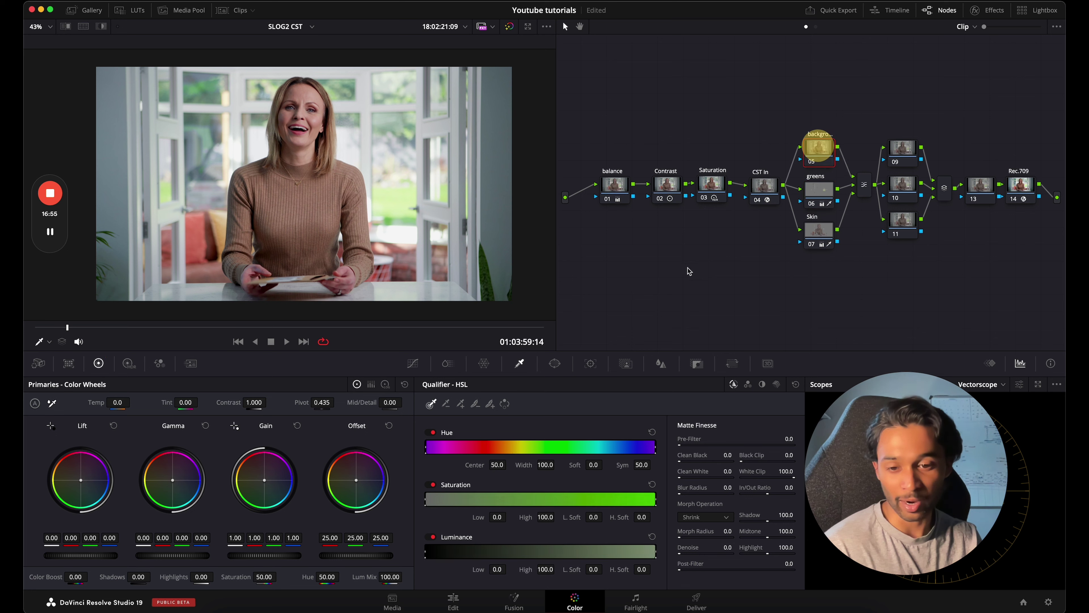
Step: Set the background node's primaries Saturation to 0 and select the greens and Skin nodes beneath it
{"action": "left_click_drag", "start_coordinate": [264, 578], "coordinate": [173, 578]}
{"action": "left_click", "coordinate": [545, 316]}
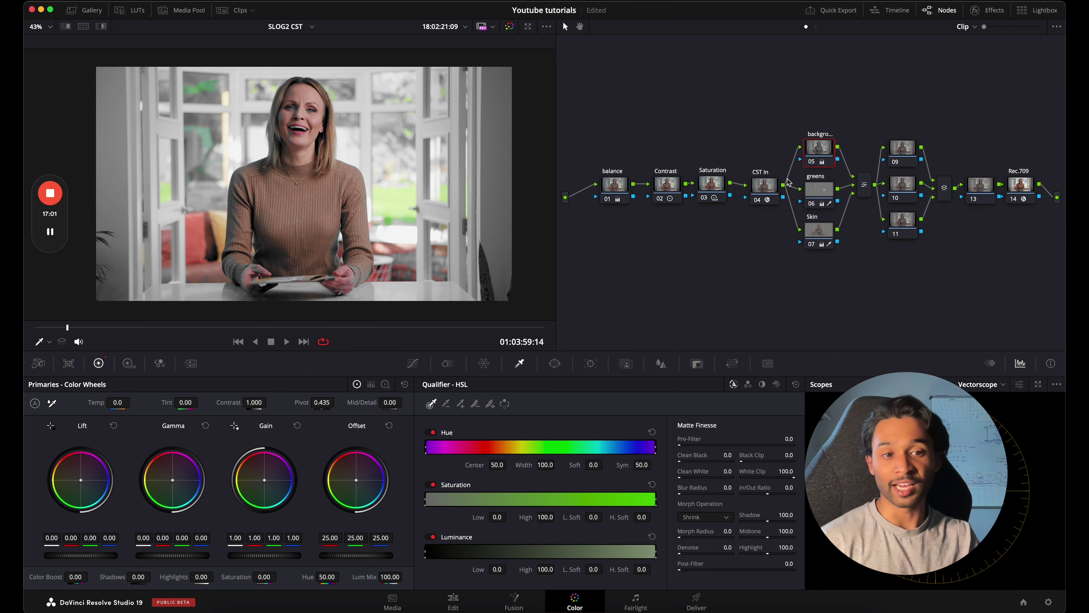
{"action": "left_click_drag", "start_coordinate": [835, 284], "coordinate": [818, 192]}
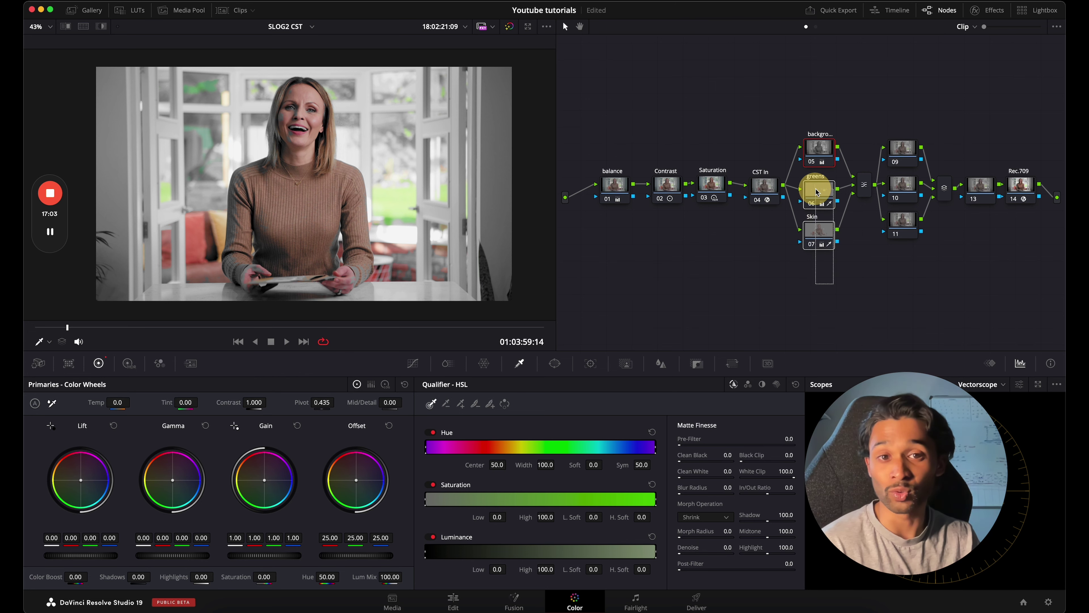
{"action": "left_click_drag", "start_coordinate": [845, 278], "coordinate": [797, 191]}
Step: Refine the Skin node's qualifier with saturation low 0.3, Denoise 13.5 and Blur Radius 2.2, checking the matte in highlight view
{"action": "scroll", "coordinate": [300, 191], "scroll_direction": "up", "scroll_amount": 5}
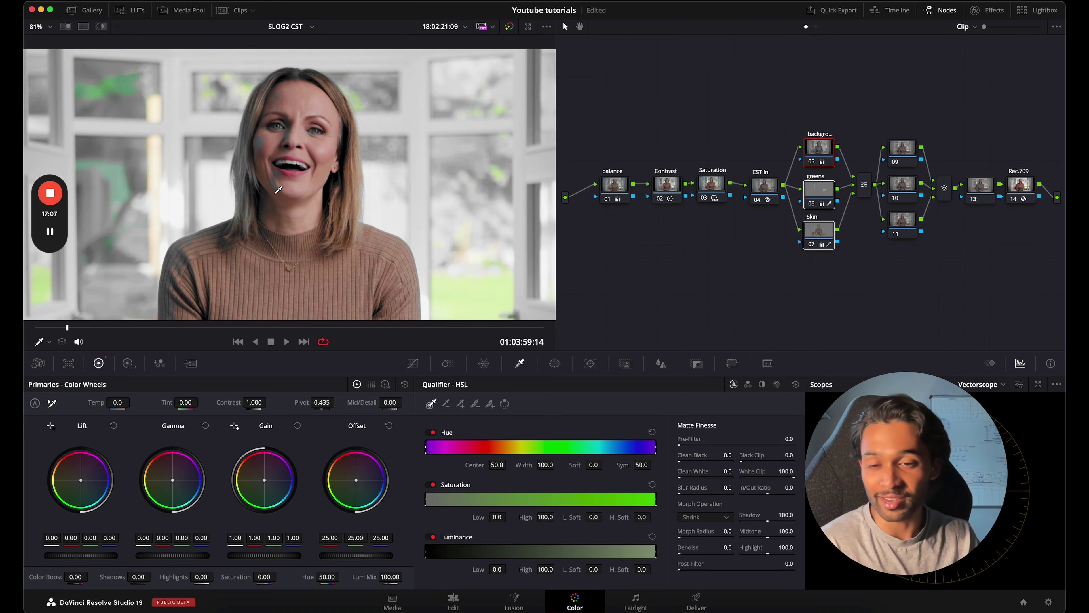
{"action": "scroll", "coordinate": [279, 189], "scroll_direction": "up", "scroll_amount": 3}
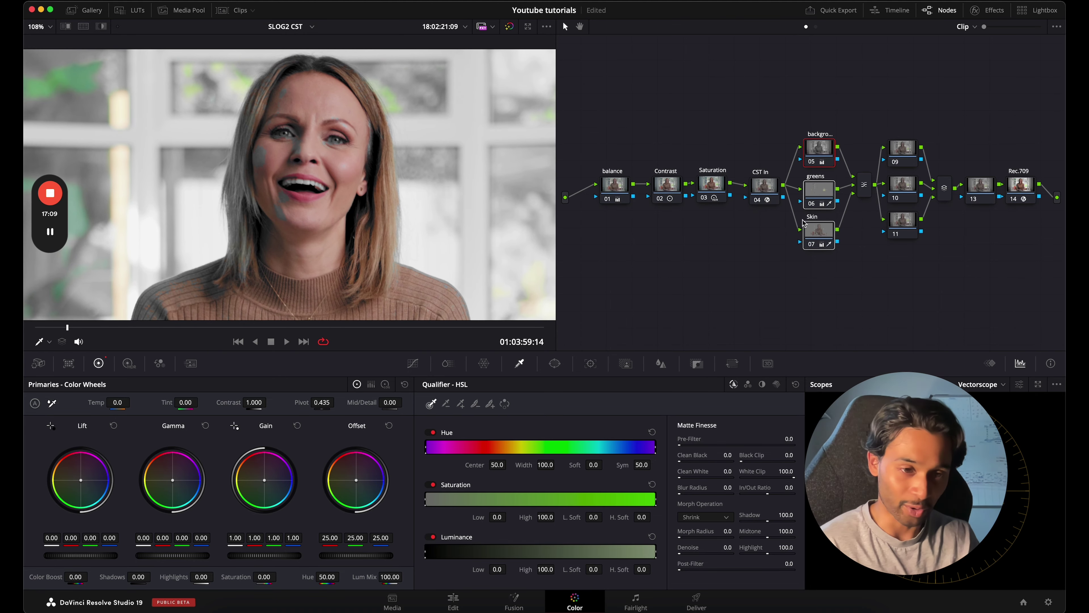
{"action": "left_click", "coordinate": [806, 227]}
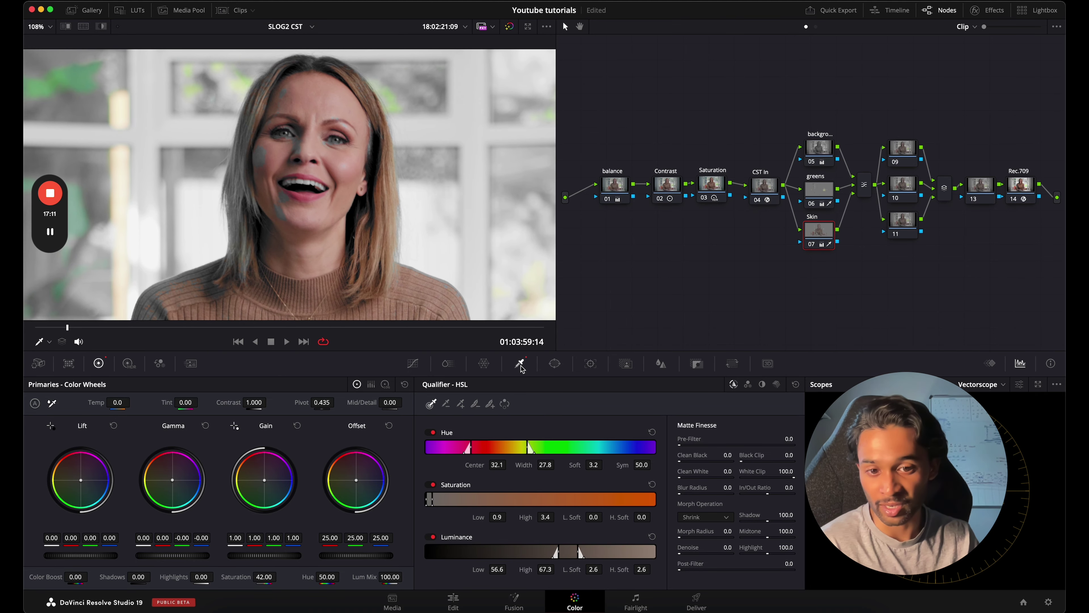
{"action": "key", "text": "shift+h"}
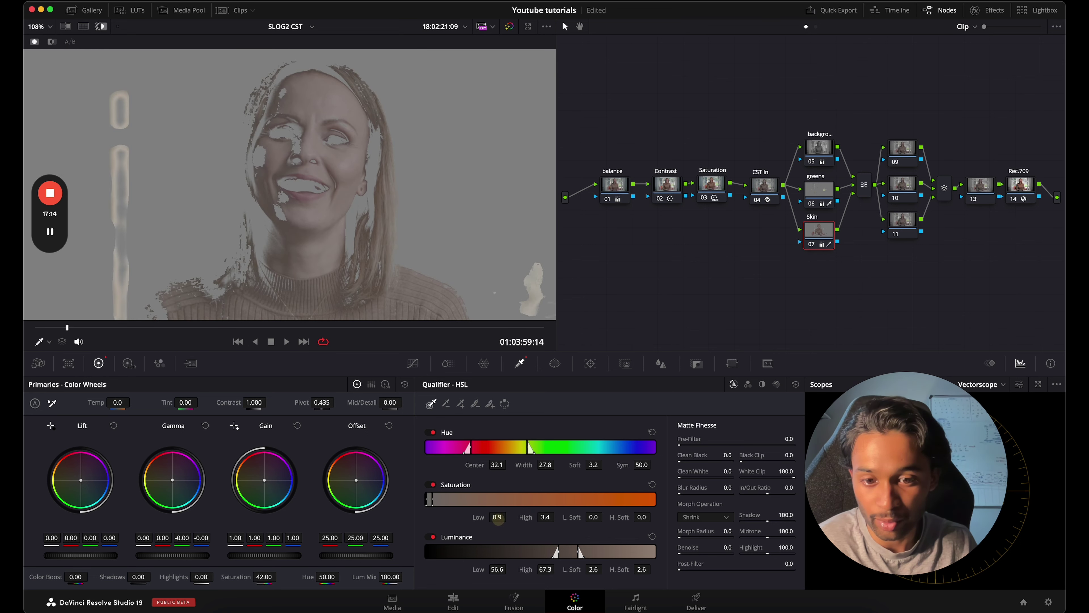
{"action": "left_click_drag", "start_coordinate": [497, 518], "coordinate": [497, 515]}
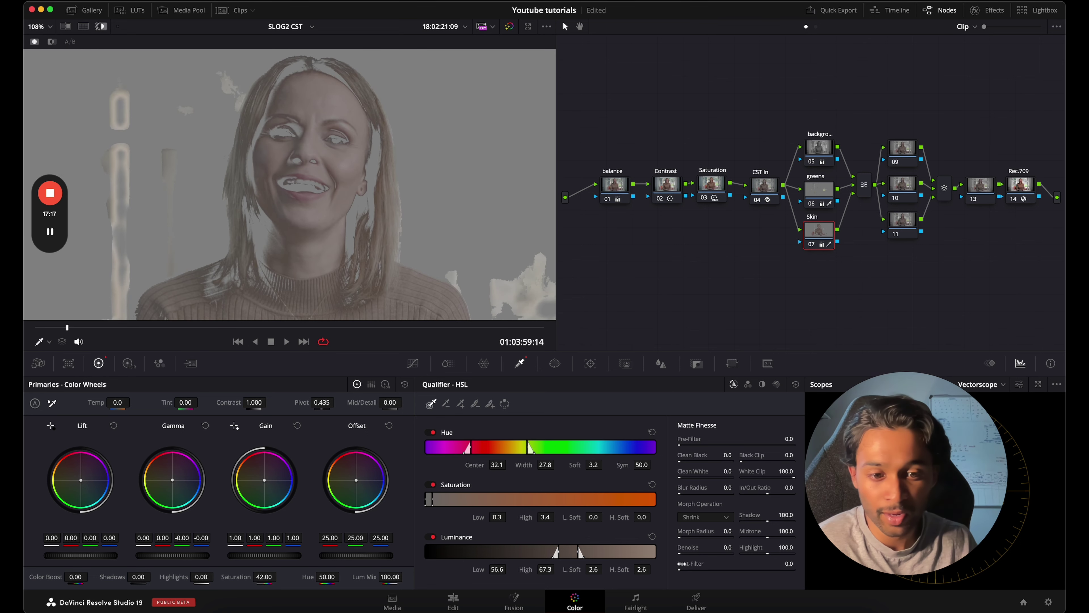
{"action": "left_click_drag", "start_coordinate": [679, 553], "coordinate": [749, 545]}
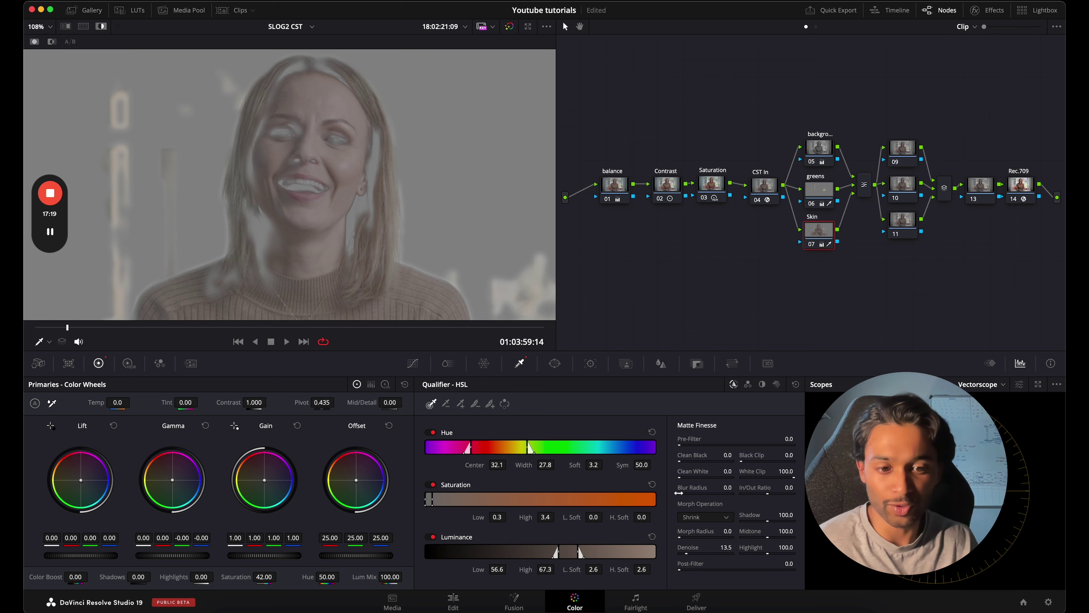
{"action": "left_click_drag", "start_coordinate": [725, 488], "coordinate": [678, 493]}
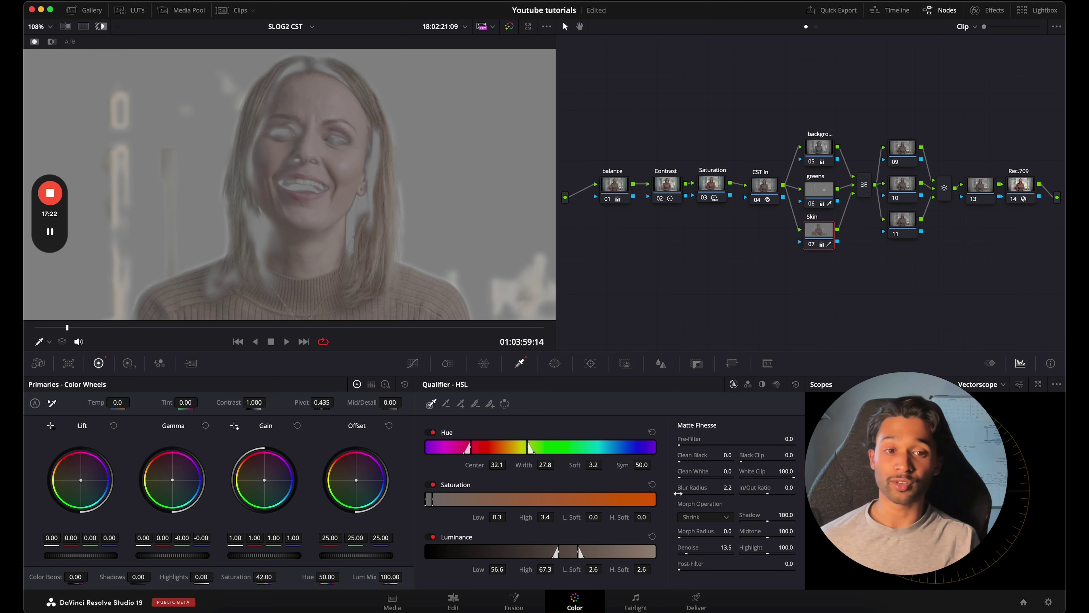
{"action": "key", "text": "shift+h"}
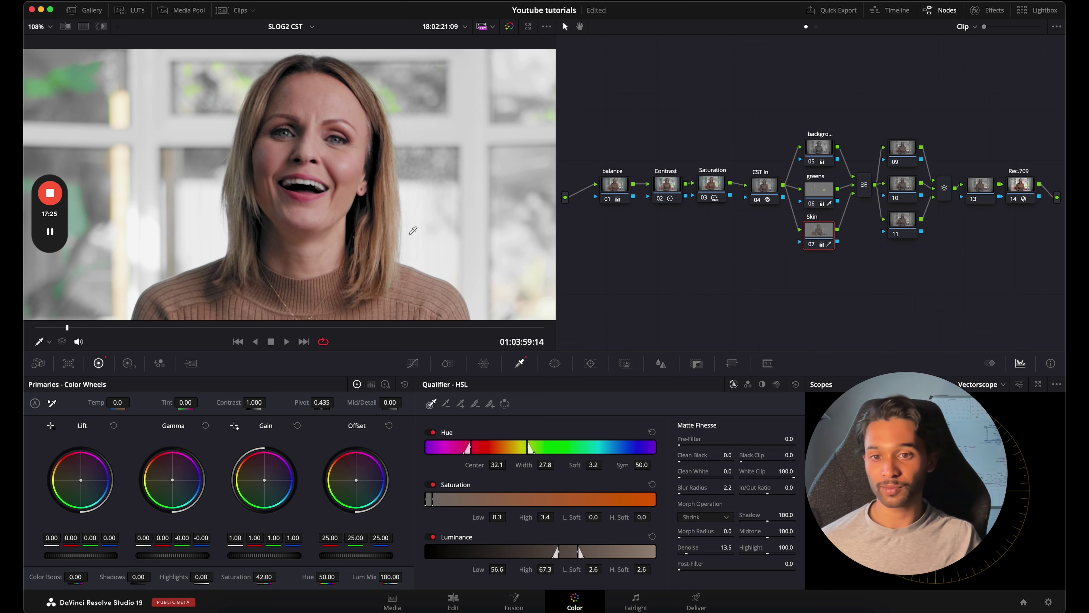
{"action": "scroll", "coordinate": [413, 231], "scroll_direction": "down", "scroll_amount": 8}
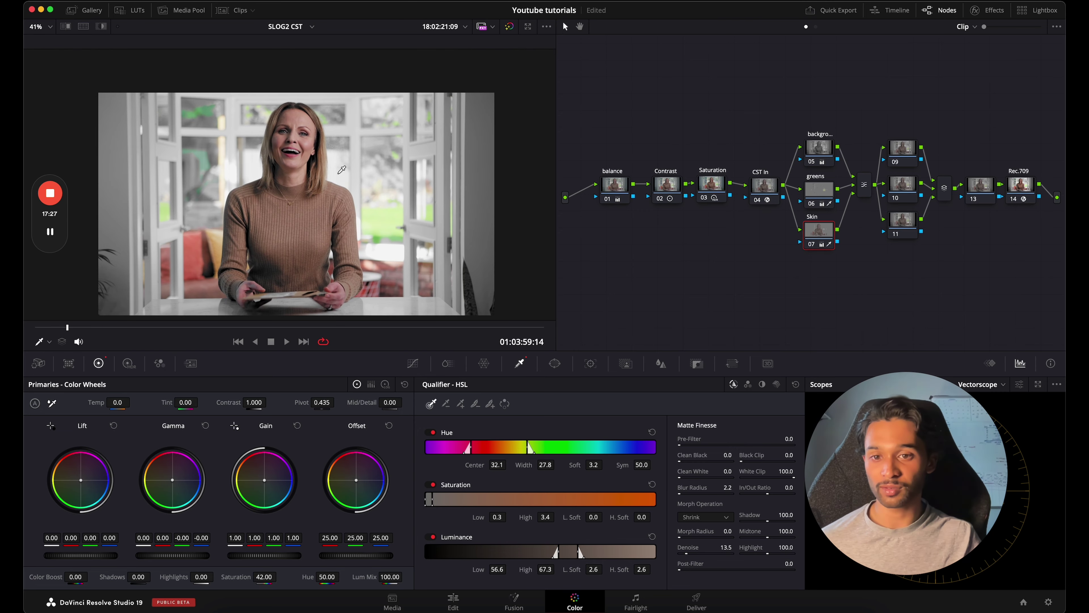
{"action": "scroll", "coordinate": [343, 171], "scroll_direction": "up", "scroll_amount": 2}
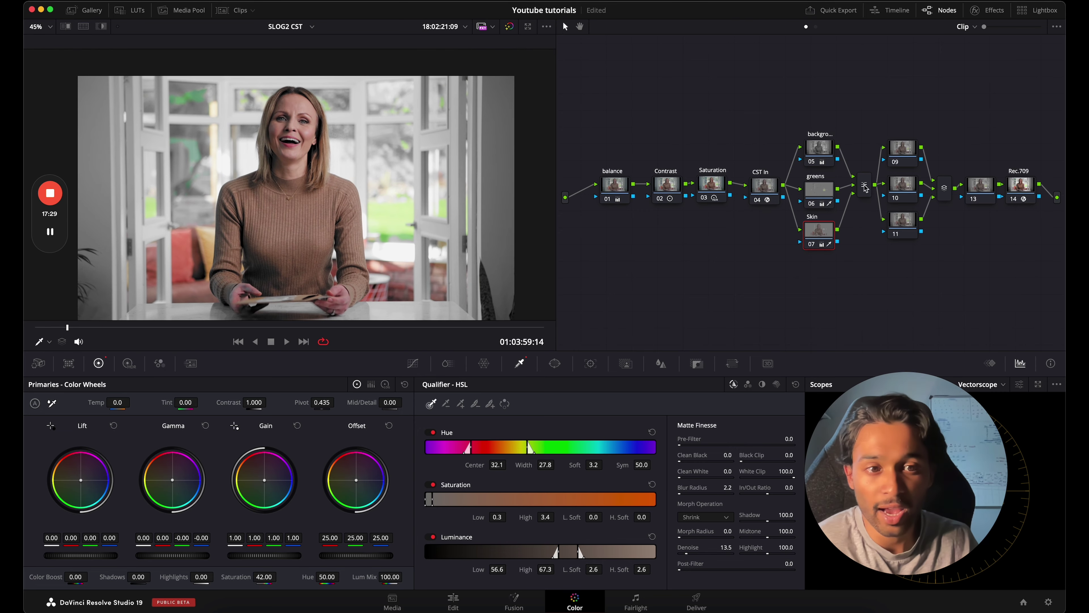
Step: Reset the background node's primaries, then set Saturation to 38.80 and warm the Offset to 25.33 red, 24.51 green and 23.83 blue
{"action": "left_click", "coordinate": [819, 144]}
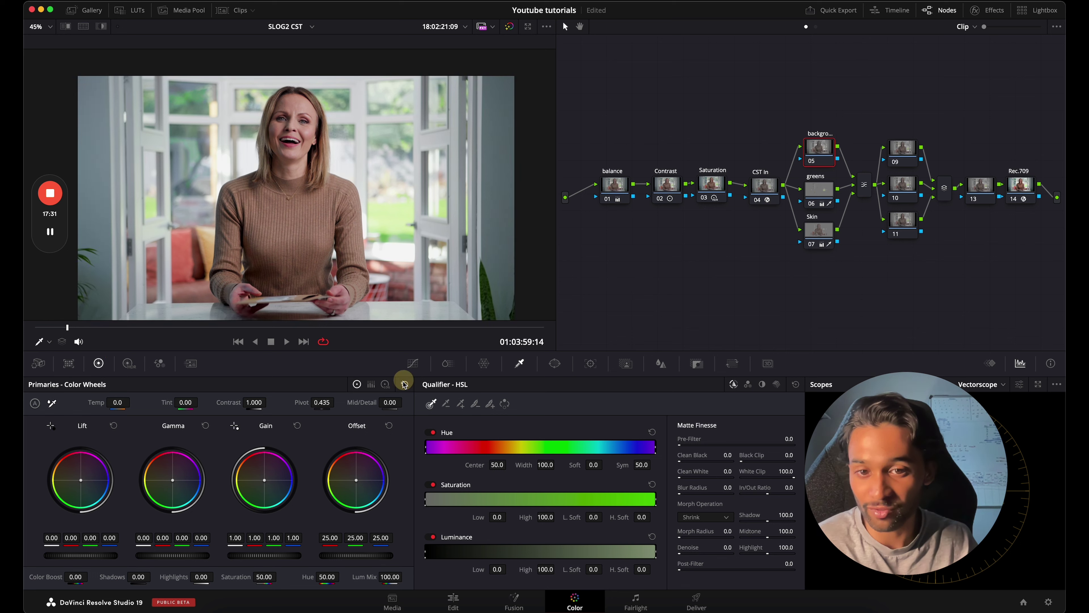
{"action": "left_click_drag", "start_coordinate": [253, 582], "coordinate": [240, 583]}
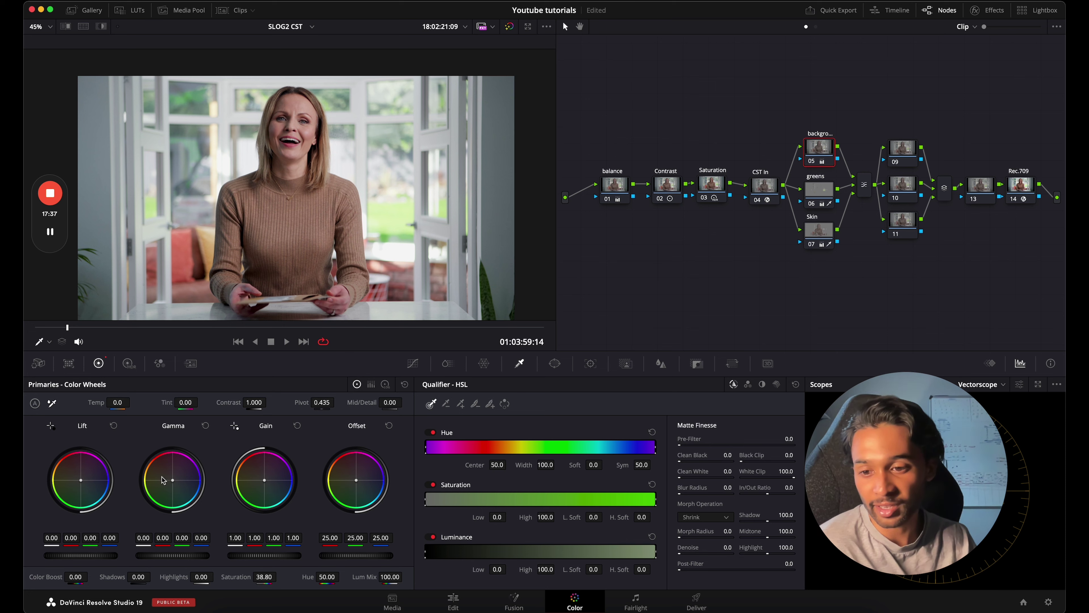
{"action": "left_click_drag", "start_coordinate": [358, 484], "coordinate": [357, 481]}
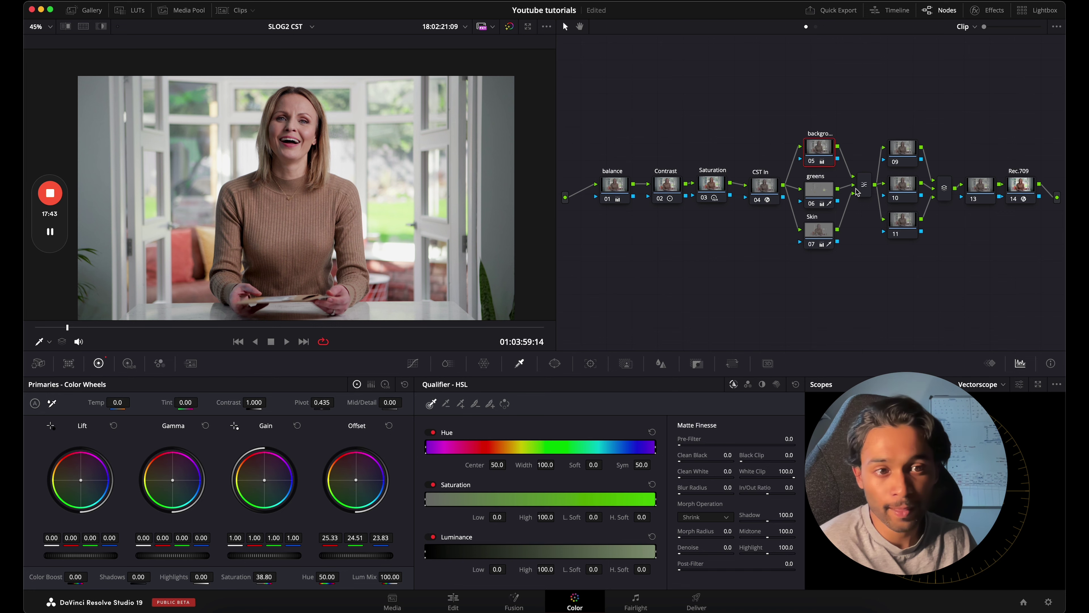
{"action": "scroll", "coordinate": [470, 125], "scroll_direction": "up", "scroll_amount": 4}
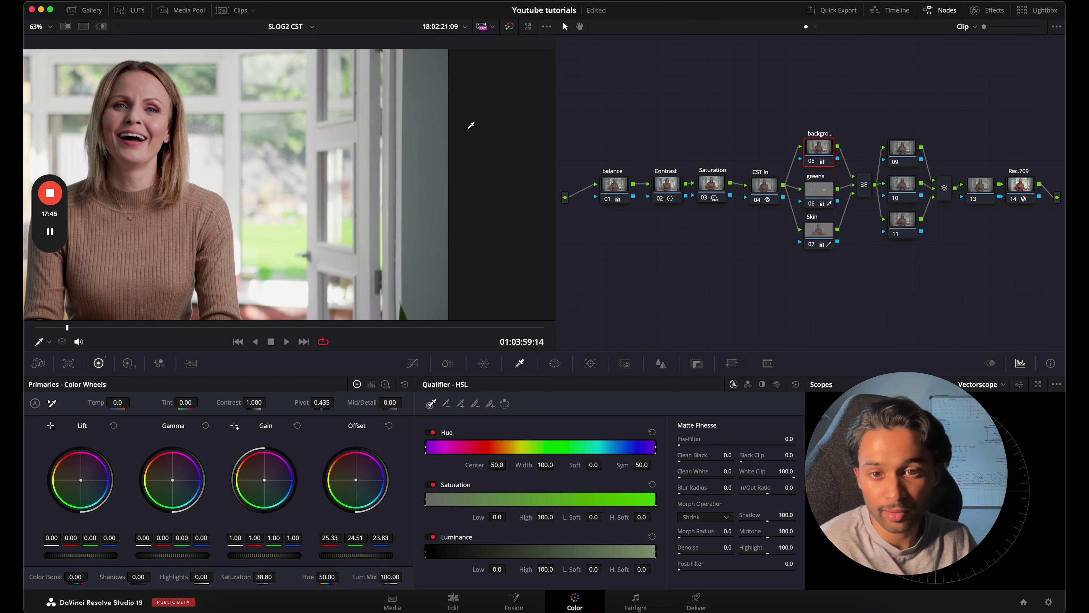
{"action": "left_click", "coordinate": [447, 148]}
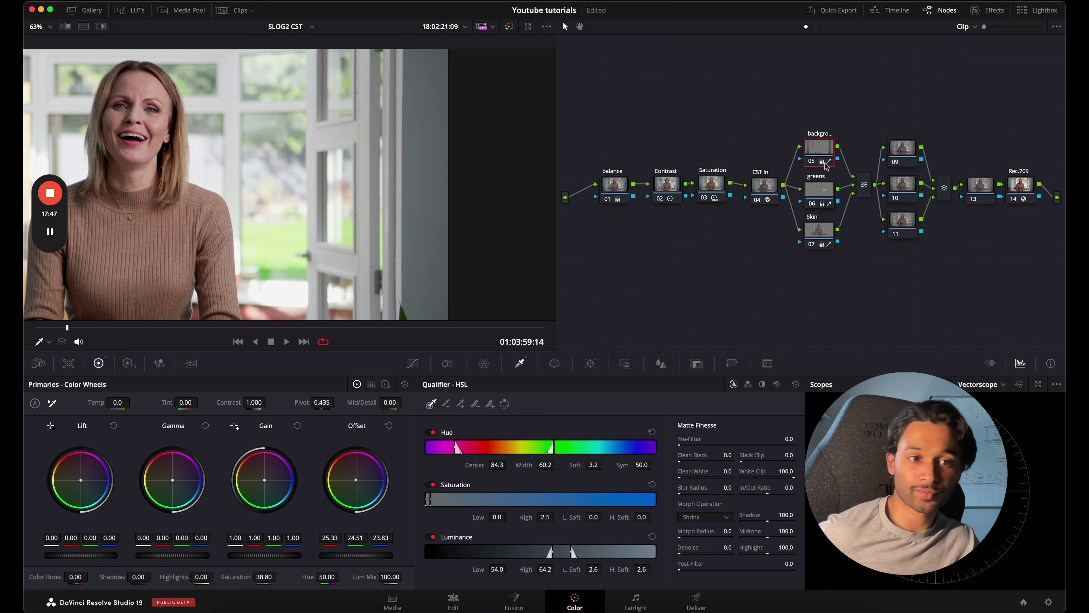
{"action": "key", "text": "ctrl+z"}
{"action": "scroll", "coordinate": [347, 210], "scroll_direction": "down", "scroll_amount": 4}
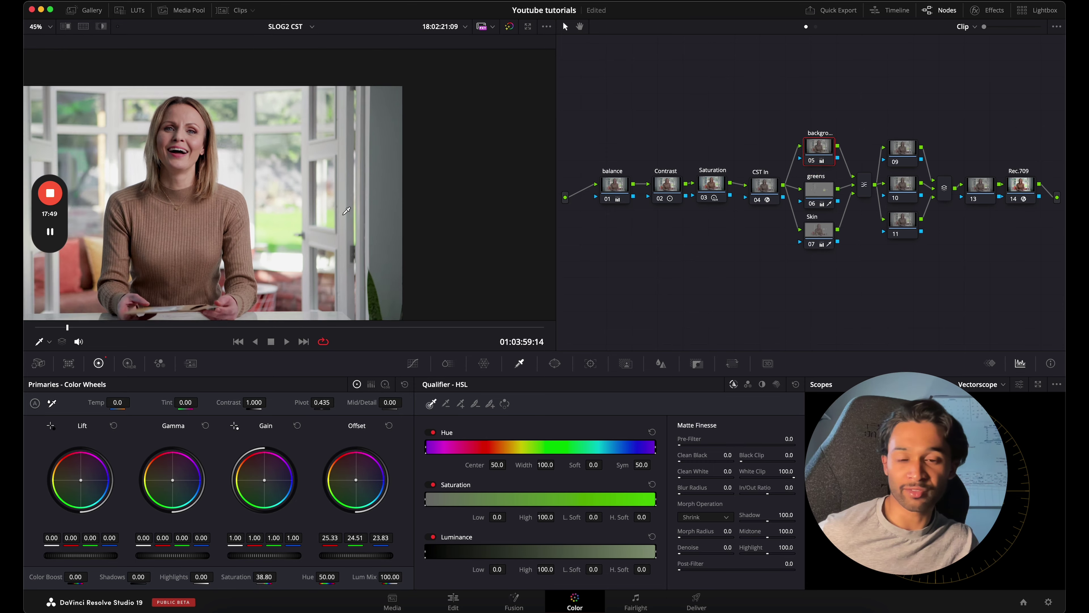
{"action": "scroll", "coordinate": [346, 210], "scroll_direction": "down", "scroll_amount": 2}
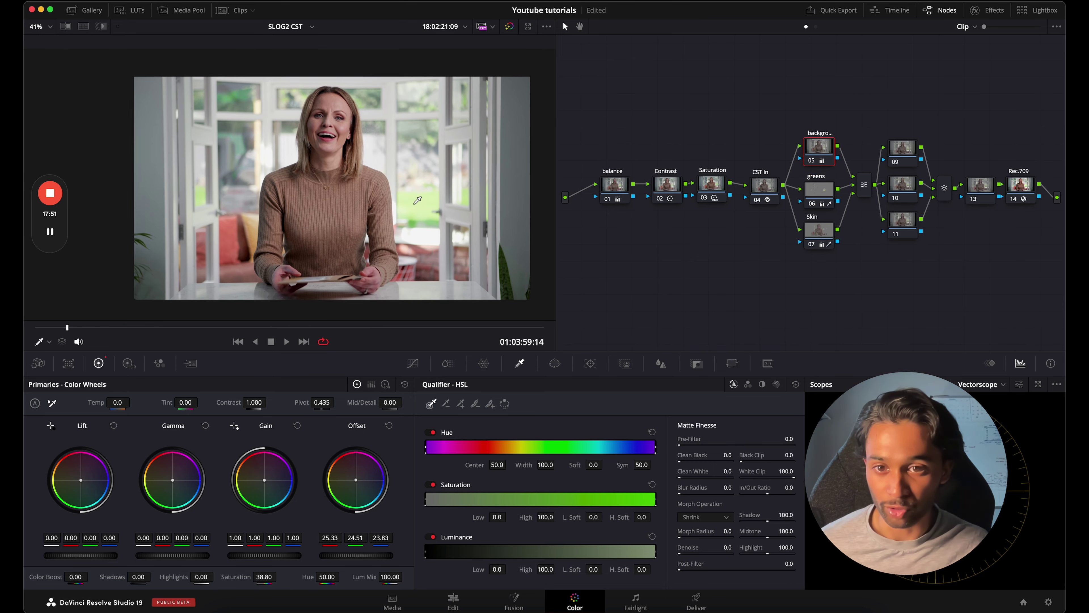
{"action": "scroll", "coordinate": [417, 200], "scroll_direction": "up", "scroll_amount": 2}
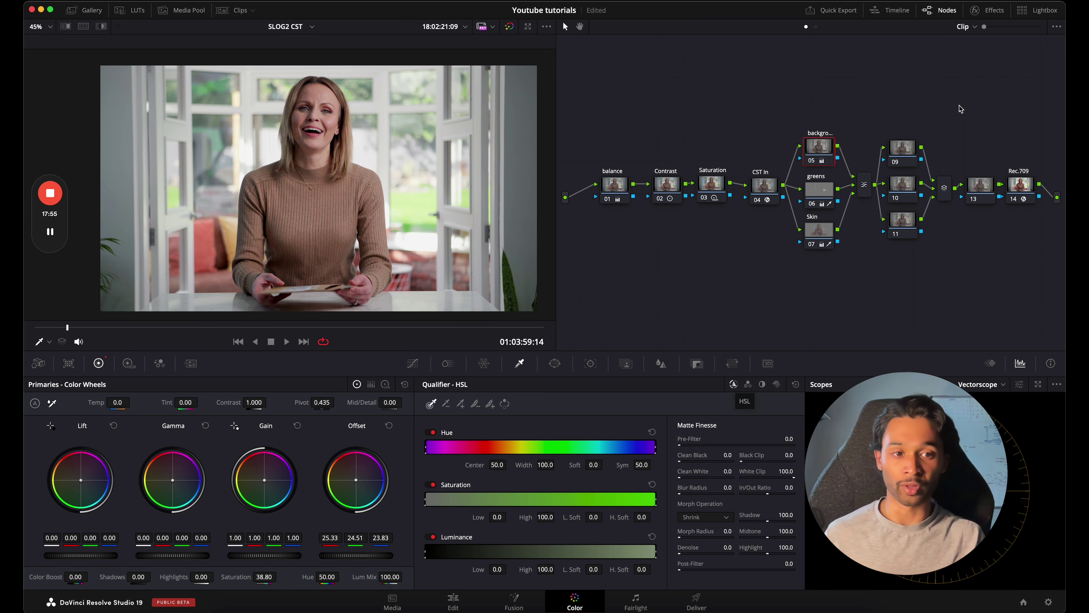
Step: Label node 09 "global" and move the parallel mixer closer to the background, greens and Skin nodes
{"action": "left_click", "coordinate": [903, 149]}
{"action": "type", "text": "global"}
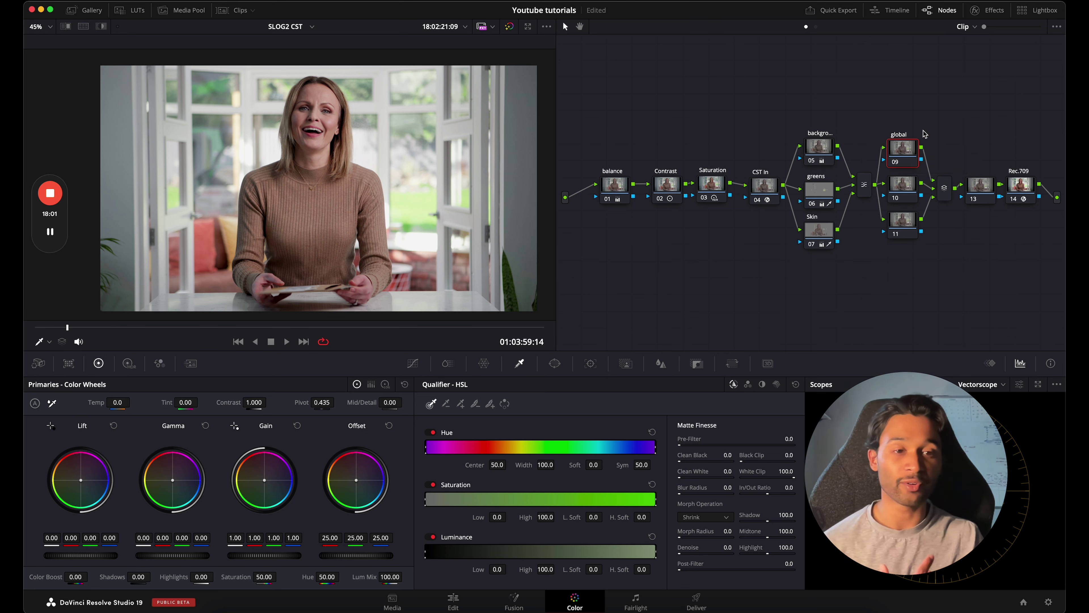
{"action": "left_click", "coordinate": [864, 189]}
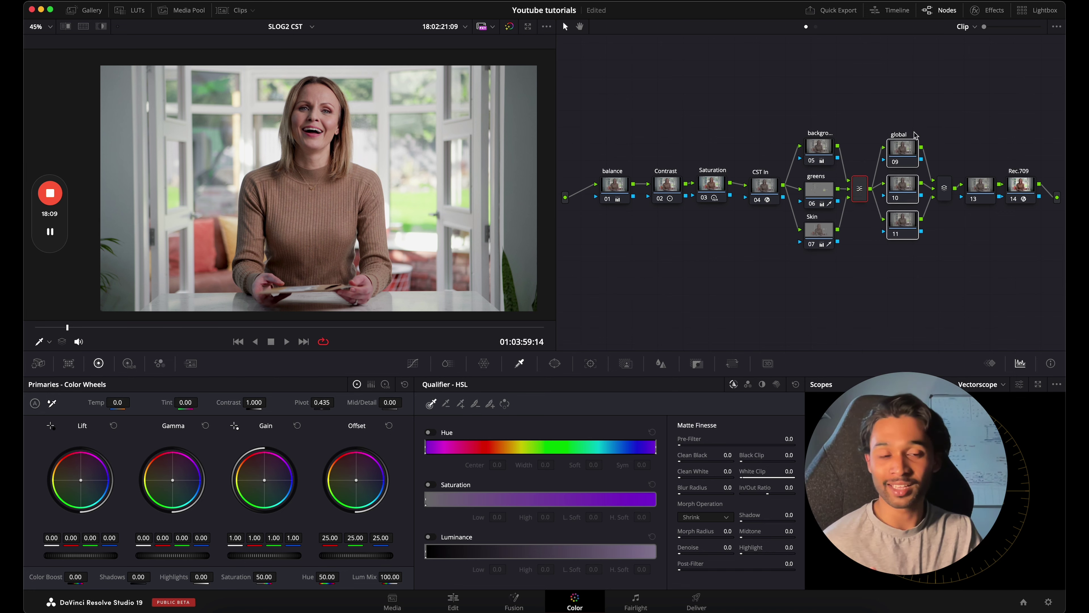
{"action": "left_click_drag", "start_coordinate": [906, 107], "coordinate": [941, 287]}
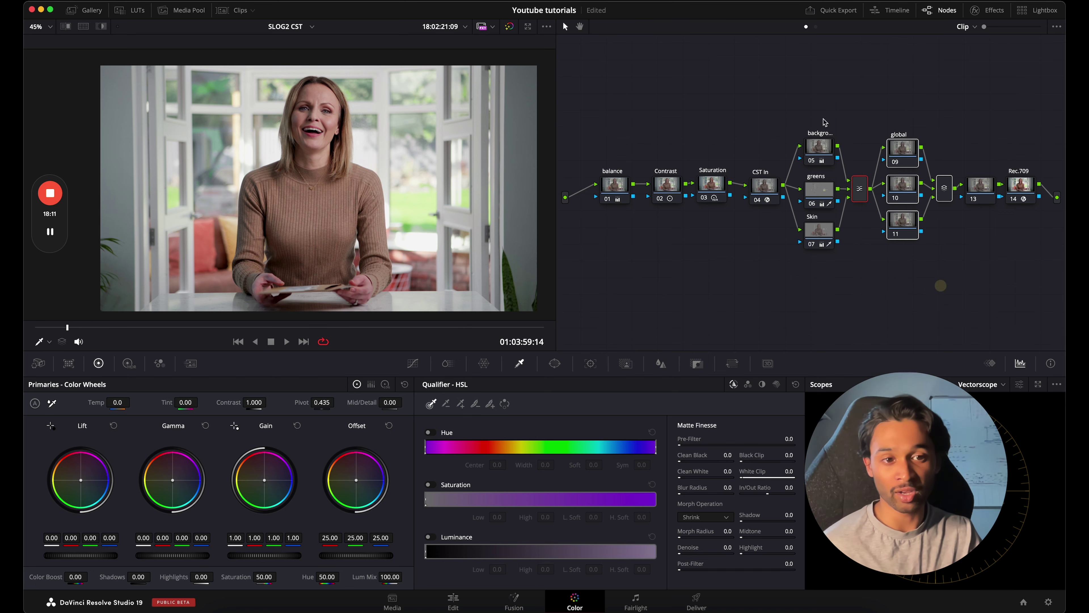
{"action": "left_click_drag", "start_coordinate": [805, 92], "coordinate": [842, 270]}
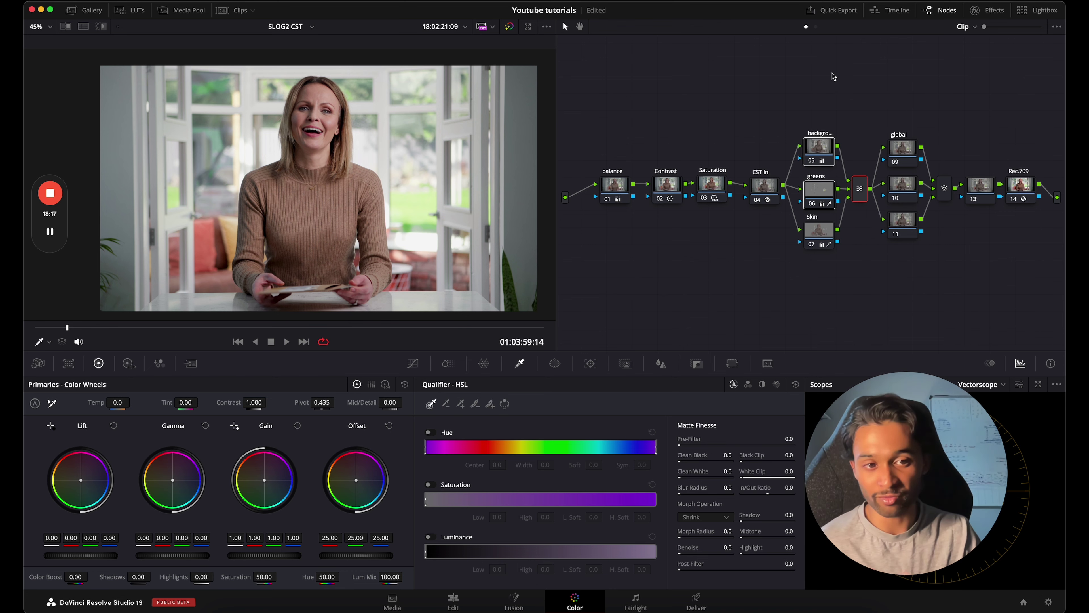
{"action": "left_click_drag", "start_coordinate": [802, 77], "coordinate": [845, 285]}
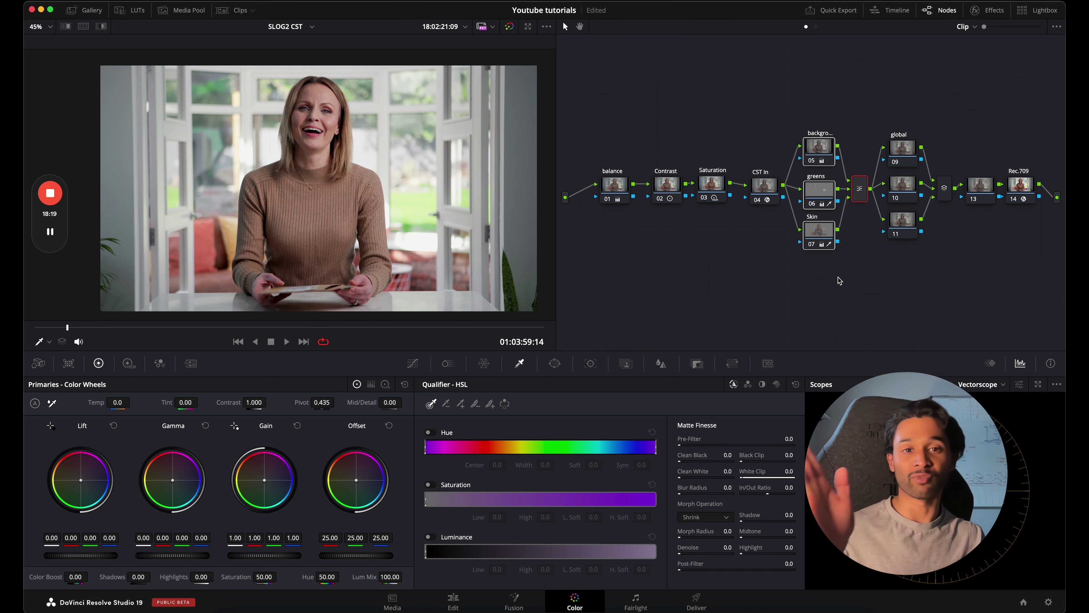
Step: Add shadow, midtone and highlight control points to the global node's custom curve
{"action": "left_click", "coordinate": [902, 161]}
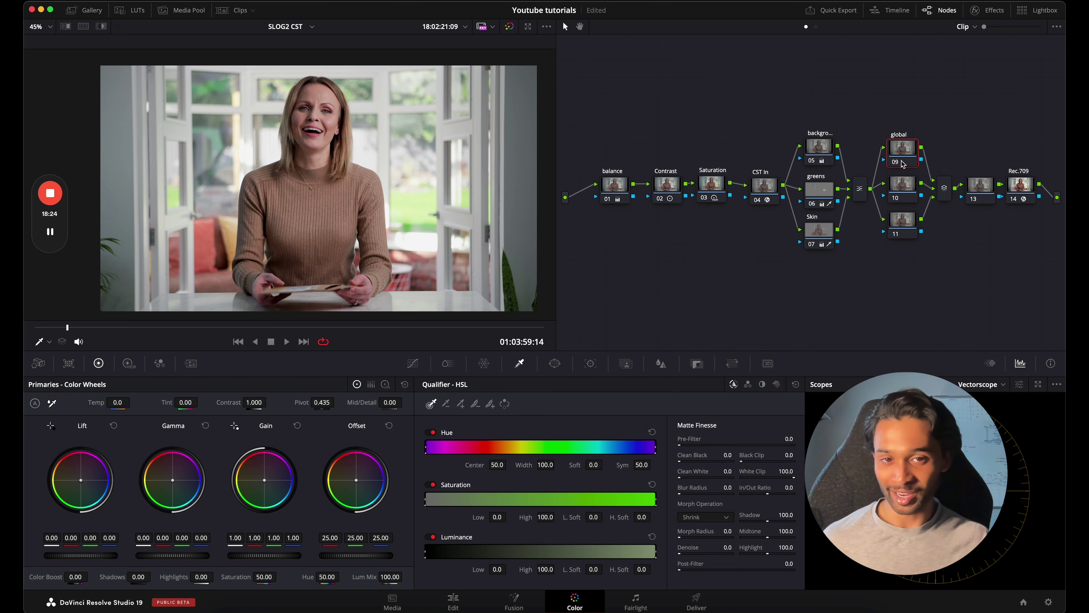
{"action": "left_click_drag", "start_coordinate": [900, 158], "coordinate": [900, 155]}
{"action": "left_click", "coordinate": [409, 365]}
{"action": "left_click", "coordinate": [463, 545]}
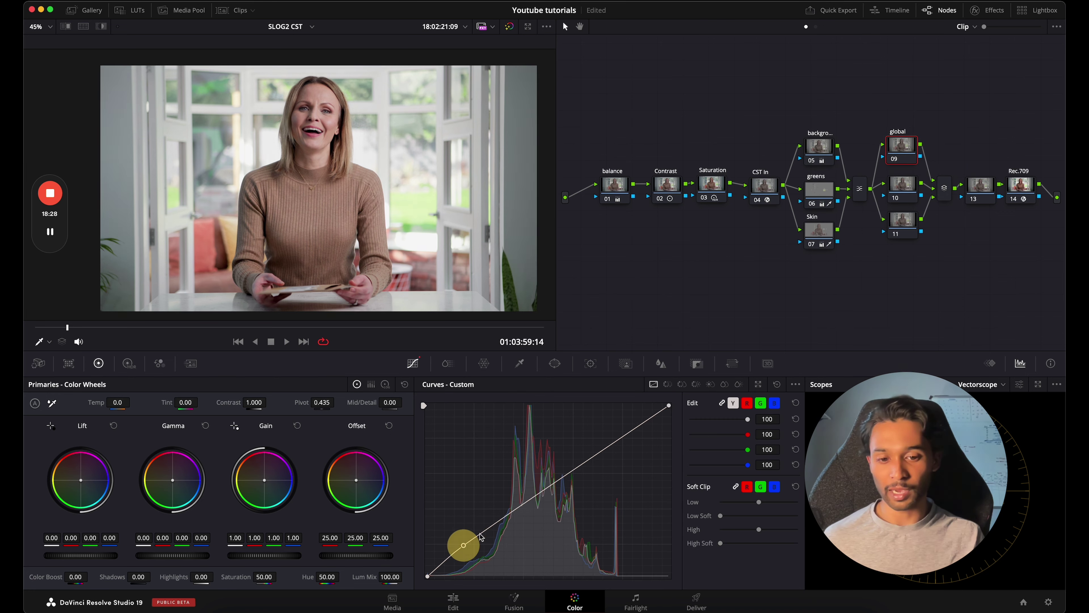
{"action": "left_click", "coordinate": [541, 492]}
{"action": "left_click", "coordinate": [619, 438]}
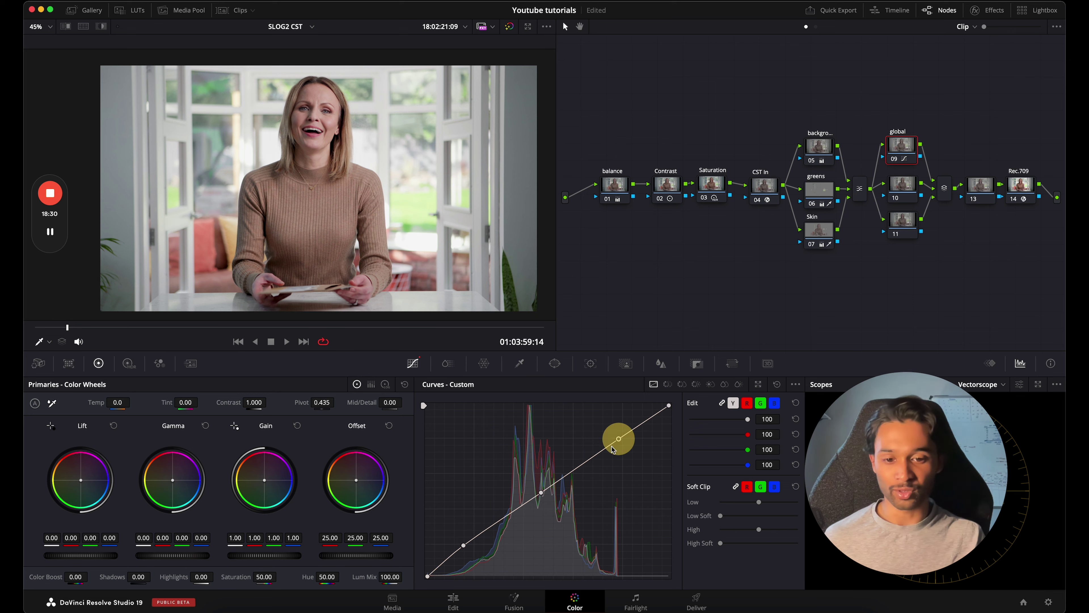
Step: Raise the shadow and midtone points of the global node's custom curve and switch the scope to Parade
{"action": "left_click_drag", "start_coordinate": [464, 546], "coordinate": [480, 532]}
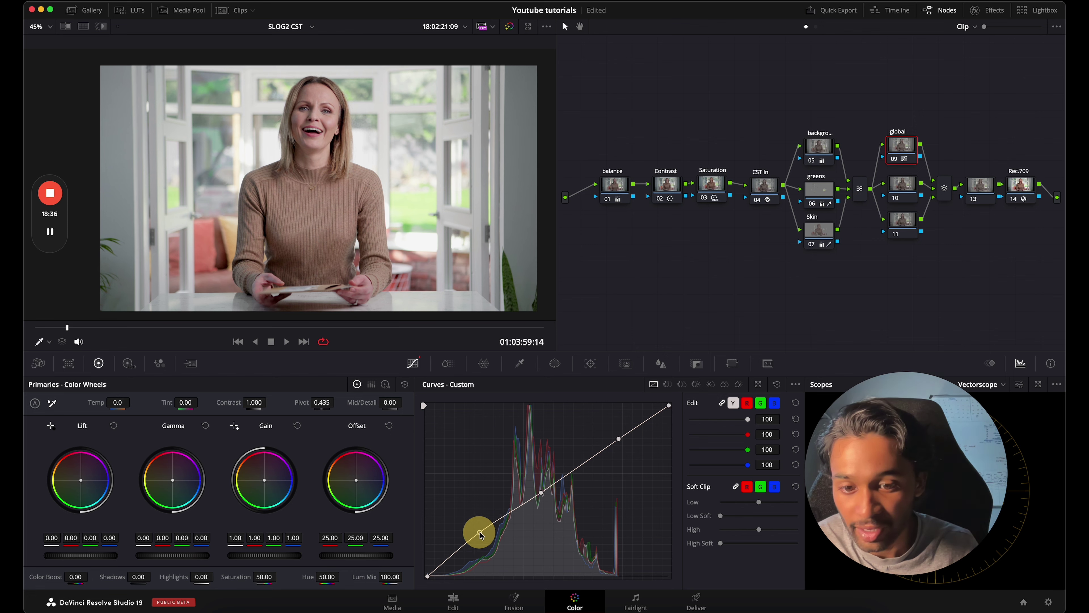
{"action": "left_click_drag", "start_coordinate": [541, 492], "coordinate": [517, 507]}
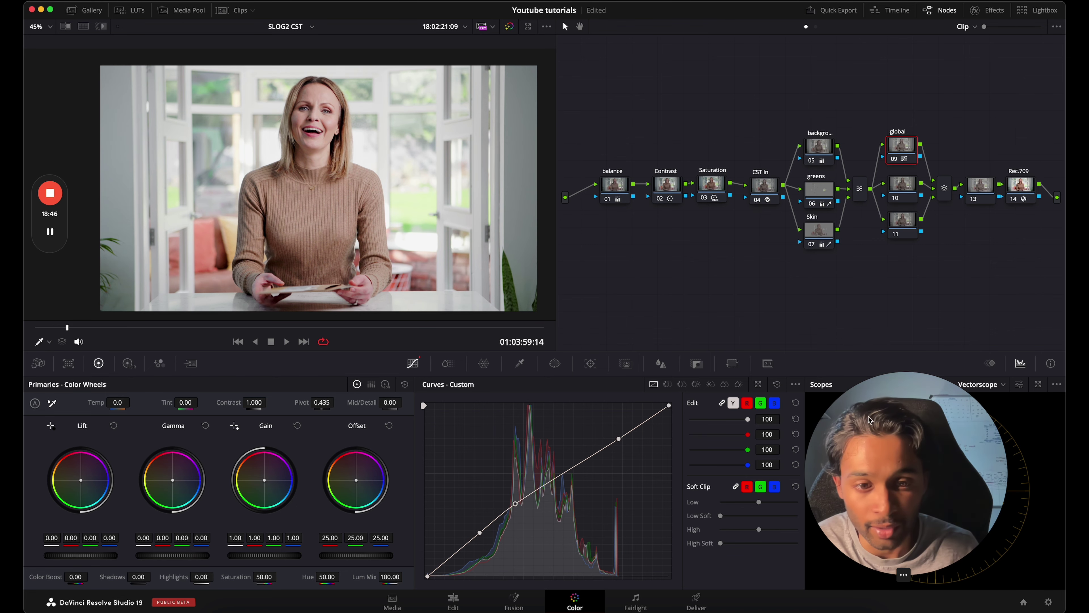
{"action": "left_click", "coordinate": [1002, 383]}
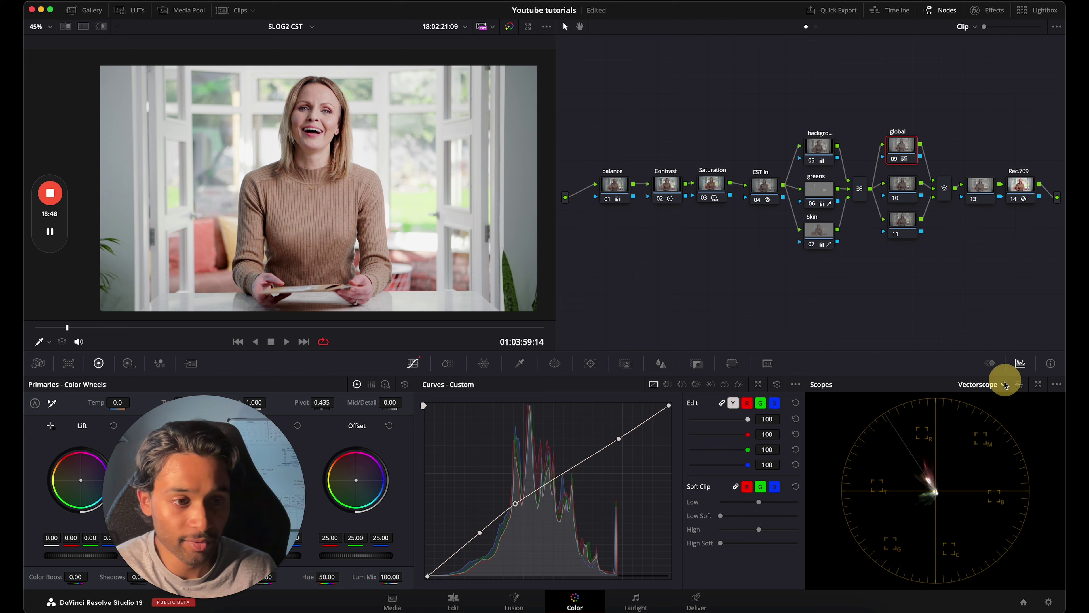
{"action": "left_click", "coordinate": [988, 411]}
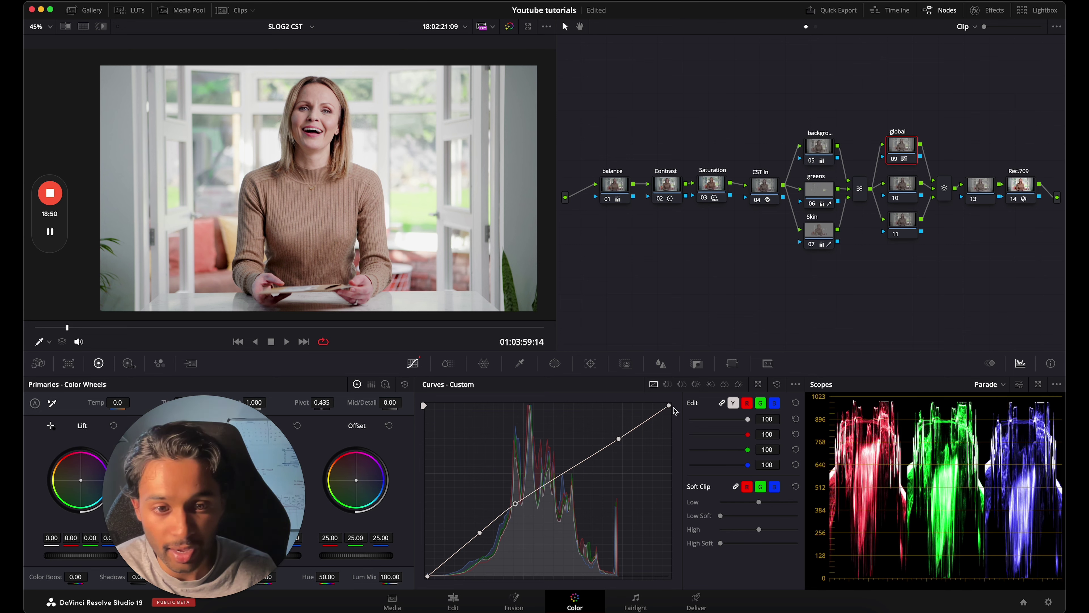
Step: Lower the white end point and the highlight point of the global node's curve to soften the highlights
{"action": "mouse_move", "coordinate": [669, 407]}
{"action": "left_mouse_down"}
{"action": "mouse_move", "coordinate": [673, 455]}
{"action": "mouse_move", "coordinate": [673, 445]}
{"action": "mouse_move", "coordinate": [615, 458]}
{"action": "mouse_move", "coordinate": [610, 469]}
{"action": "mouse_move", "coordinate": [610, 458]}
{"action": "mouse_move", "coordinate": [669, 431]}
{"action": "mouse_move", "coordinate": [621, 406]}
{"action": "left_mouse_up"}
{"action": "left_click_drag", "start_coordinate": [538, 453], "coordinate": [532, 455]}
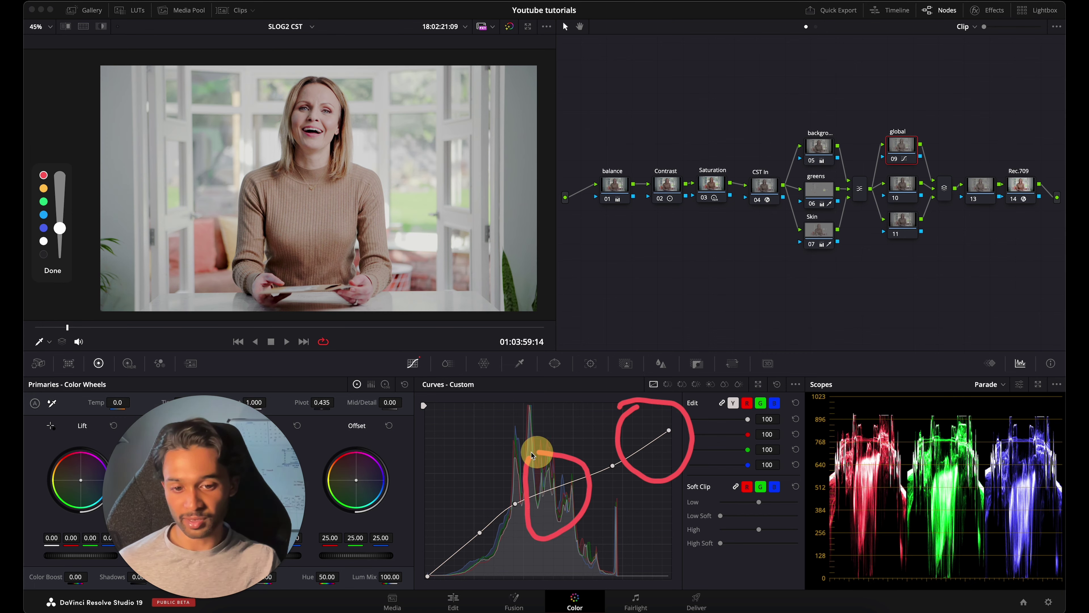
{"action": "mouse_move", "coordinate": [481, 498]}
{"action": "left_mouse_down"}
{"action": "mouse_move", "coordinate": [518, 518]}
{"action": "mouse_move", "coordinate": [445, 499]}
{"action": "left_mouse_up"}
{"action": "key", "text": "Escape"}
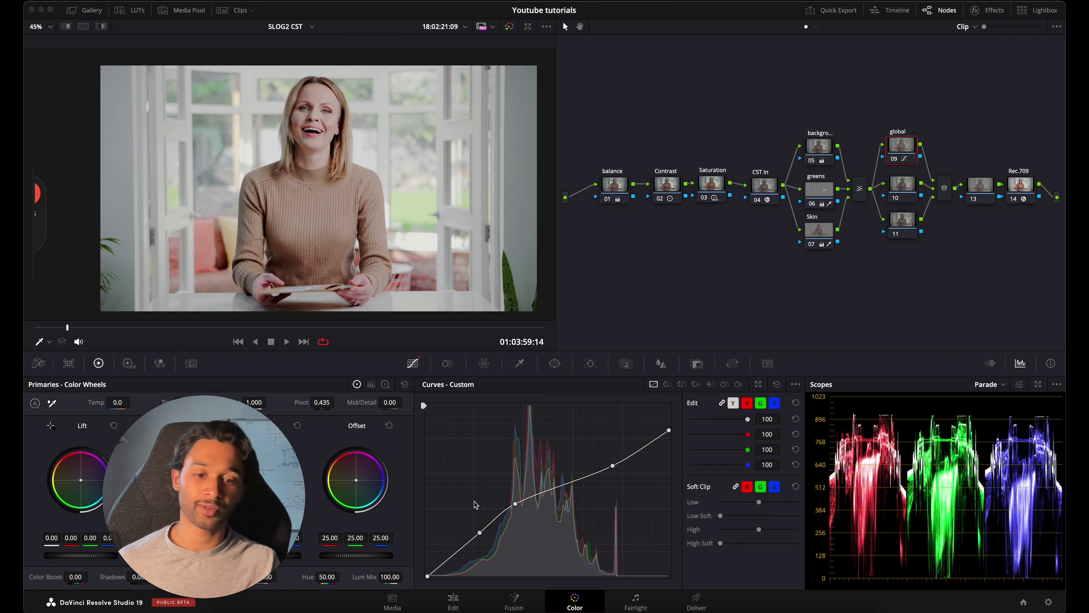
Step: Darken the midtone and shadow points of the global node's curve and check the image full screen
{"action": "left_click_drag", "start_coordinate": [515, 503], "coordinate": [535, 507]}
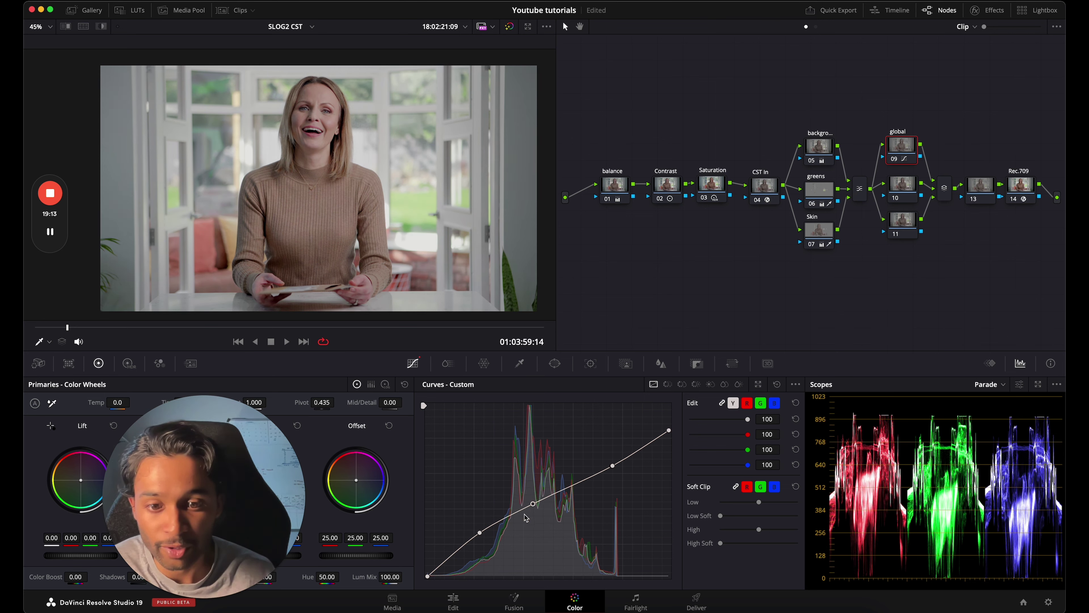
{"action": "left_click", "coordinate": [454, 555]}
{"action": "left_click_drag", "start_coordinate": [480, 532], "coordinate": [455, 554]}
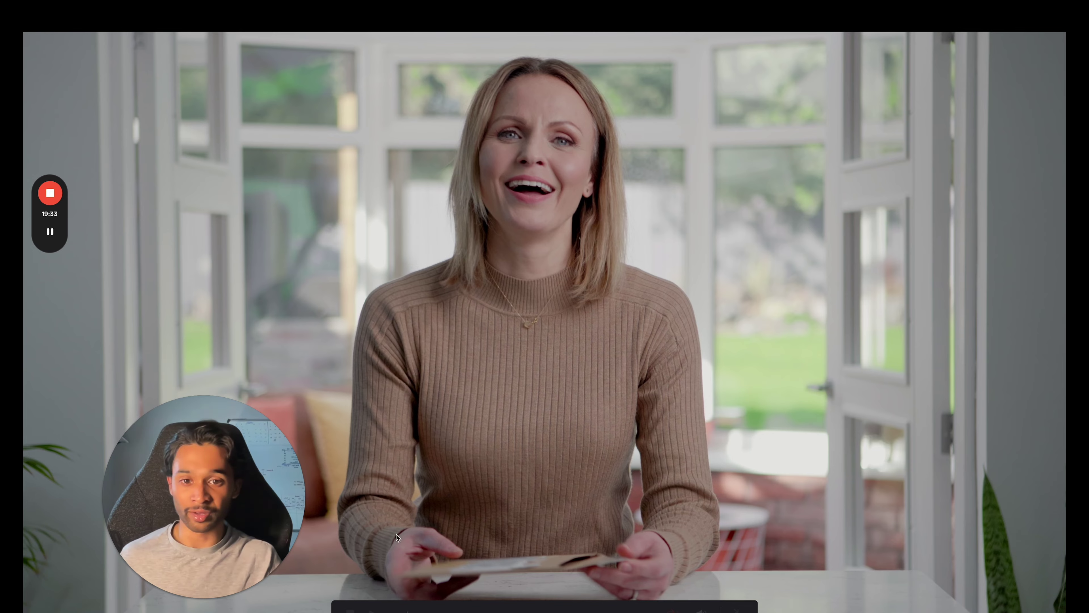
{"action": "key", "text": "Escape"}
Step: Extend the Skin node's qualifier to luminance low 54.3 by adding a face sample, checking the matte in highlight view and the clip full screen
{"action": "left_click", "coordinate": [824, 235]}
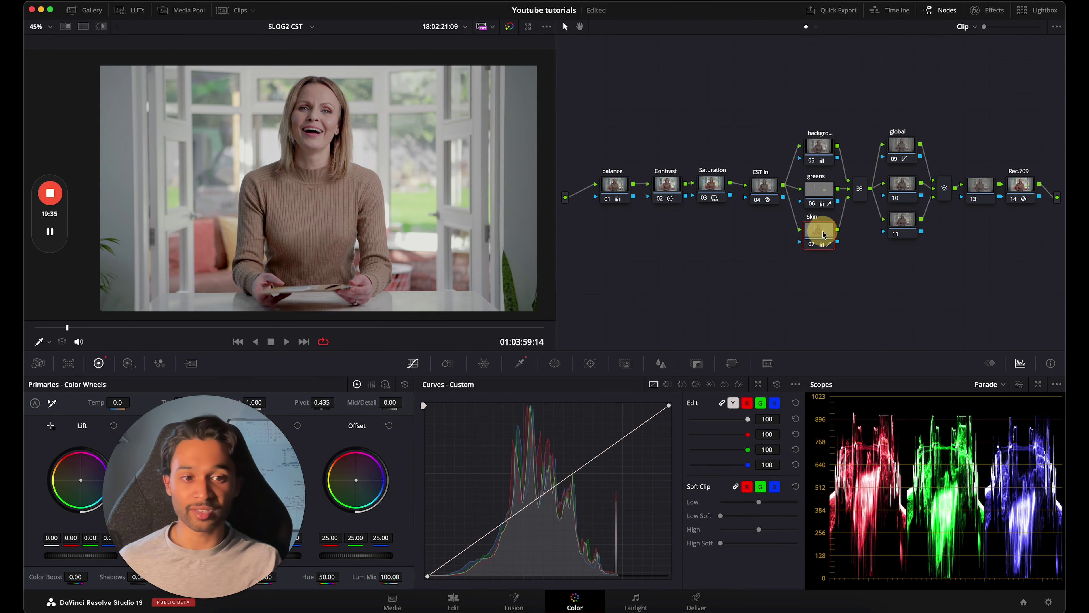
{"action": "key", "text": "shift+h"}
{"action": "scroll", "coordinate": [318, 73], "scroll_direction": "up", "scroll_amount": 6}
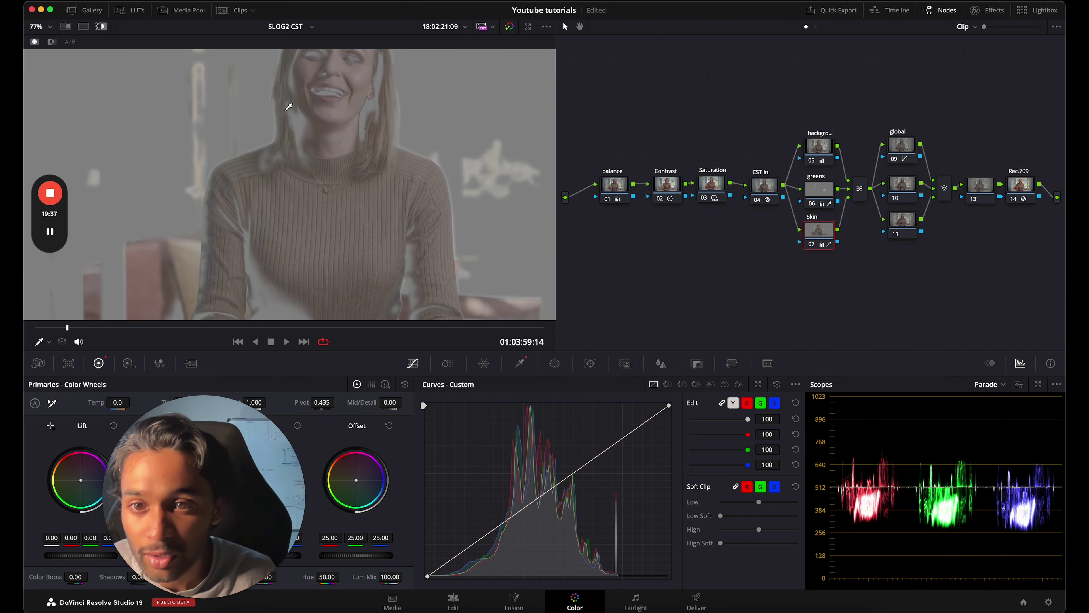
{"action": "left_click", "coordinate": [513, 365]}
{"action": "left_click_drag", "start_coordinate": [500, 571], "coordinate": [494, 568]}
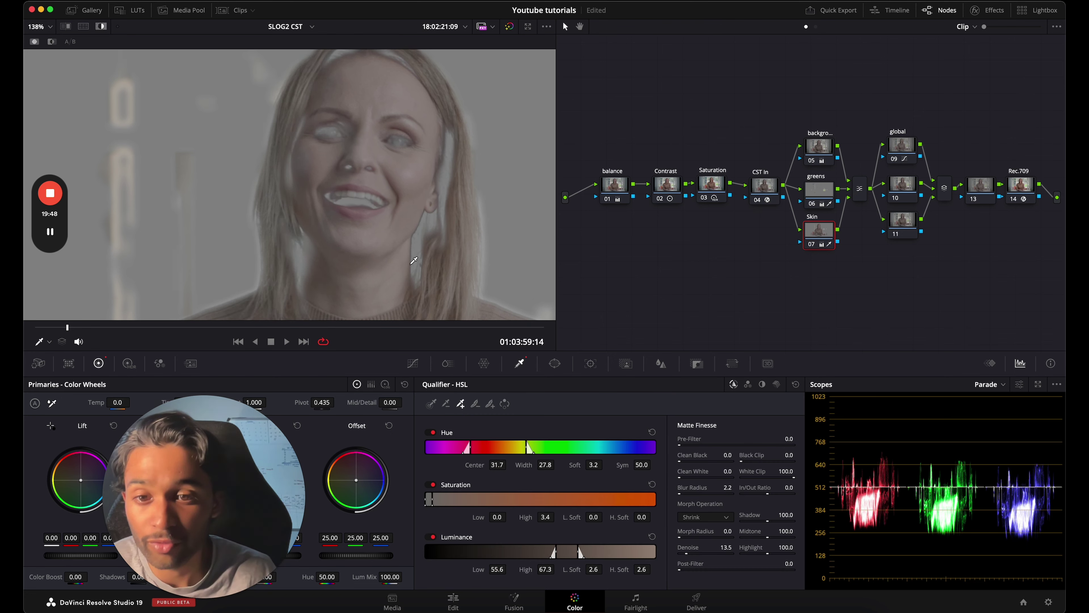
{"action": "left_click", "coordinate": [314, 156]}
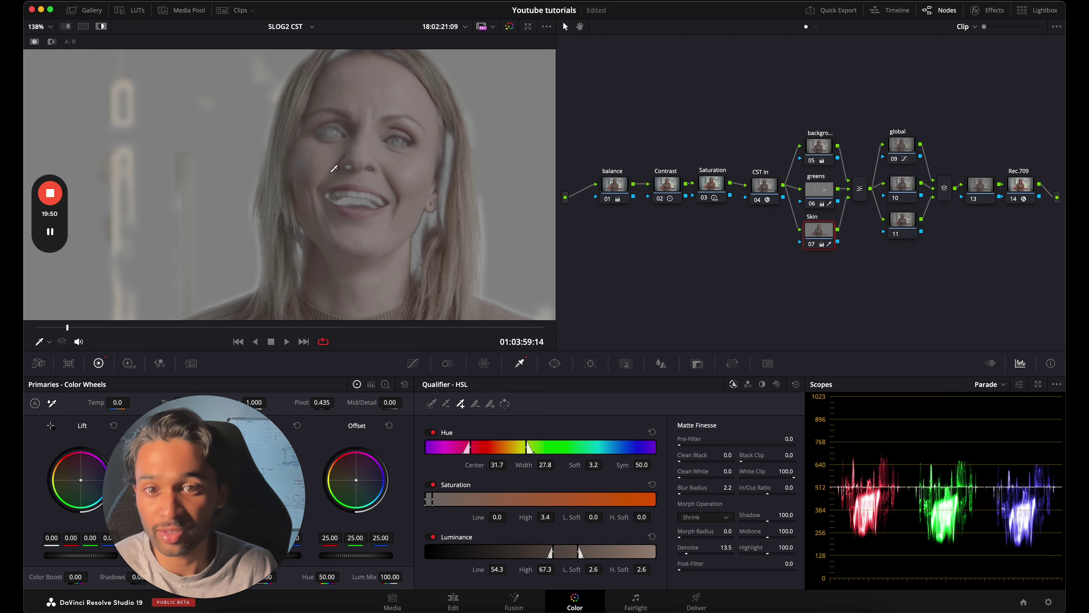
{"action": "key", "text": "shift+h"}
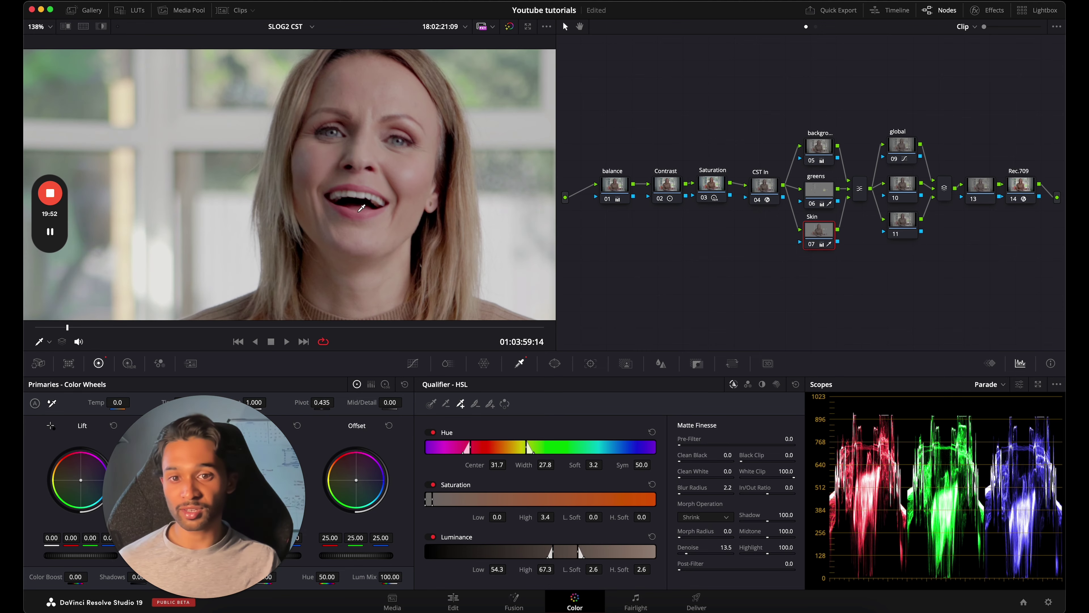
{"action": "key", "text": "super+f"}
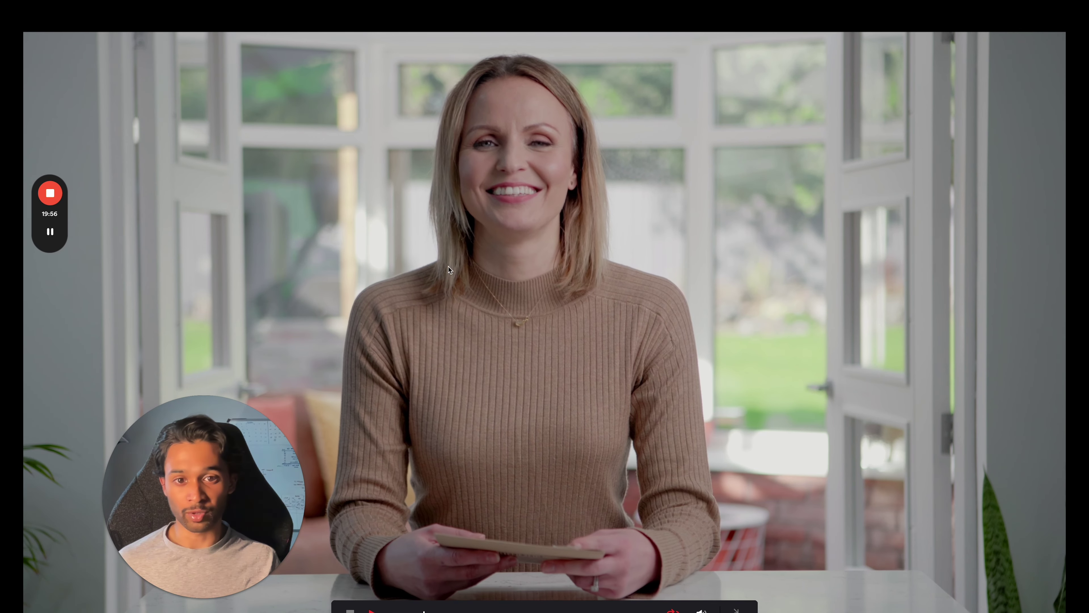
Step: Set the Skin node's ColorSlice skin density to 0.22 and skin saturation to 1.17, comparing the image with the node disabled
{"action": "left_click", "coordinate": [901, 145]}
{"action": "left_click", "coordinate": [668, 384]}
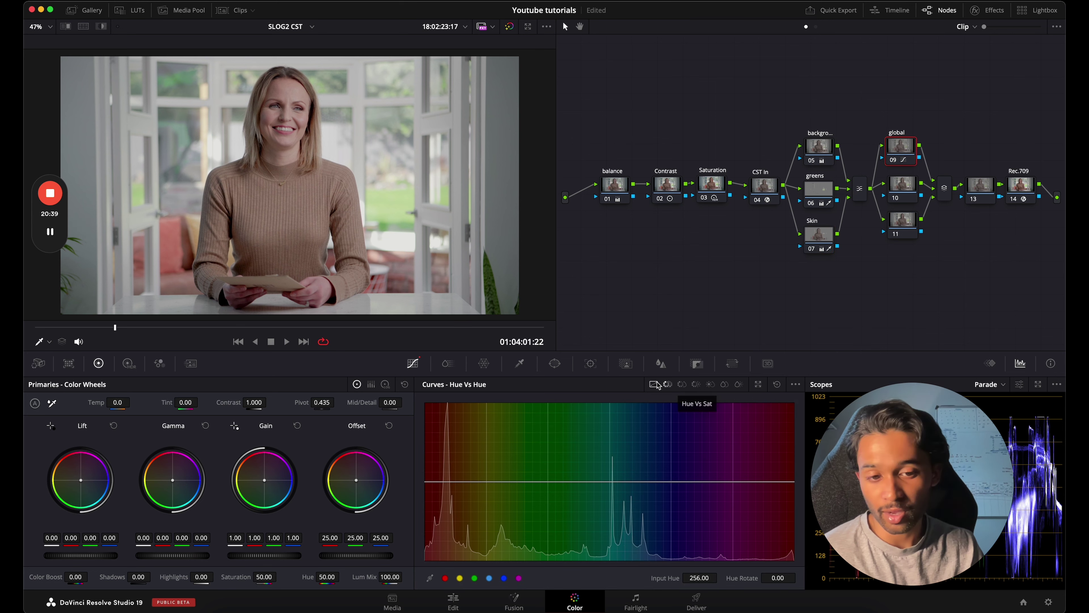
{"action": "left_click", "coordinate": [814, 236]}
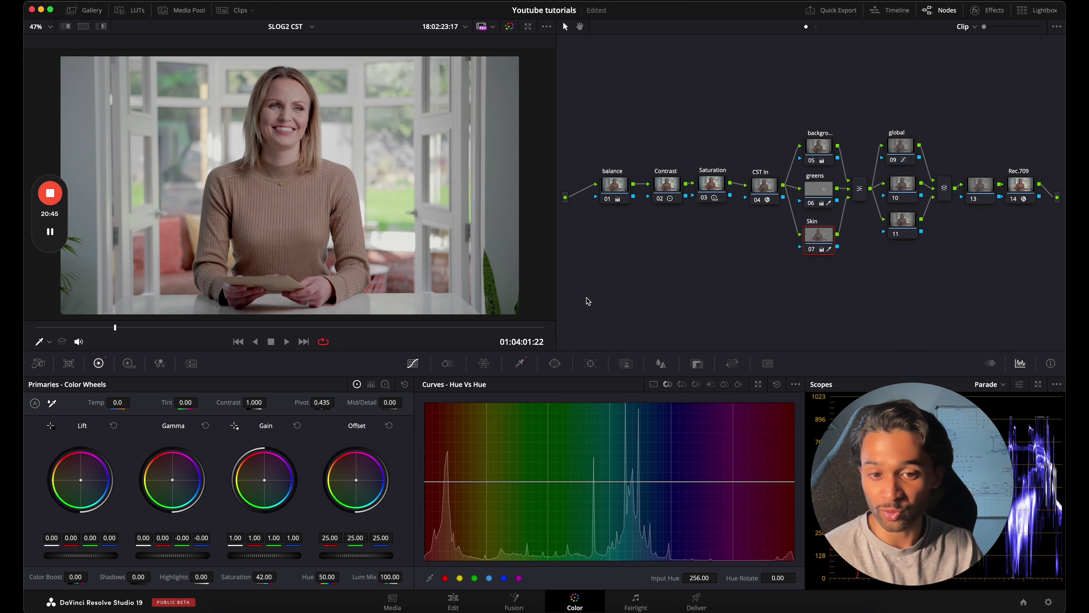
{"action": "left_click", "coordinate": [447, 363]}
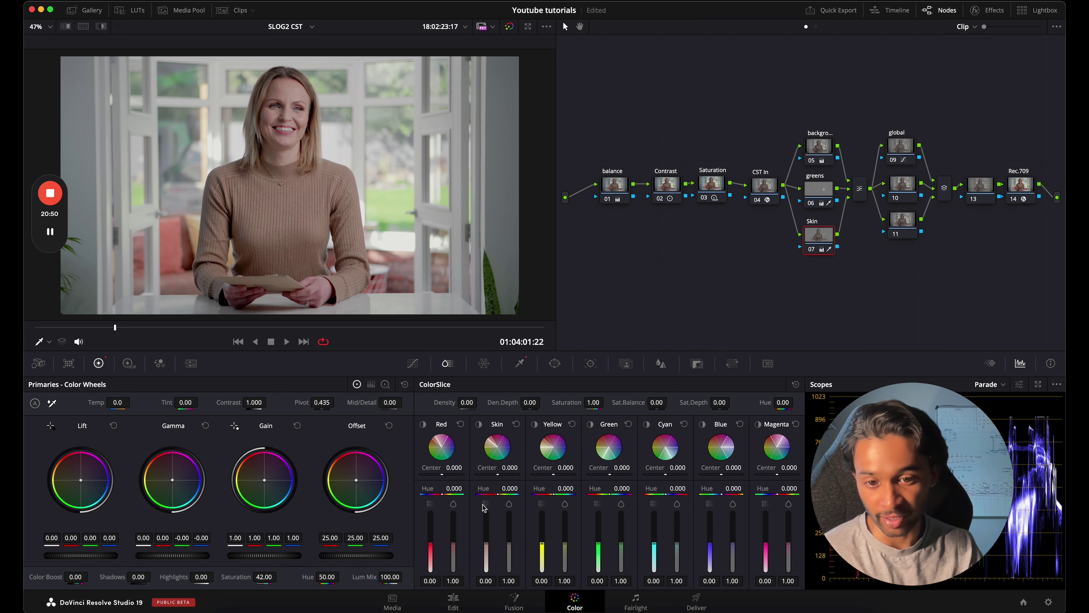
{"action": "left_click_drag", "start_coordinate": [513, 538], "coordinate": [490, 535]}
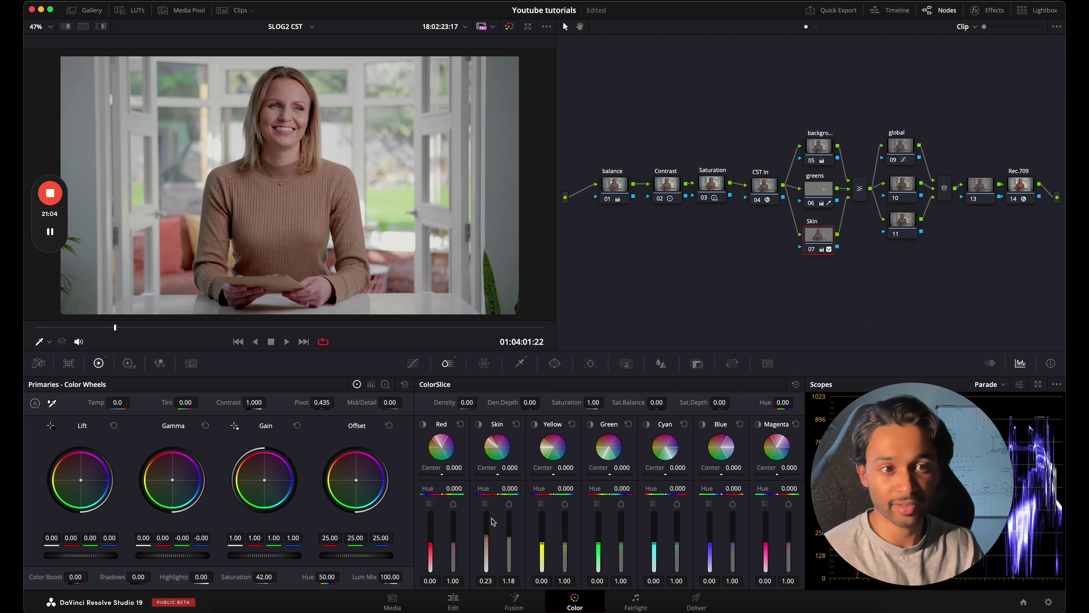
{"action": "left_click", "coordinate": [812, 249]}
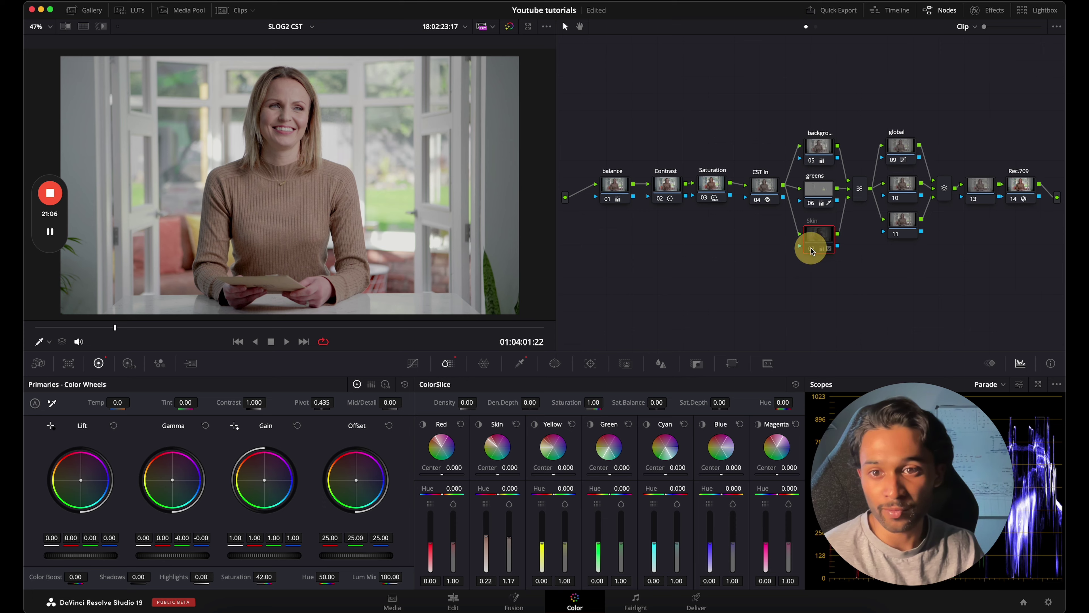
{"action": "key", "text": "super+f"}
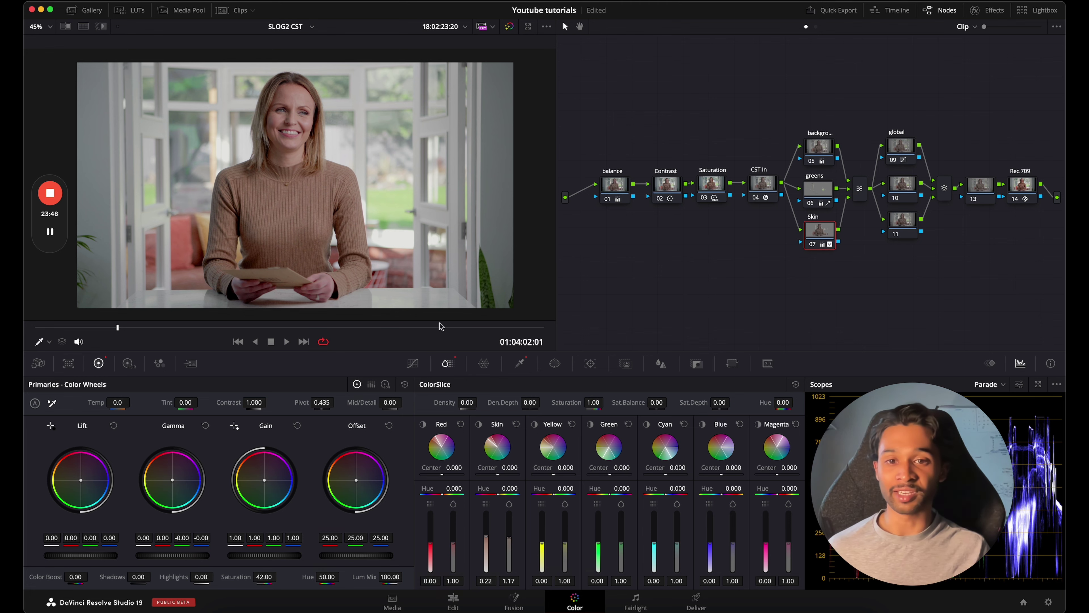
{"action": "key", "text": "super+f"}
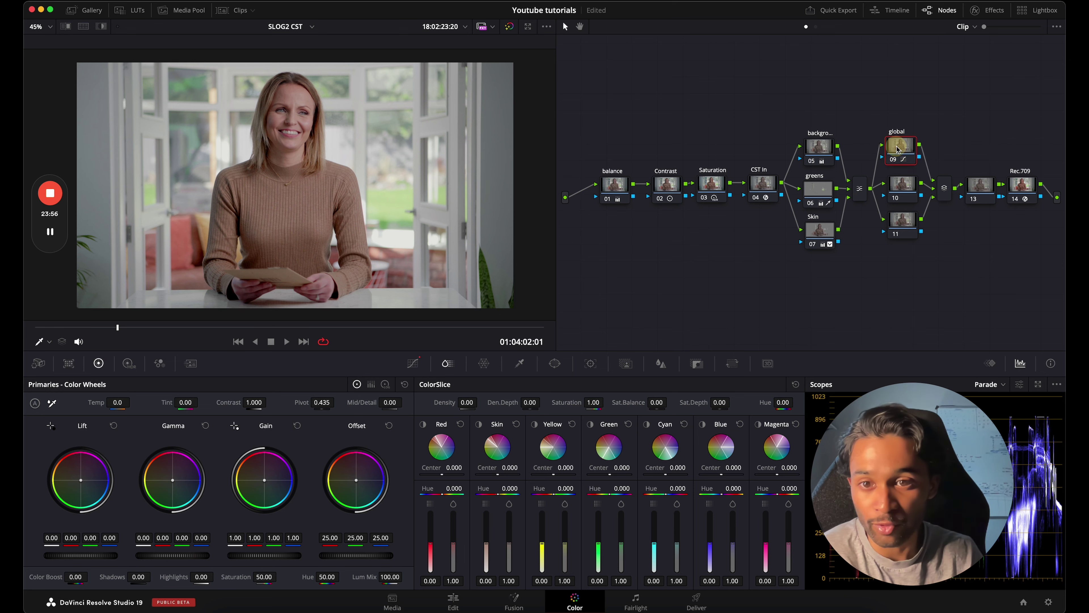
Step: Set the global node's Gain to 1.10 and Lift to -0.02, and check the grade full screen
{"action": "left_click", "coordinate": [413, 363]}
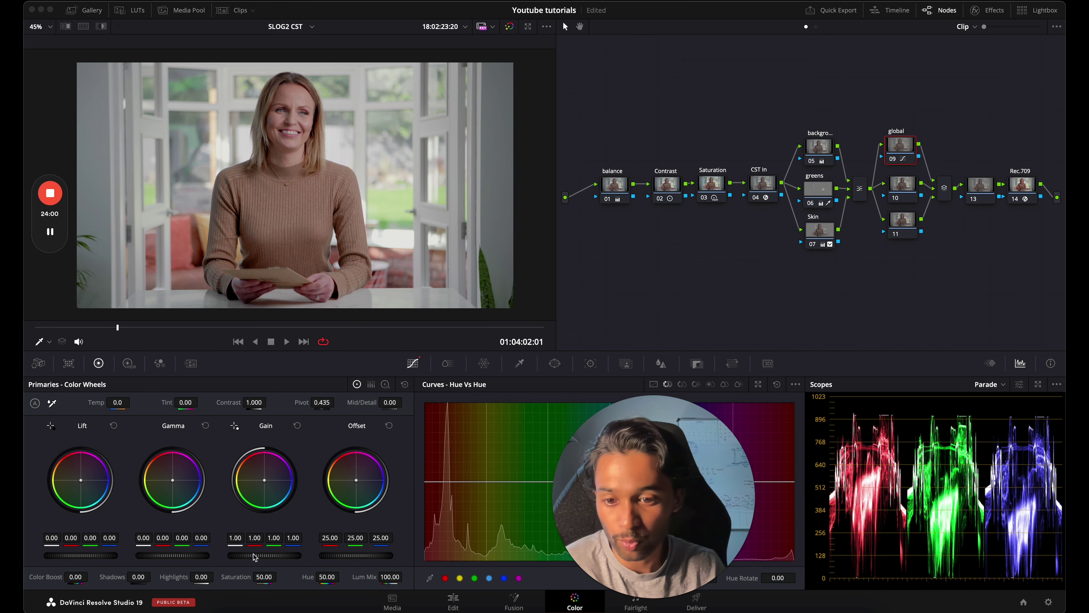
{"action": "left_click_drag", "start_coordinate": [255, 557], "coordinate": [311, 535]}
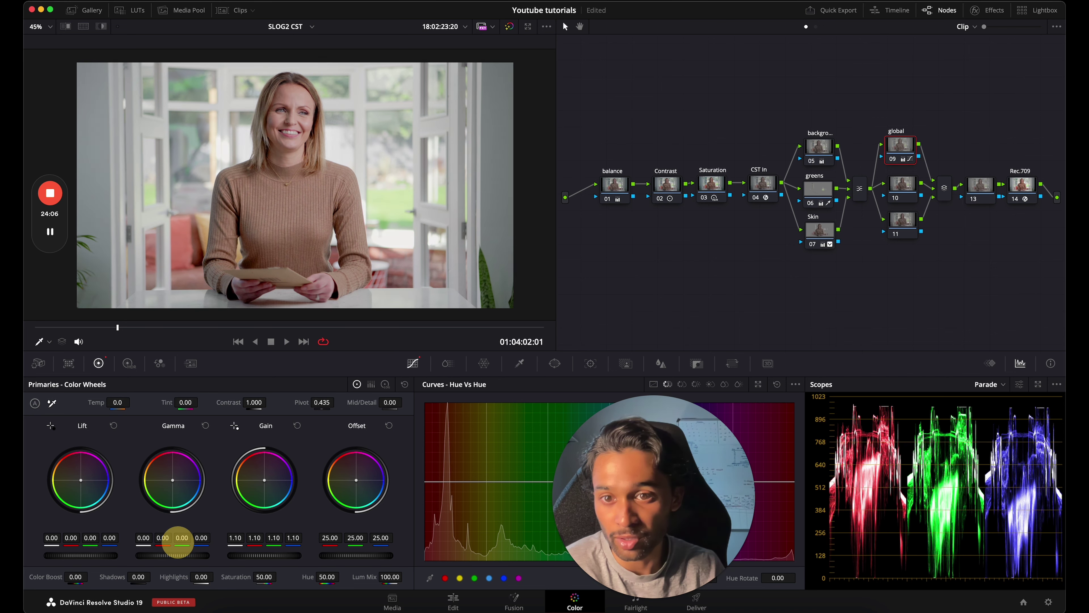
{"action": "left_click_drag", "start_coordinate": [103, 556], "coordinate": [79, 563]}
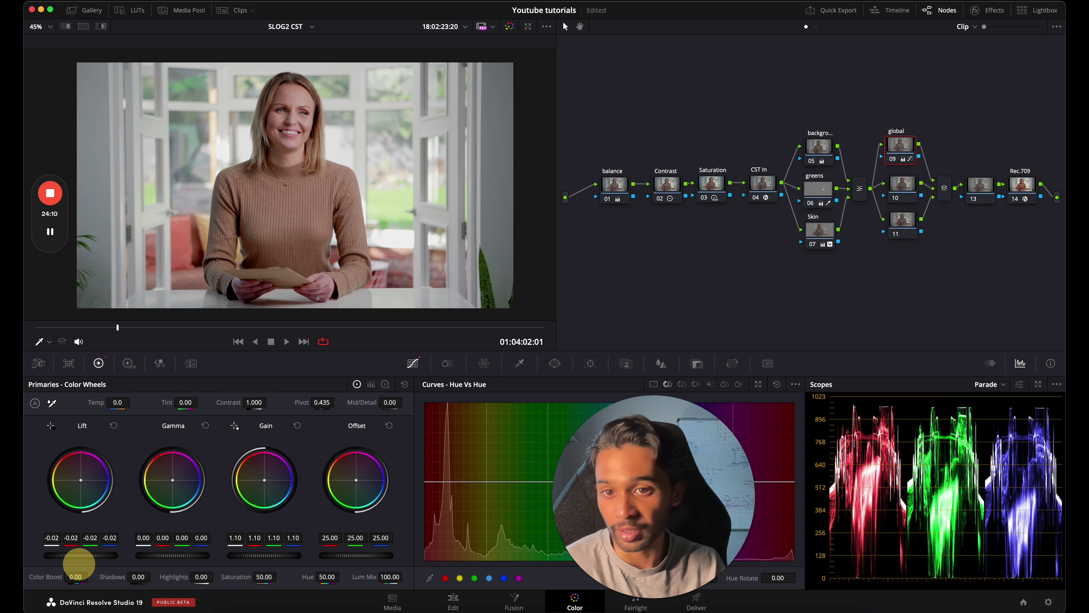
{"action": "key", "text": "super+f"}
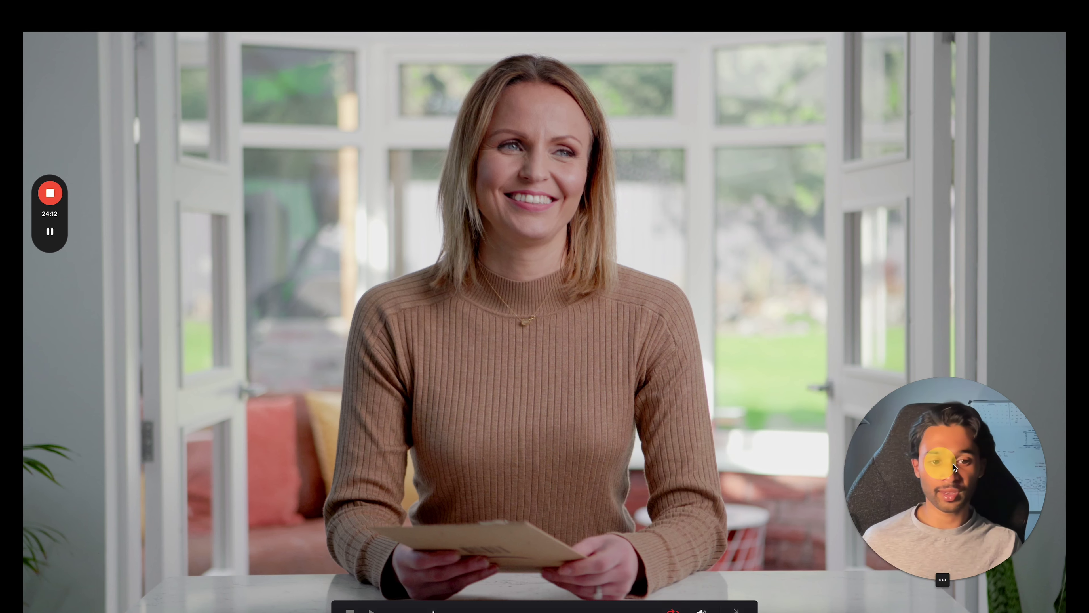
{"action": "left_click_drag", "start_coordinate": [953, 463], "coordinate": [950, 477]}
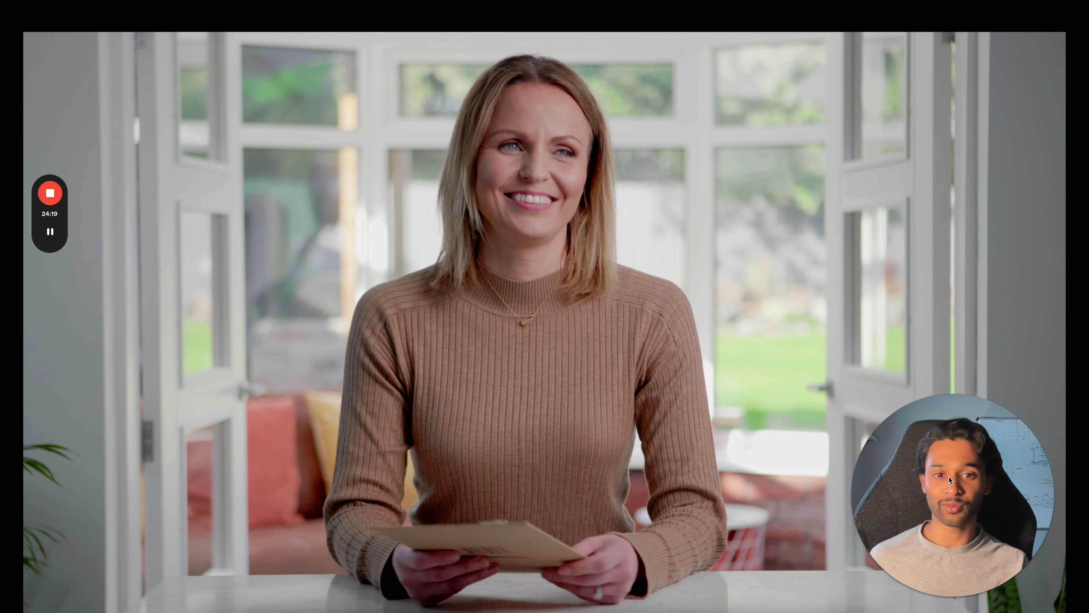
Step: Shift nodes 10 and 11 slightly lower for spacing and label node 10 "vignette"
{"action": "left_click", "coordinate": [912, 190]}
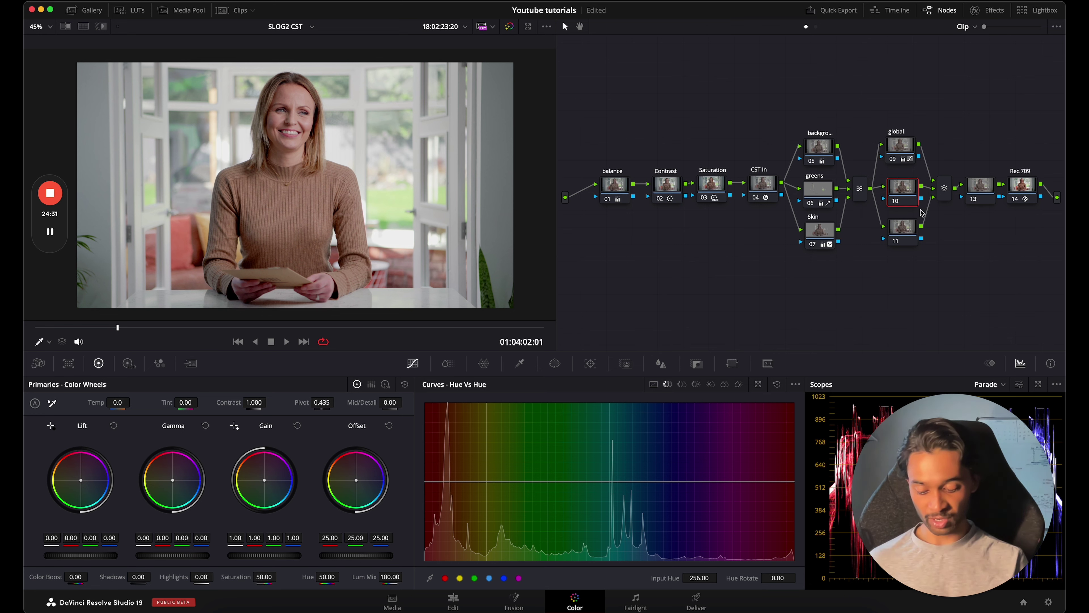
{"action": "type", "text": "v"}
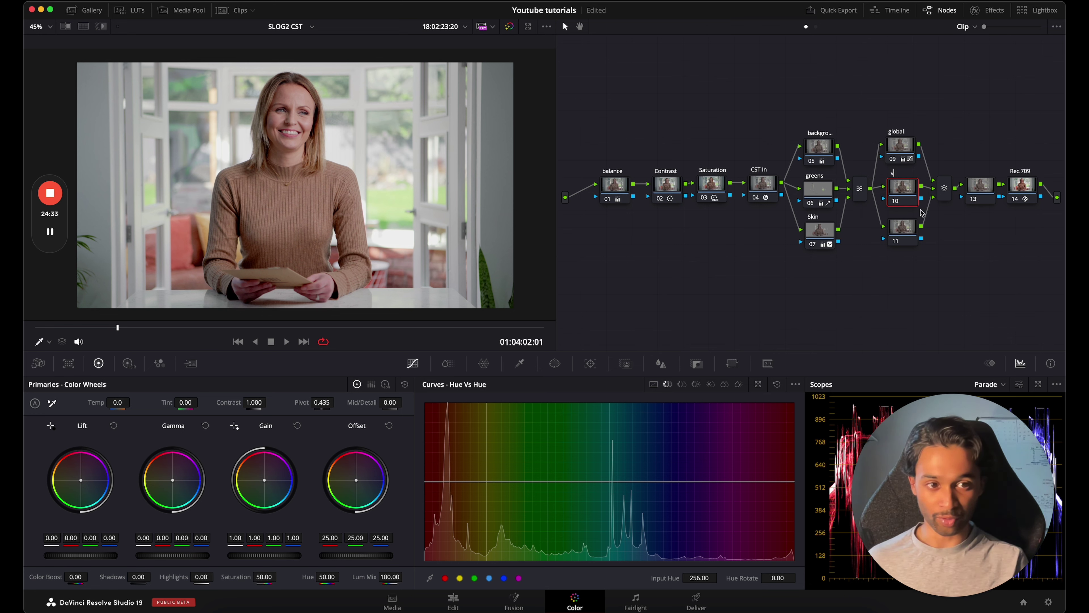
{"action": "type", "text": "ignette"}
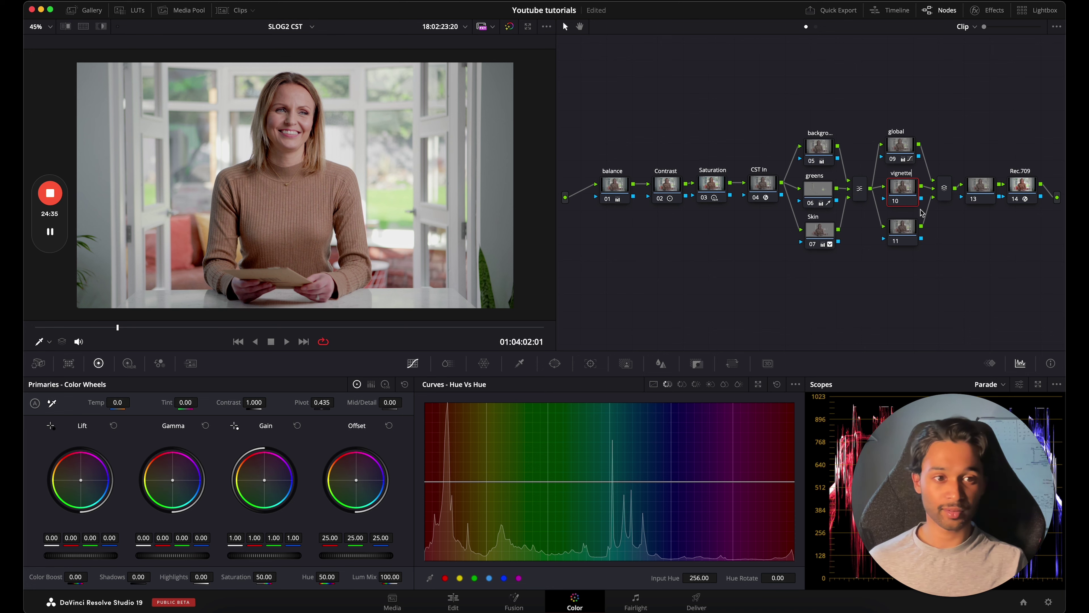
Step: Add a gradient window to the vignette node, rotated to about 90.7 with softness about 10.95, and place it at the frame's right edge
{"action": "left_click", "coordinate": [555, 364]}
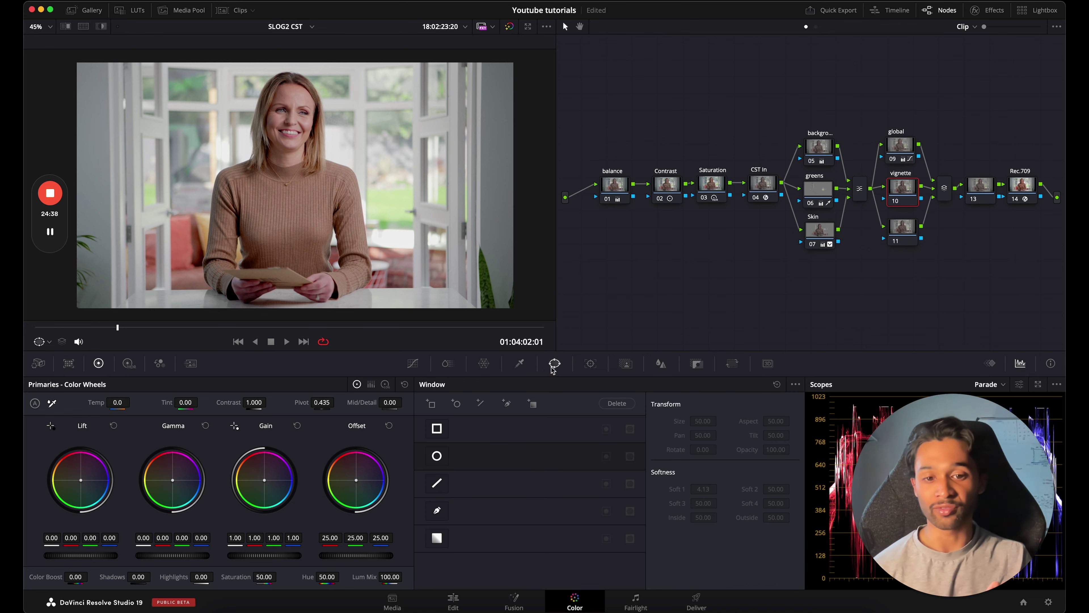
{"action": "scroll", "coordinate": [514, 214], "scroll_direction": "down", "scroll_amount": 1}
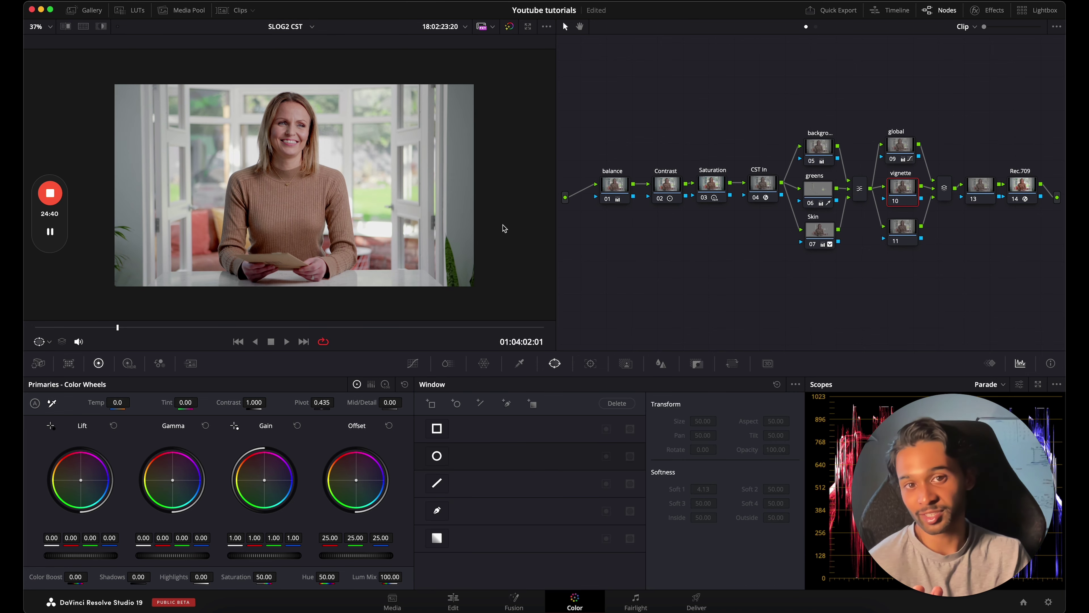
{"action": "scroll", "coordinate": [504, 228], "scroll_direction": "up", "scroll_amount": 1}
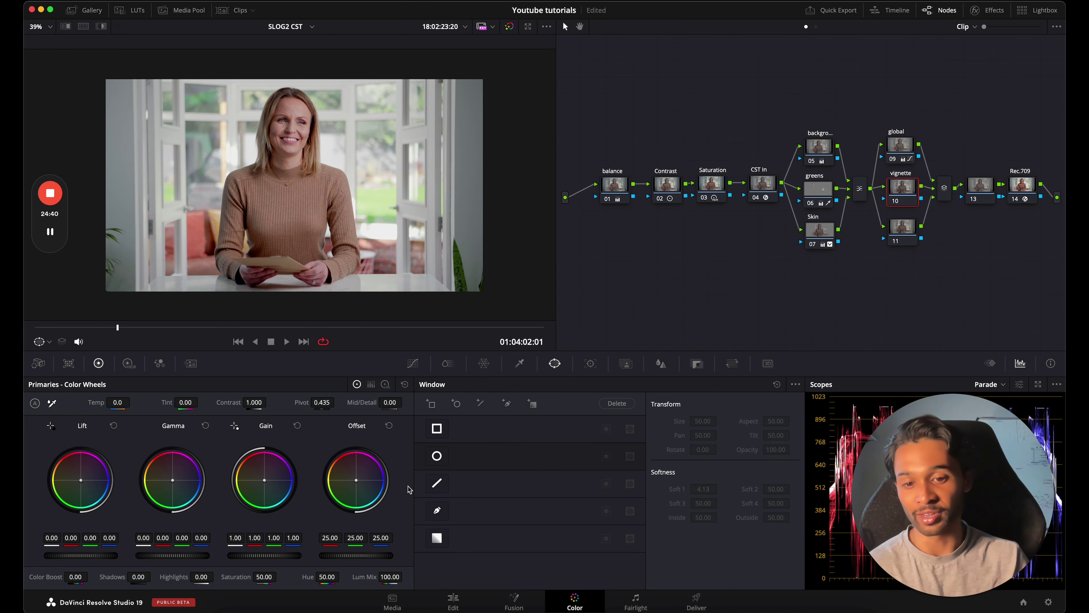
{"action": "left_click", "coordinate": [437, 538]}
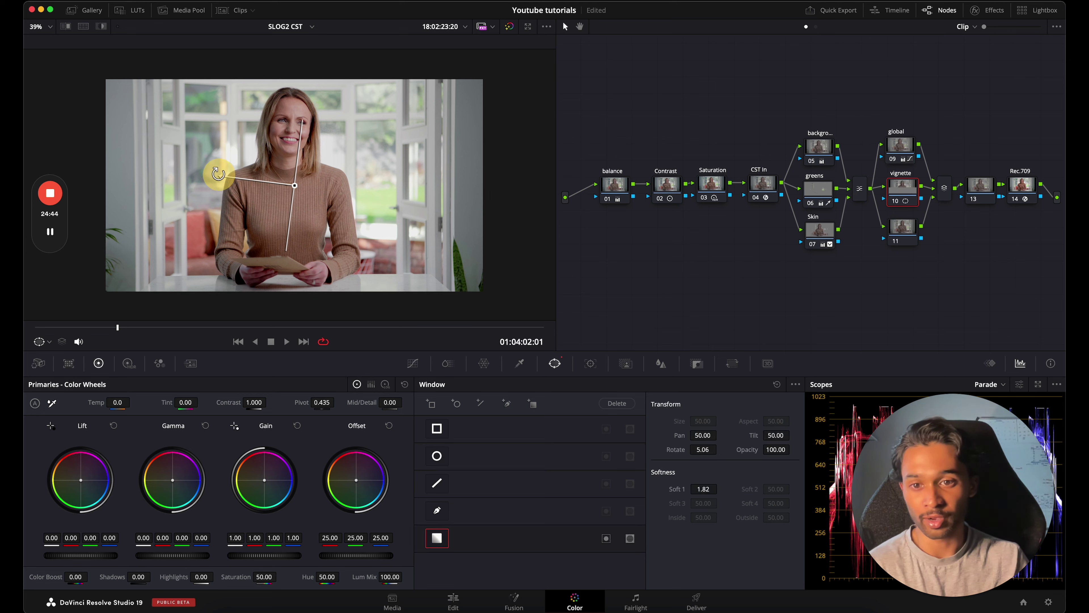
{"action": "left_click_drag", "start_coordinate": [218, 173], "coordinate": [177, 187]}
{"action": "left_click_drag", "start_coordinate": [295, 185], "coordinate": [475, 184]}
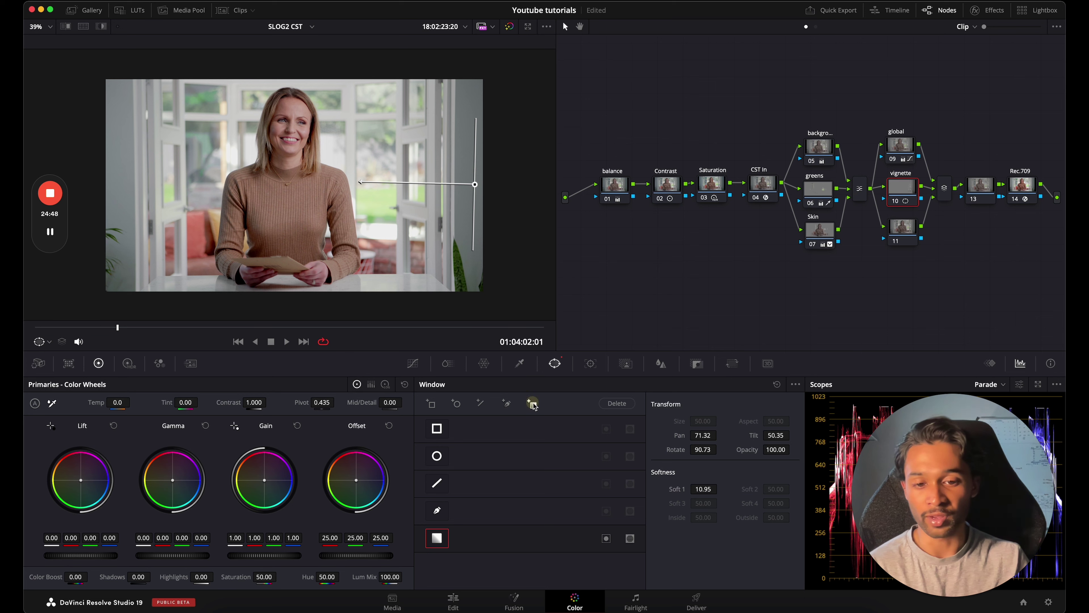
Step: Add a second gradient window at pan 31.34 near the frame's left edge, rotated to -90.05 with softness 15.44
{"action": "left_click", "coordinate": [533, 404]}
{"action": "left_click_drag", "start_coordinate": [296, 204], "coordinate": [437, 177]}
{"action": "left_click_drag", "start_coordinate": [295, 185], "coordinate": [136, 172]}
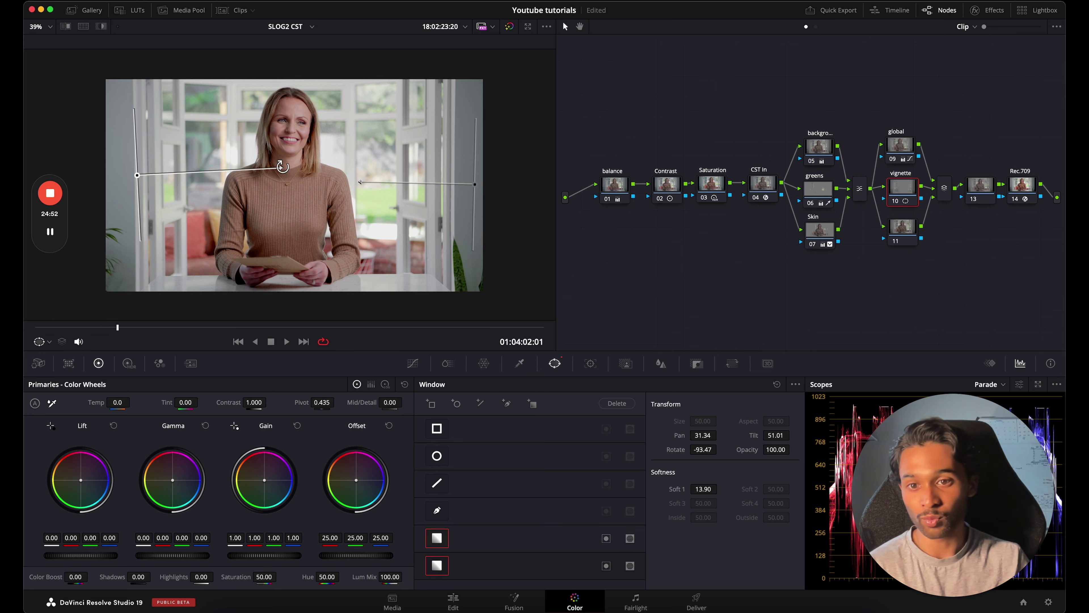
{"action": "left_click_drag", "start_coordinate": [278, 168], "coordinate": [296, 175]}
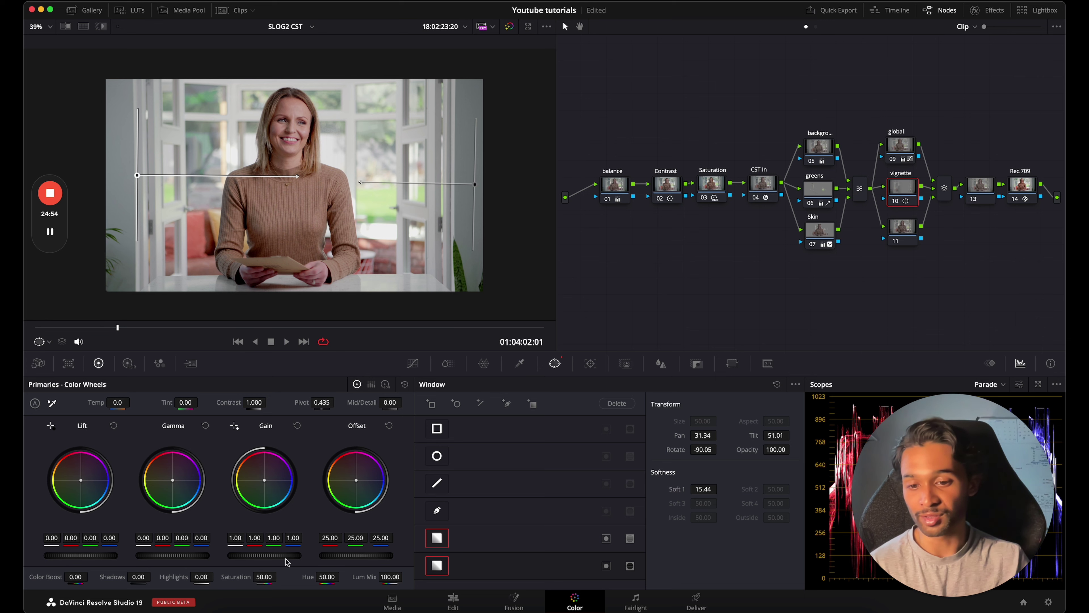
Step: Set the vignette node's Gain to 1.32 and Lift to -0.01, and compare the graded and ungraded clip full screen
{"action": "left_click_drag", "start_coordinate": [251, 560], "coordinate": [420, 506]}
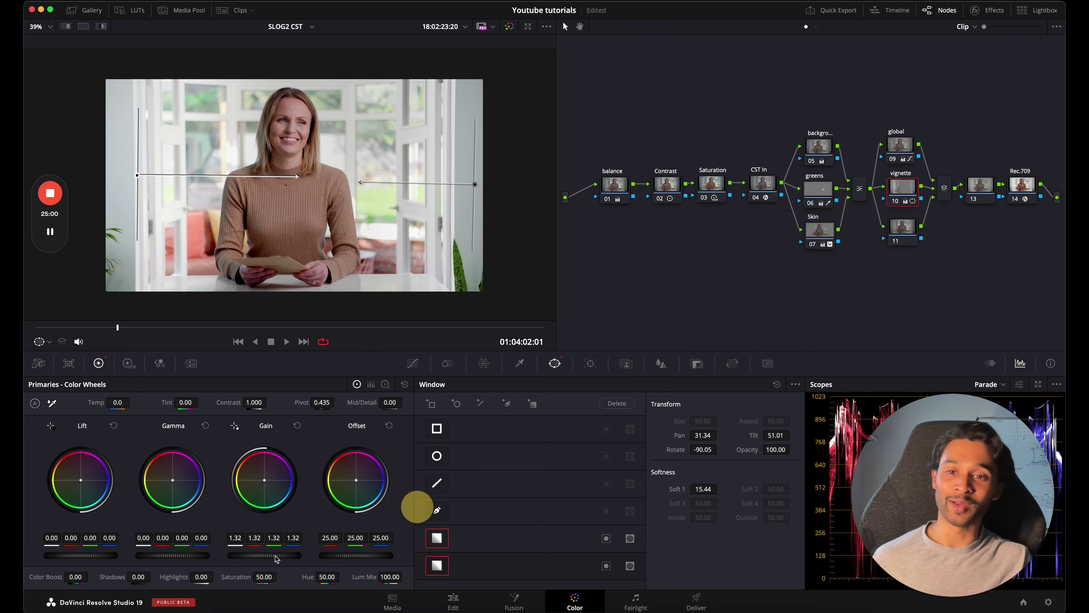
{"action": "key", "text": "p"}
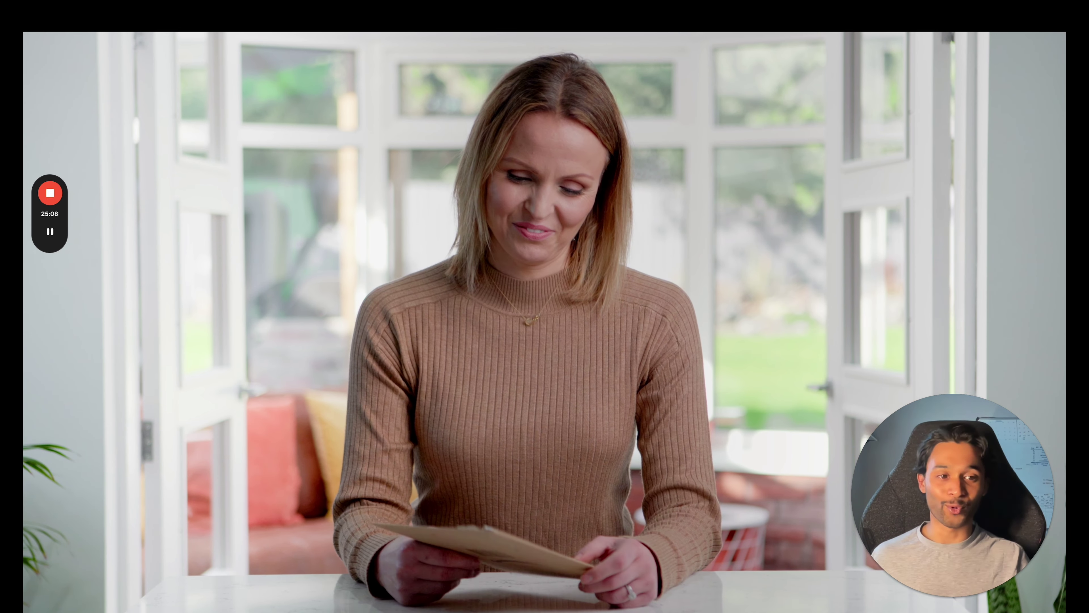
{"action": "key", "text": "Escape"}
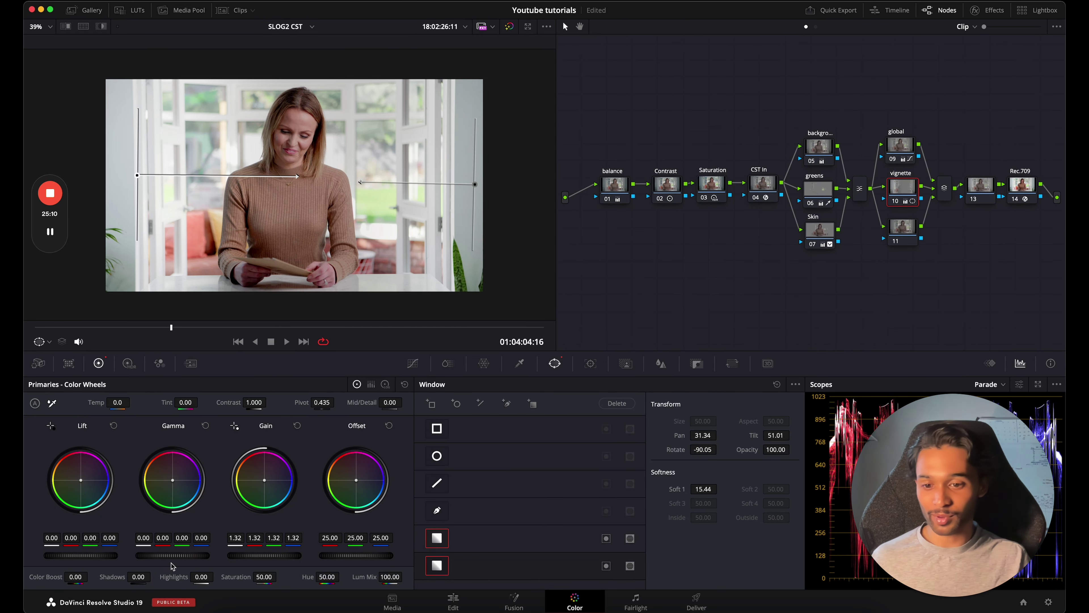
{"action": "left_click_drag", "start_coordinate": [67, 555], "coordinate": [42, 563]}
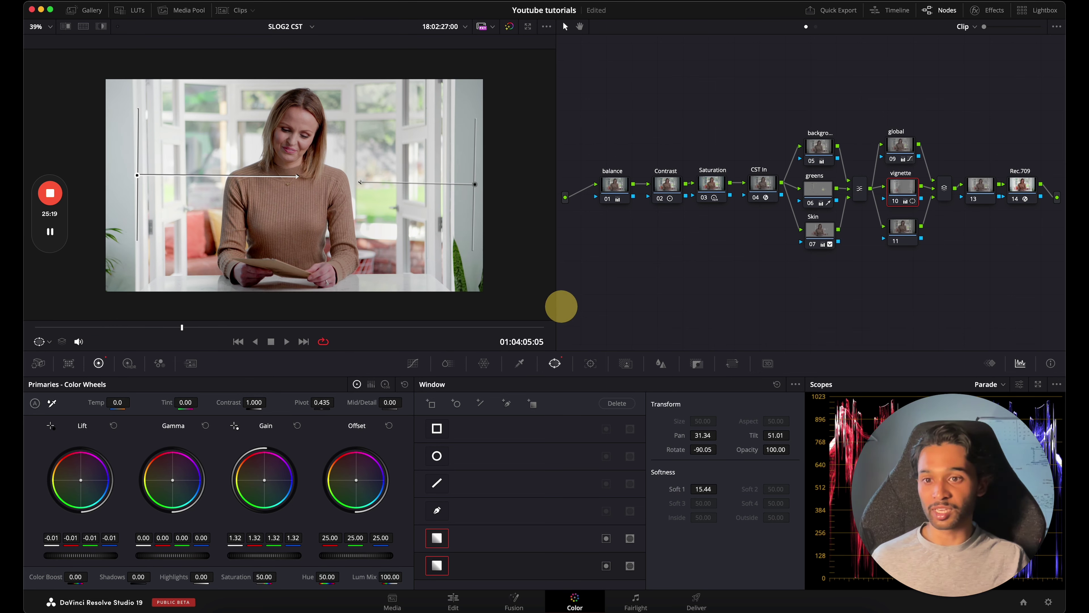
{"action": "key", "text": "super+f"}
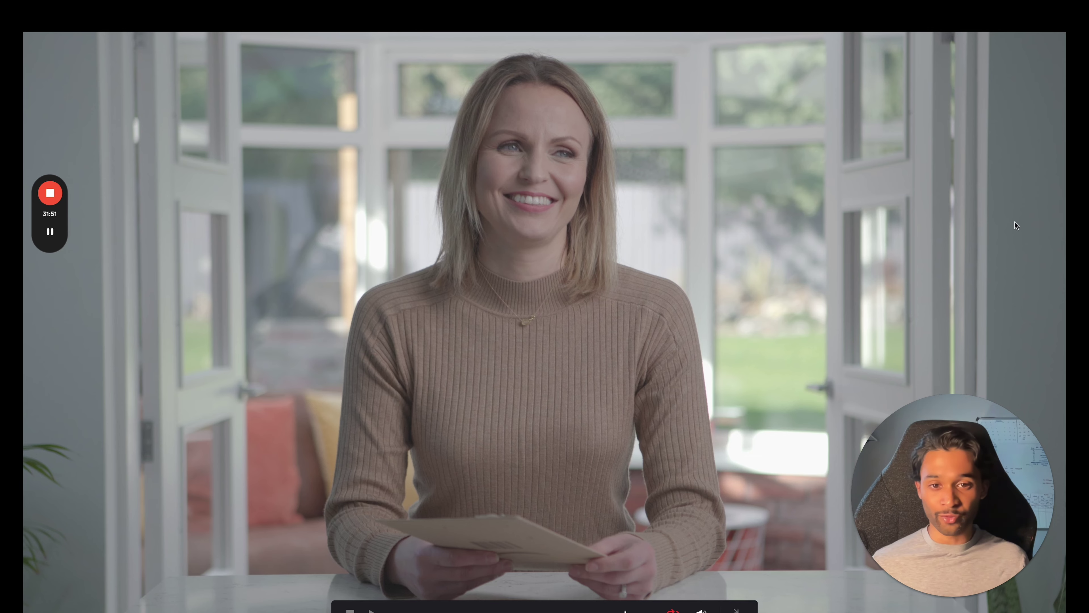
{"action": "key", "text": "shift+d"}
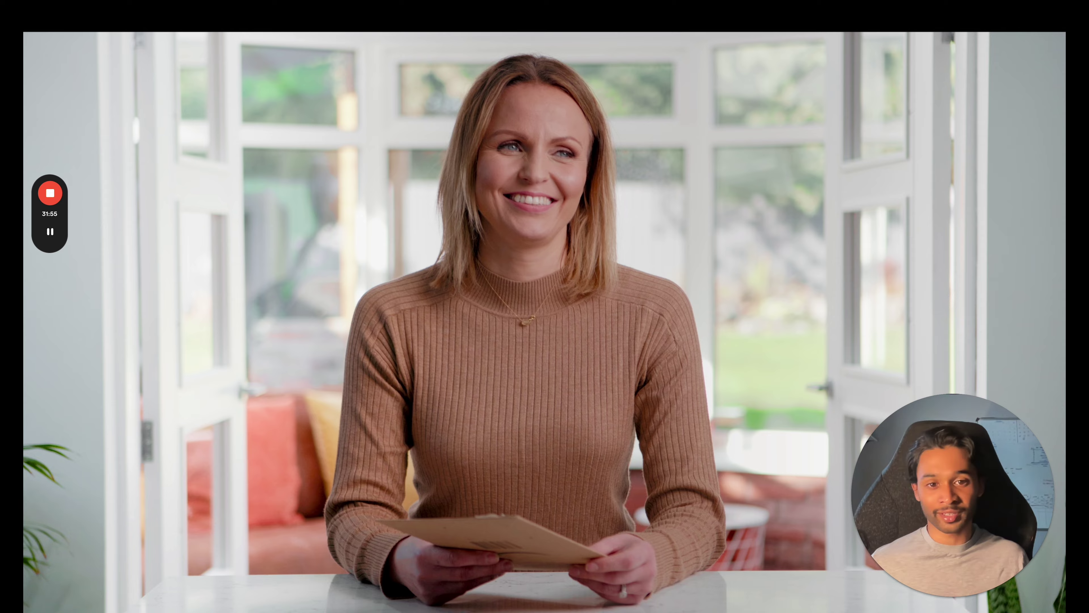
Step: Shift nodes 11 and 13 slightly to tidy the node tree and label node 13 "sharpening"
{"action": "left_click", "coordinate": [883, 230]}
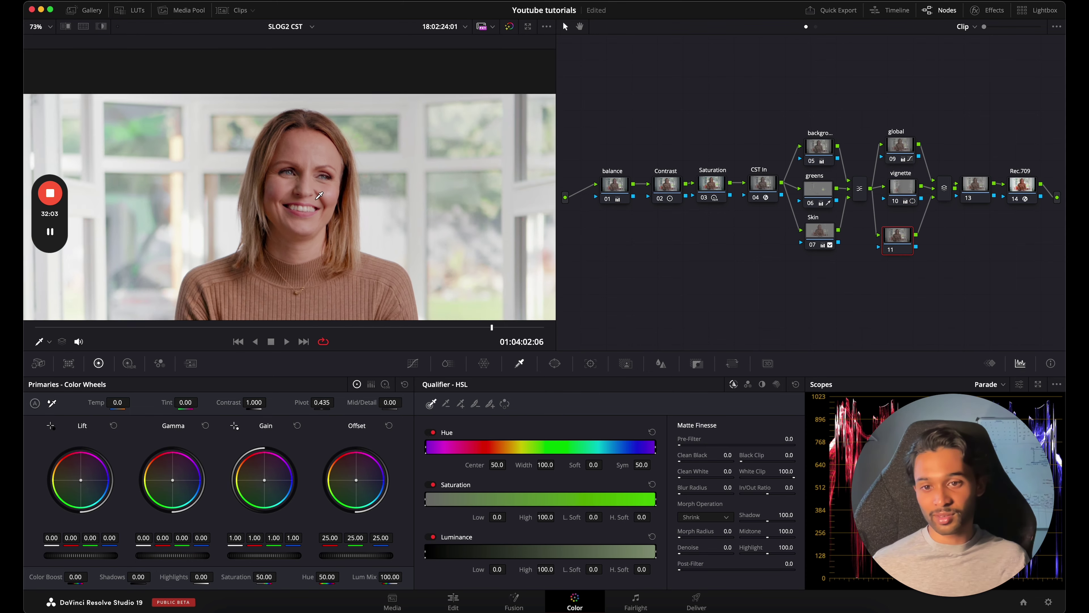
{"action": "scroll", "coordinate": [320, 195], "scroll_direction": "down", "scroll_amount": 6}
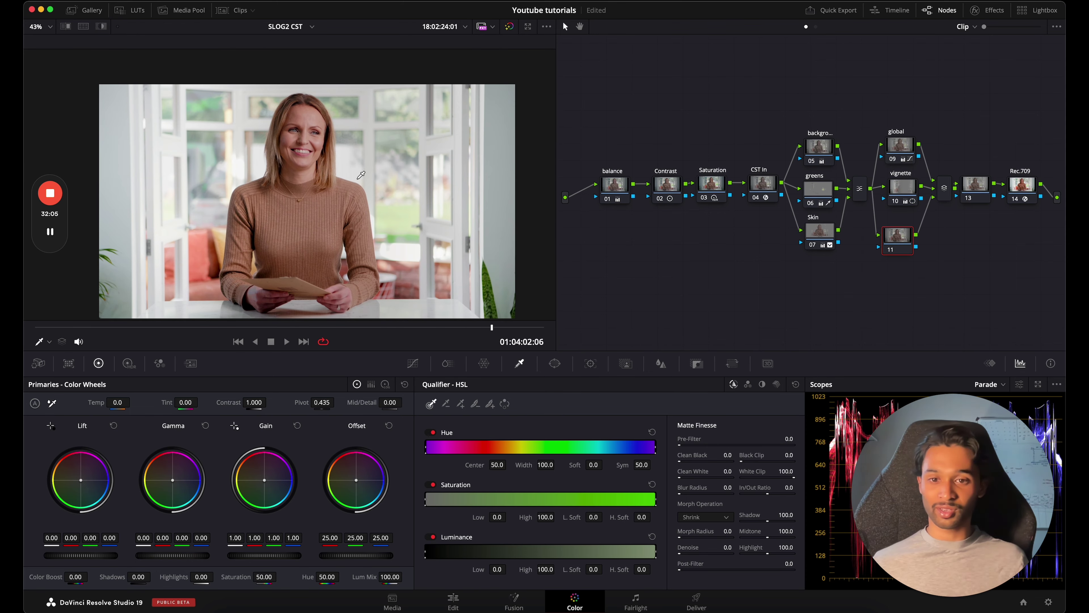
{"action": "left_click_drag", "start_coordinate": [896, 248], "coordinate": [901, 243]}
{"action": "mouse_move", "coordinate": [976, 183]}
{"action": "left_mouse_down"}
{"action": "mouse_move", "coordinate": [973, 172]}
{"action": "mouse_move", "coordinate": [1045, 153]}
{"action": "mouse_move", "coordinate": [997, 146]}
{"action": "mouse_move", "coordinate": [974, 189]}
{"action": "left_mouse_up"}
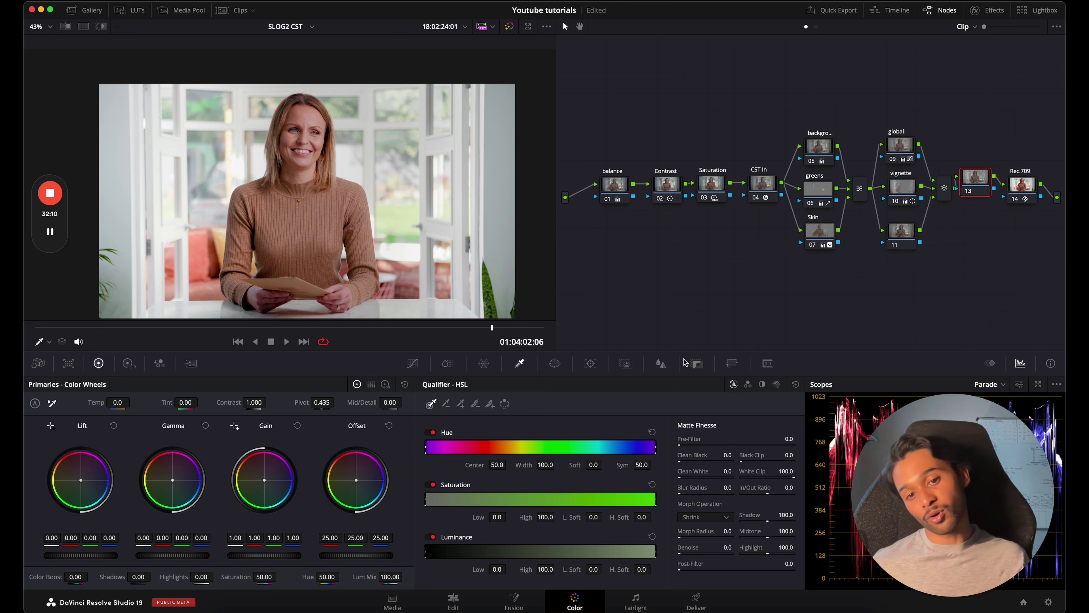
{"action": "type", "text": "ening"}
Step: Set the sharpening node's linked blur Radius to 0.47, and check the image full screen and close up on the face
{"action": "left_click", "coordinate": [660, 364]}
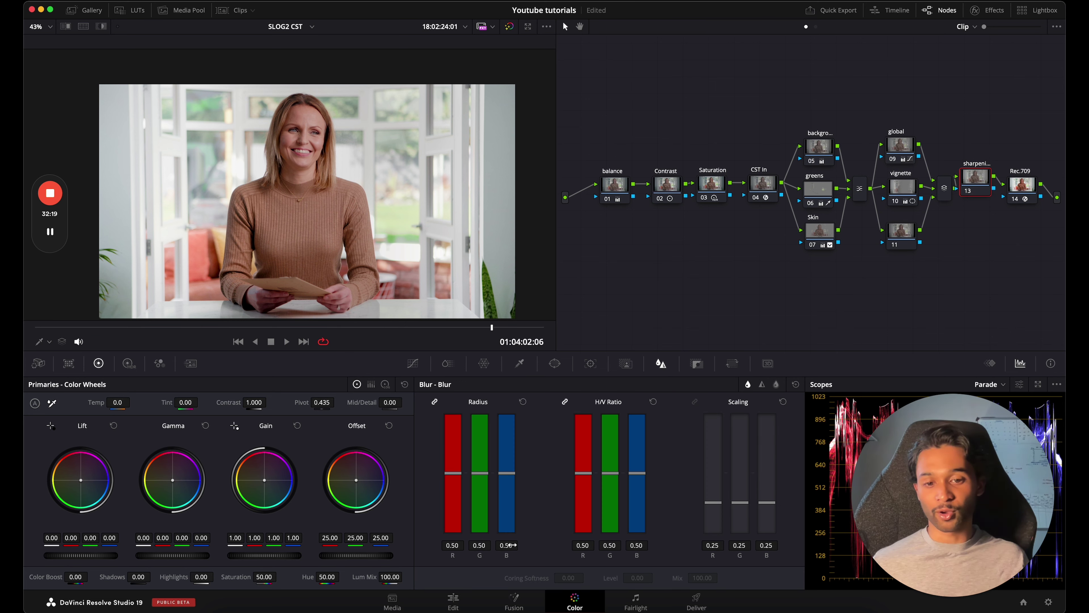
{"action": "left_click_drag", "start_coordinate": [510, 545], "coordinate": [509, 546]}
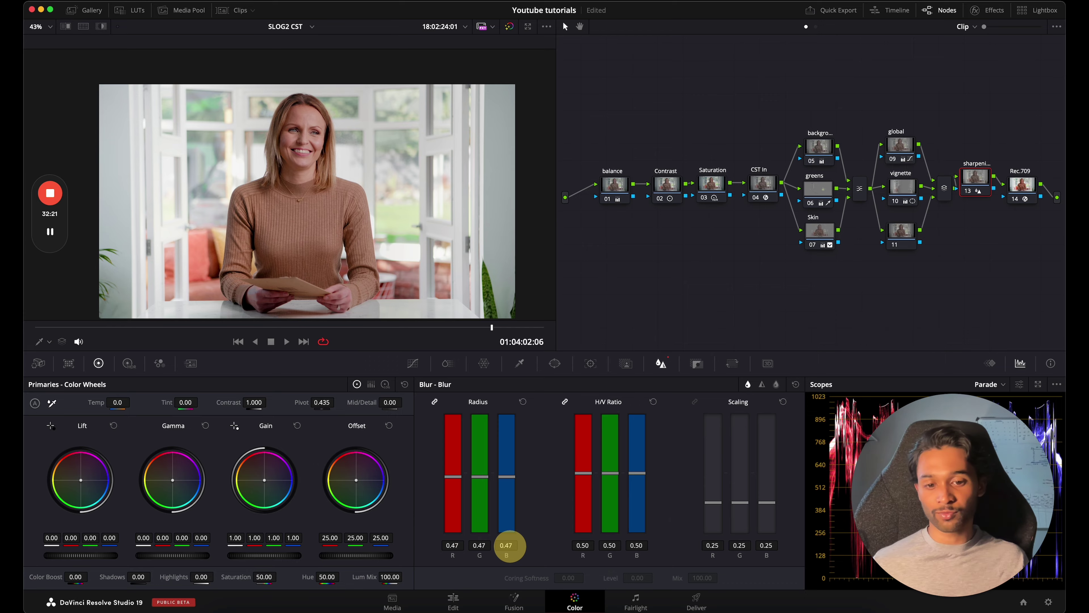
{"action": "key", "text": "super+f"}
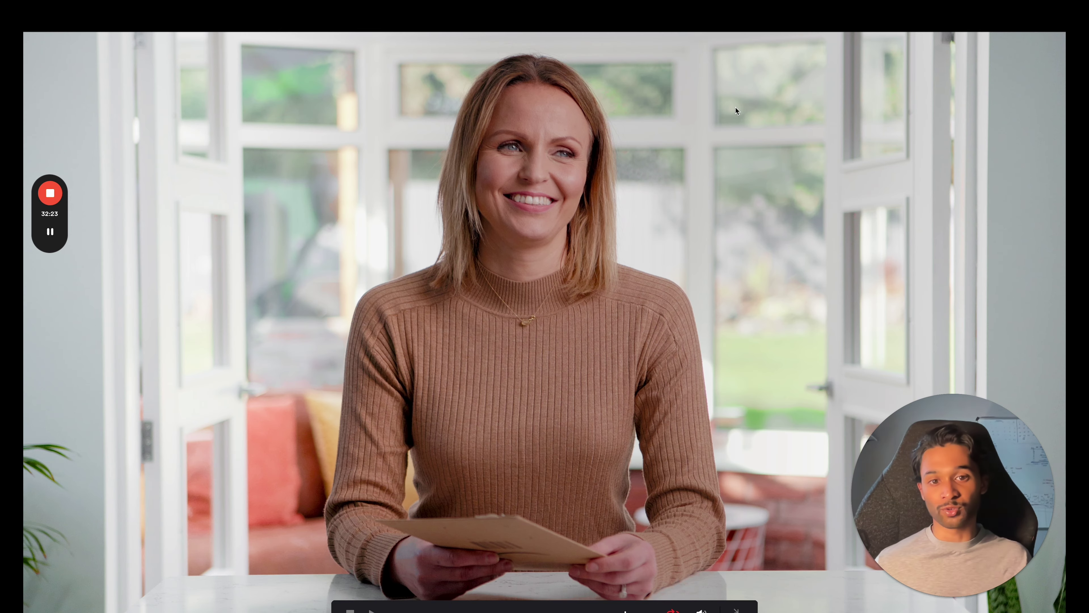
{"action": "key", "text": "super+f"}
{"action": "scroll", "coordinate": [384, 179], "scroll_direction": "up", "scroll_amount": 3}
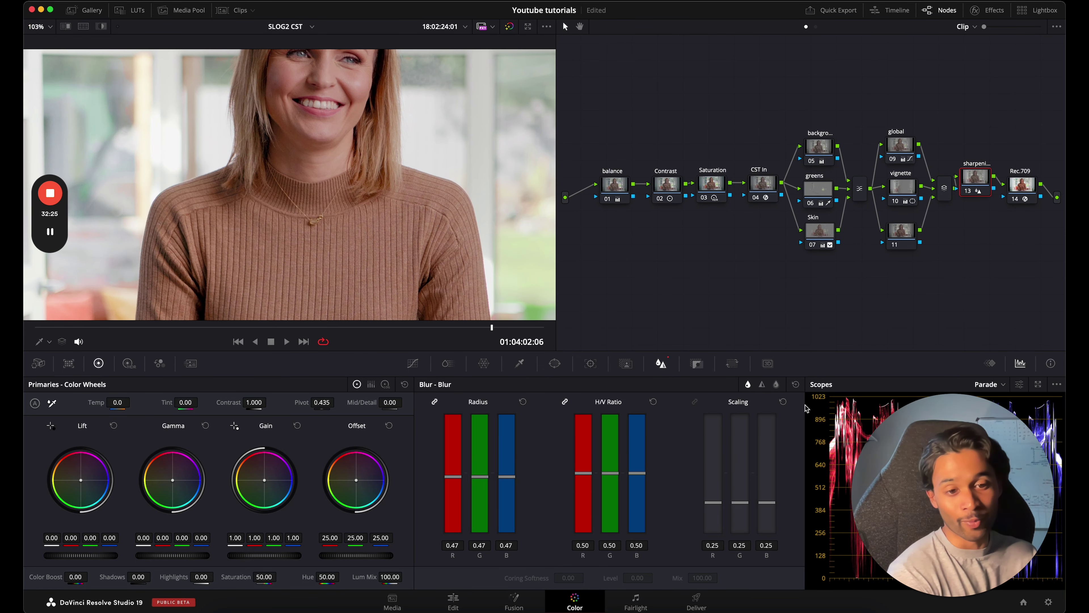
{"action": "scroll", "coordinate": [374, 174], "scroll_direction": "up", "scroll_amount": 3}
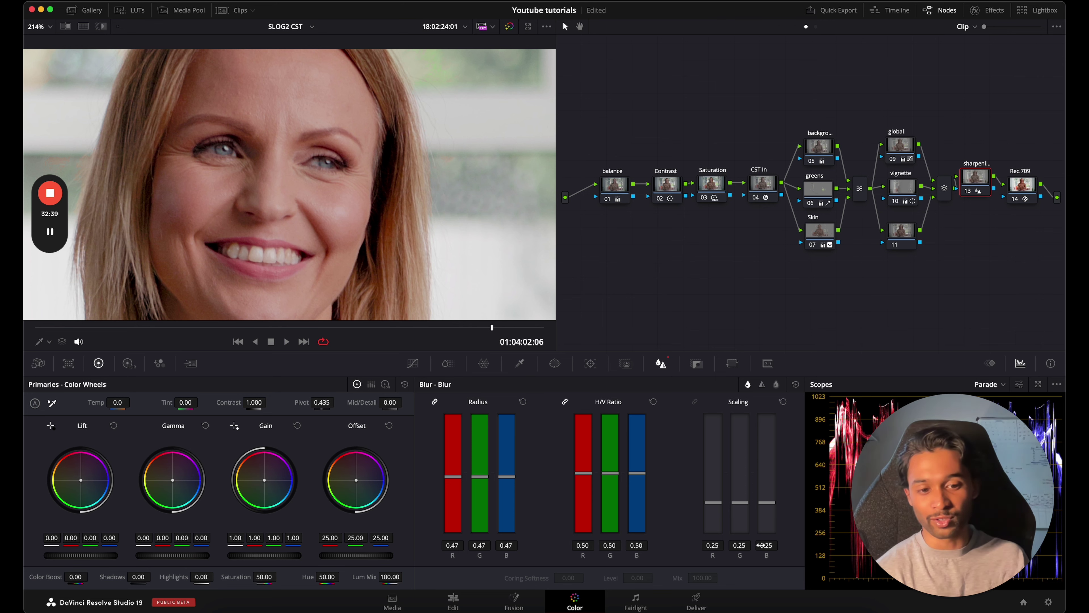
Step: Try the sharpening node's Scaling at 1.00 and inspect the effect full screen
{"action": "left_click_drag", "start_coordinate": [760, 545], "coordinate": [804, 509]}
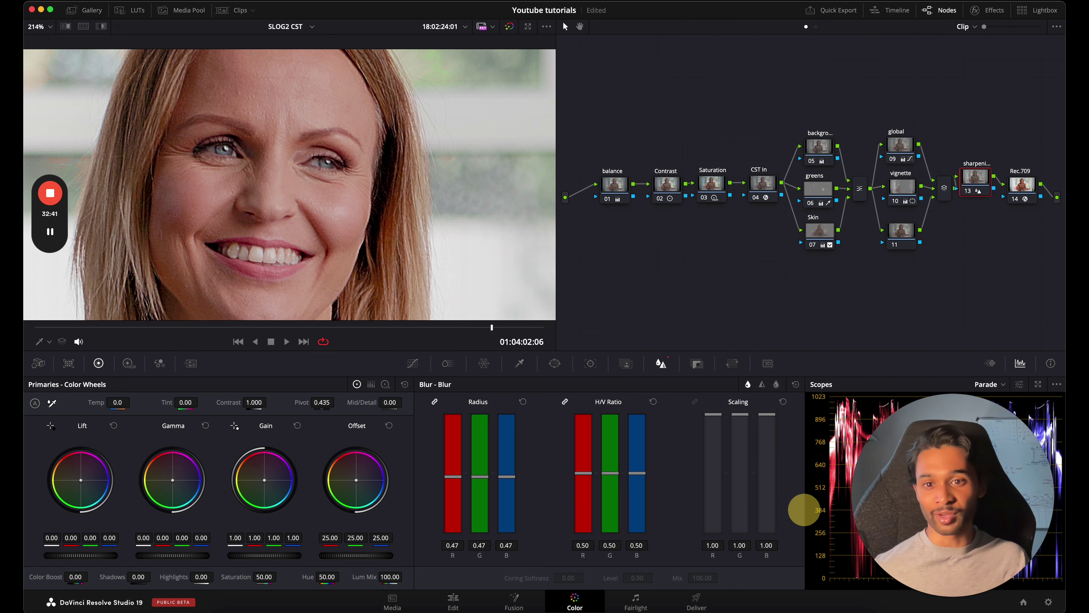
{"action": "key", "text": "super+f"}
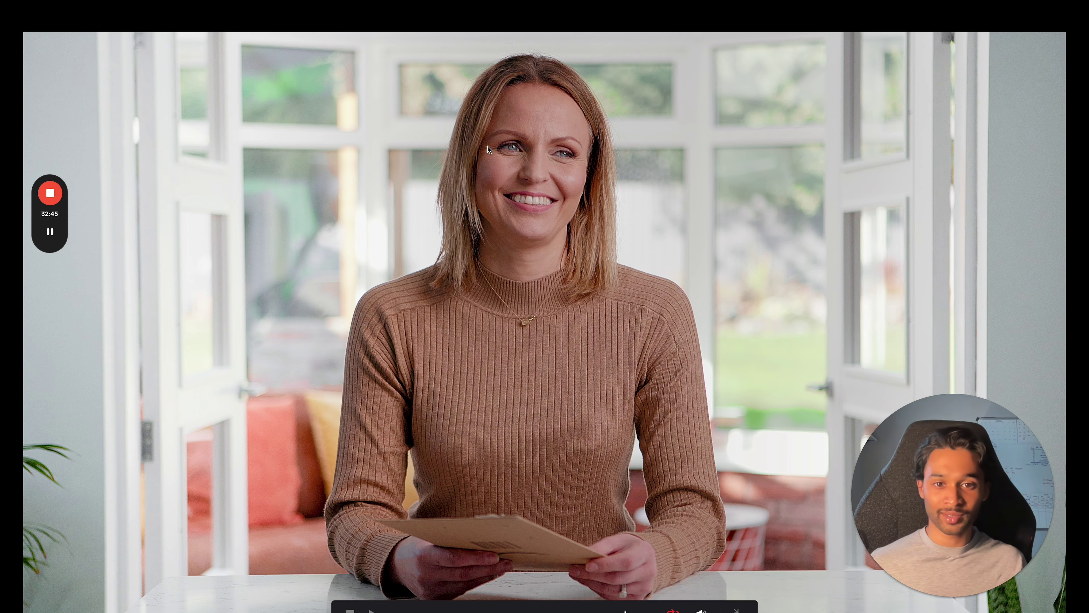
{"action": "key", "text": "super+f"}
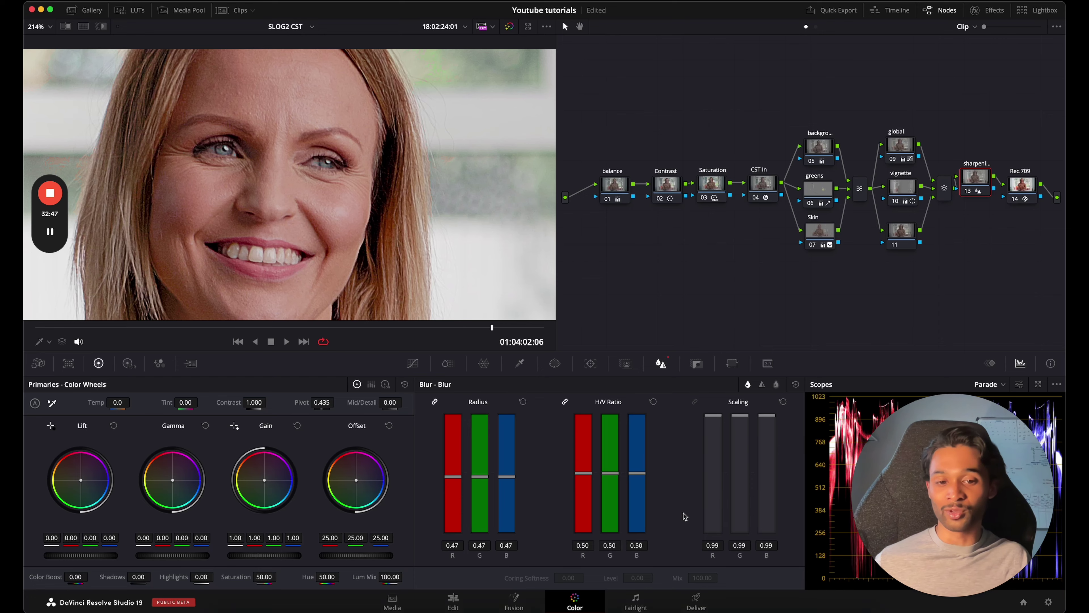
Step: Set the sharpening node's Scaling to about 0.29 and check the sharpened image full screen
{"action": "left_click_drag", "start_coordinate": [775, 545], "coordinate": [738, 540]}
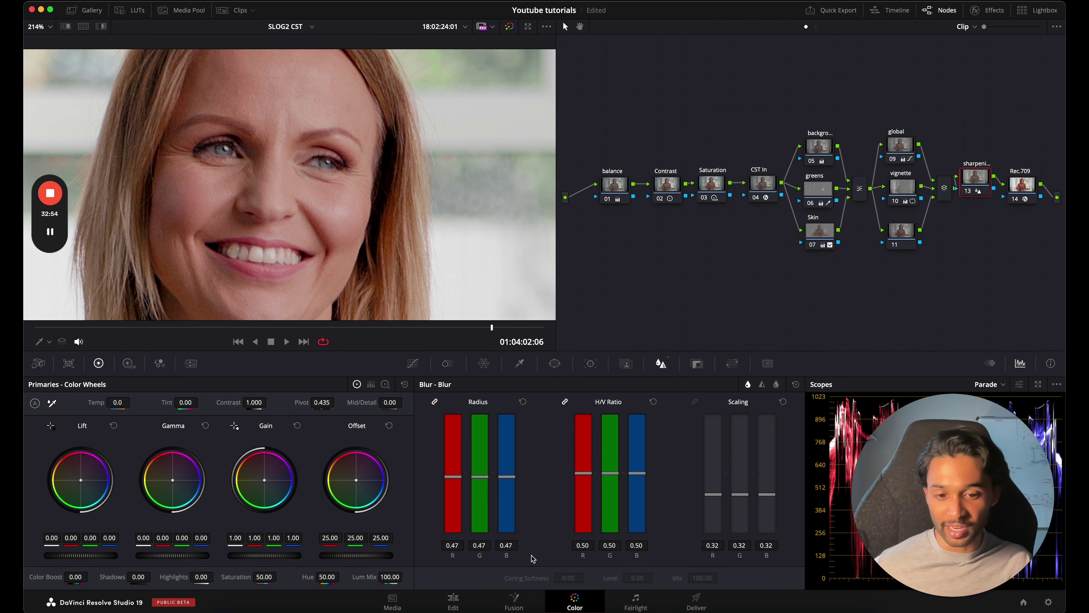
{"action": "left_click", "coordinate": [444, 555]}
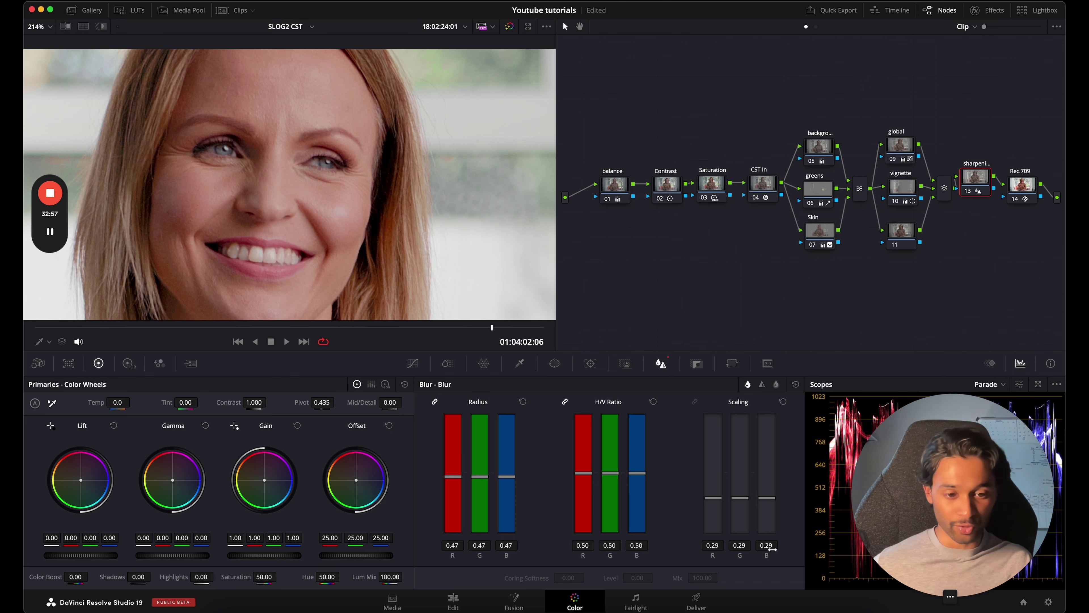
{"action": "left_click_drag", "start_coordinate": [768, 547], "coordinate": [766, 547]}
{"action": "key", "text": "super+f"}
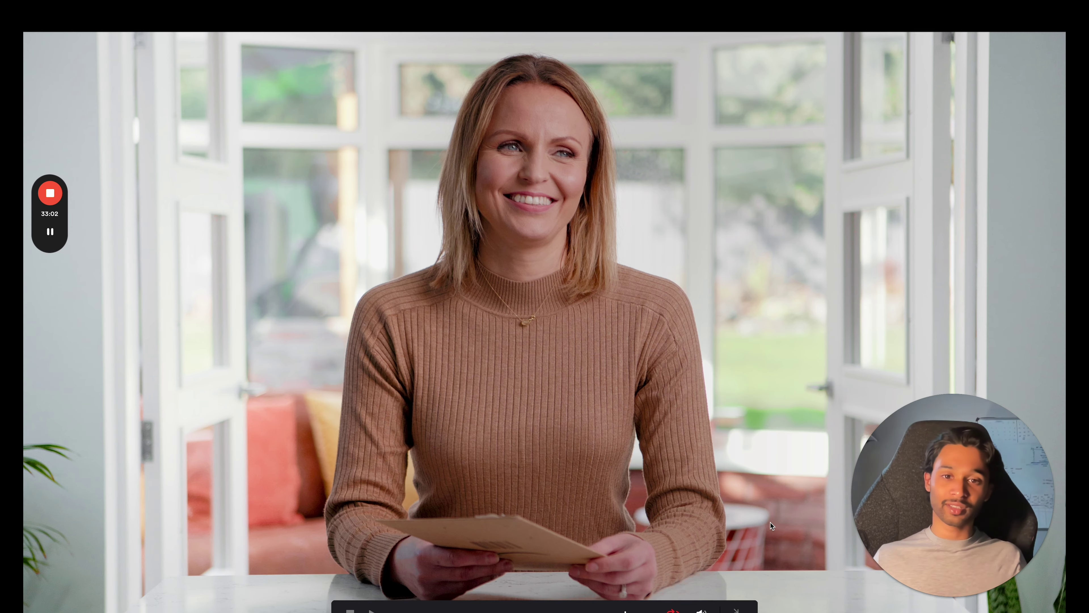